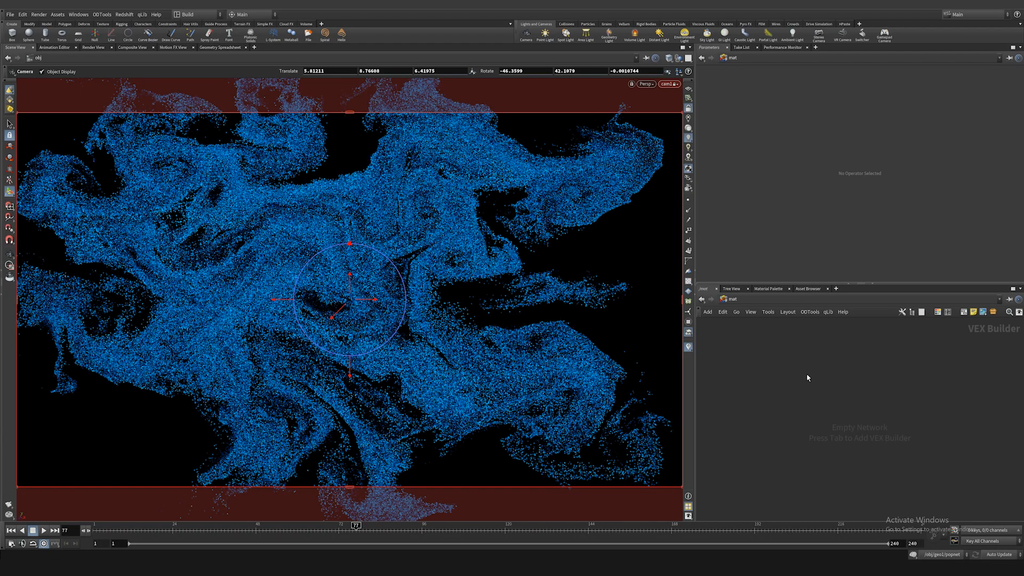
- Create an RS Material Builder in the mat network and open it for editing
{"action": "key", "text": "Escape"}
{"action": "key", "text": "Tab"}
{"action": "type", "text": "rsmater"}
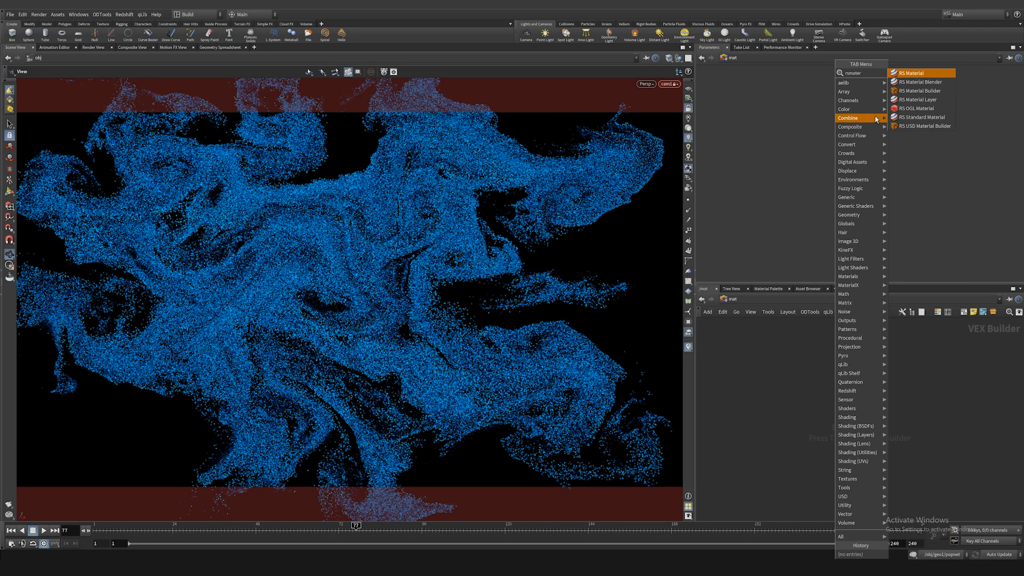
{"action": "left_click", "coordinate": [920, 91]}
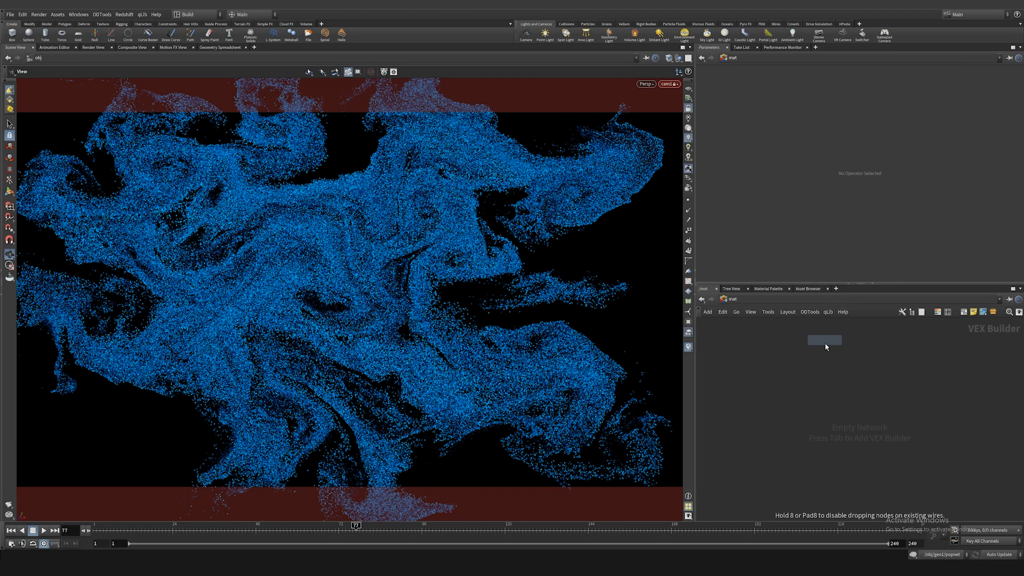
{"action": "left_click", "coordinate": [825, 369]}
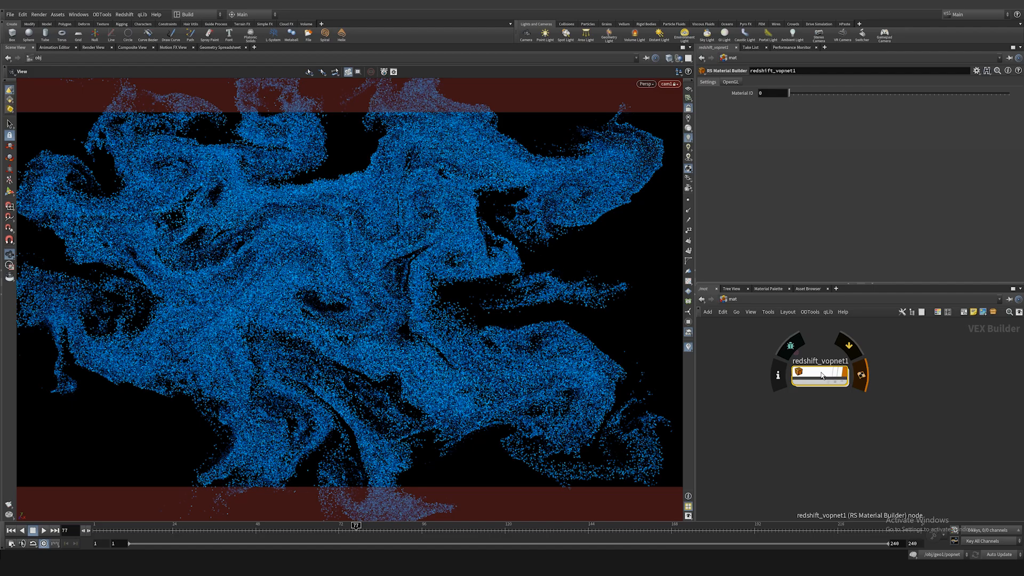
{"action": "double_click", "coordinate": [822, 375]}
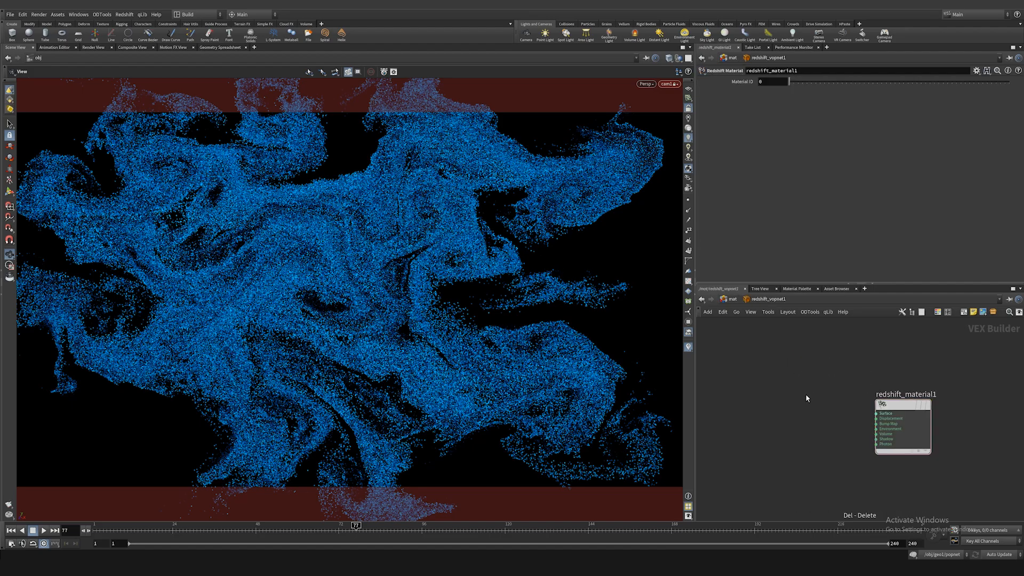
- Add an RS Incandescent node and connect its outColor to the Surface input of the Redshift material
{"action": "key", "text": "Tab"}
{"action": "type", "text": "in"}
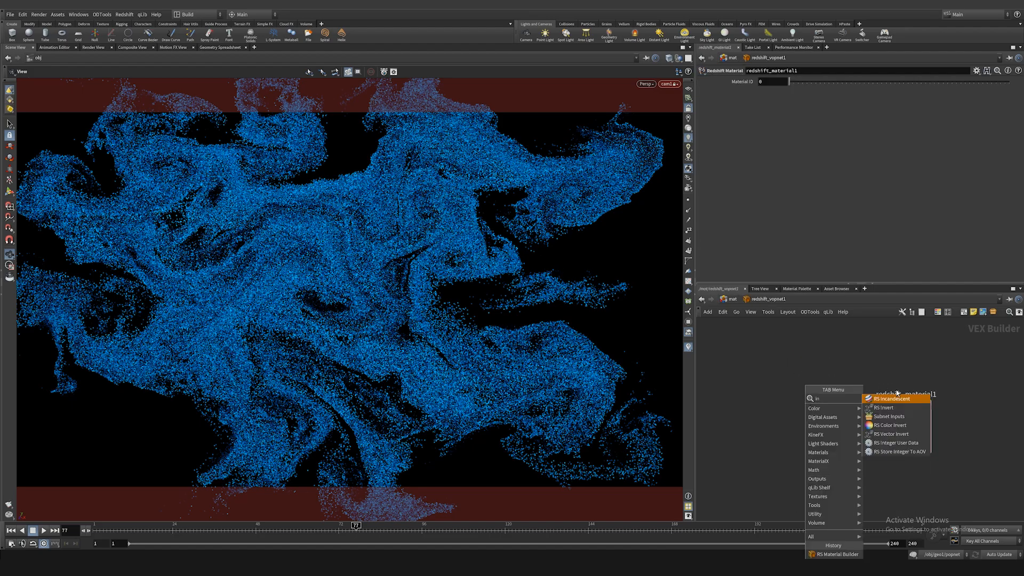
{"action": "left_click", "coordinate": [896, 399]}
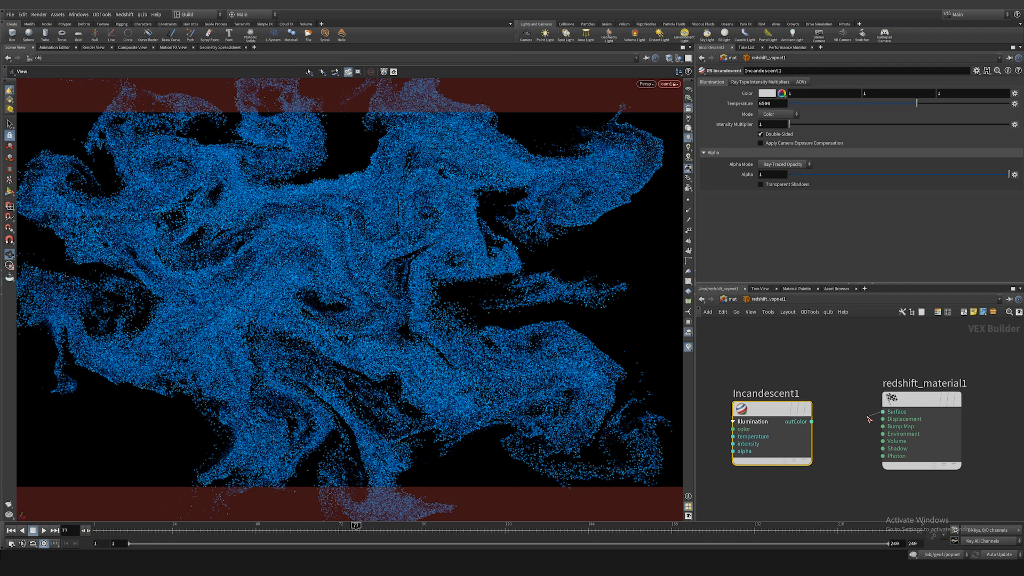
{"action": "left_click_drag", "start_coordinate": [870, 420], "coordinate": [811, 422]}
- Add an RS Point Attribute node and connect its outColor to the Incandescent node's color input
{"action": "middle_click_drag", "start_coordinate": [727, 367], "coordinate": [846, 358]}
{"action": "key", "text": "Tab"}
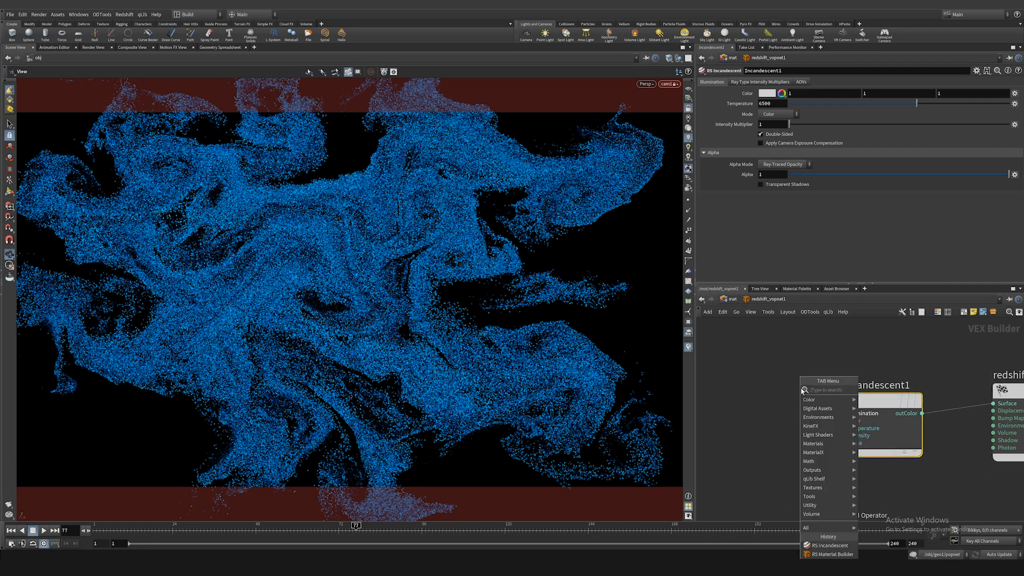
{"action": "type", "text": "rspoi"}
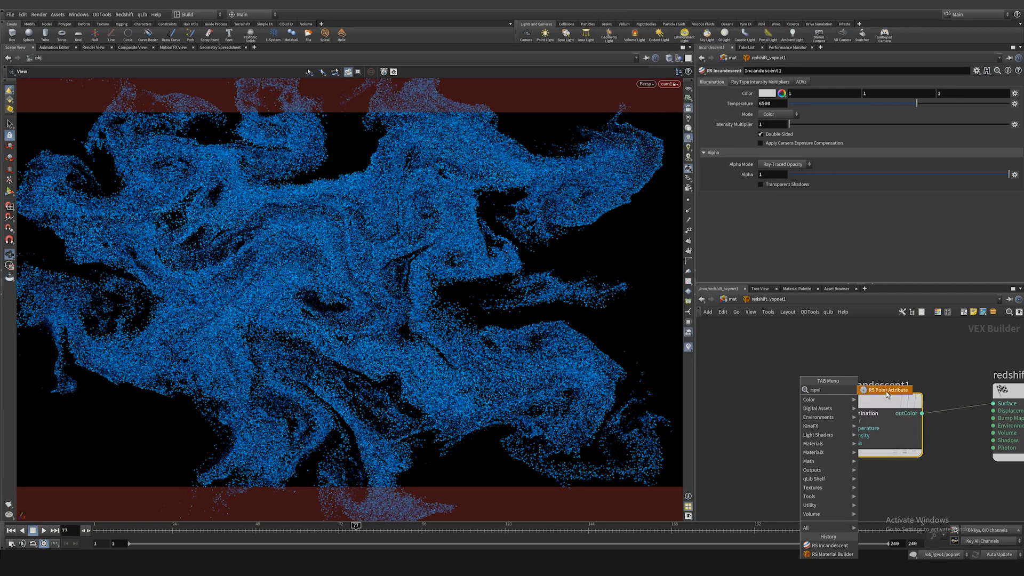
{"action": "left_click", "coordinate": [888, 394]}
{"action": "left_click", "coordinate": [771, 429]}
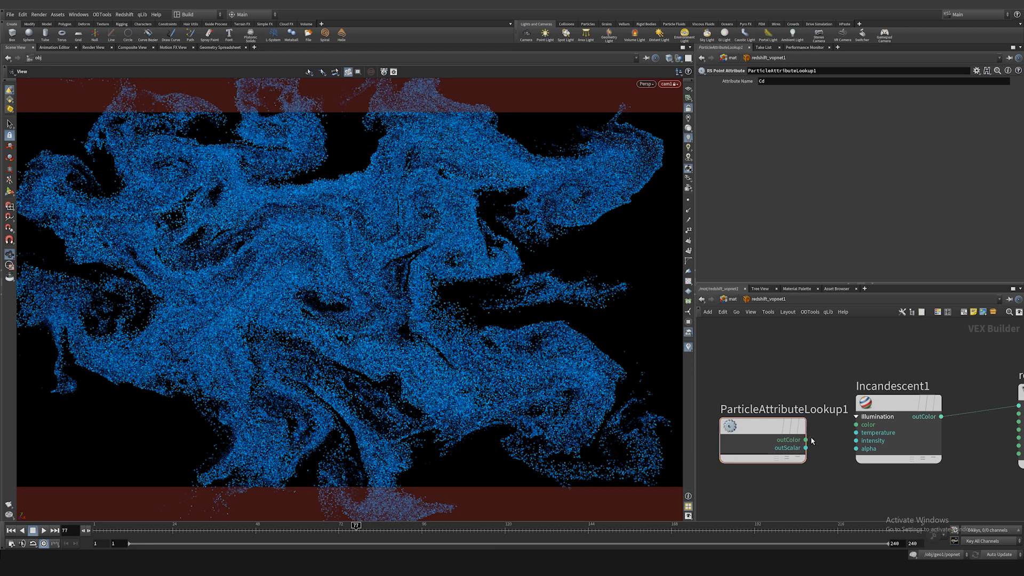
{"action": "left_click_drag", "start_coordinate": [856, 425], "coordinate": [805, 440]}
- Leave the material for the obj network and enable Render Object as Particles on geo1
{"action": "key", "text": "u"}
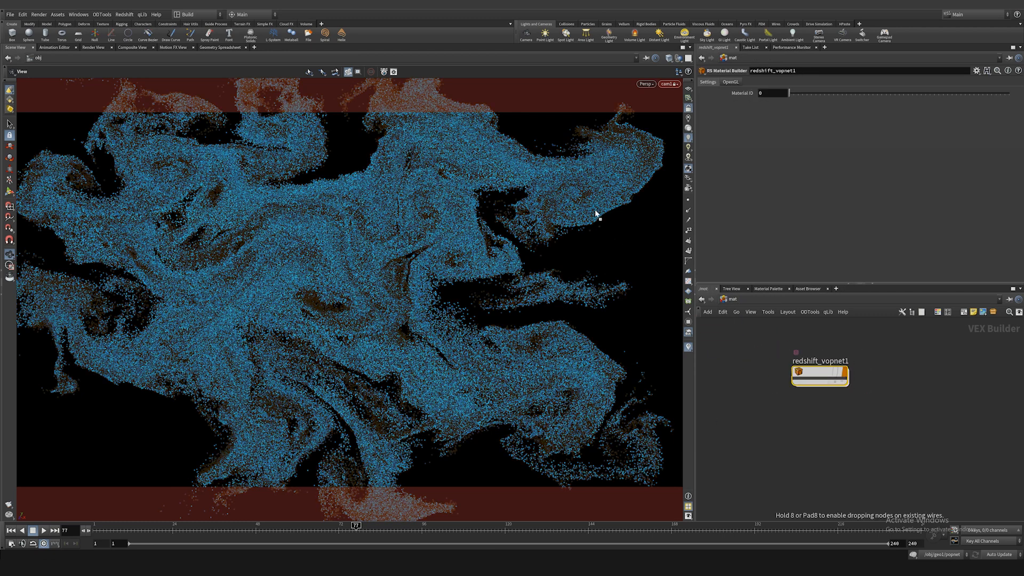
{"action": "left_click", "coordinate": [742, 300]}
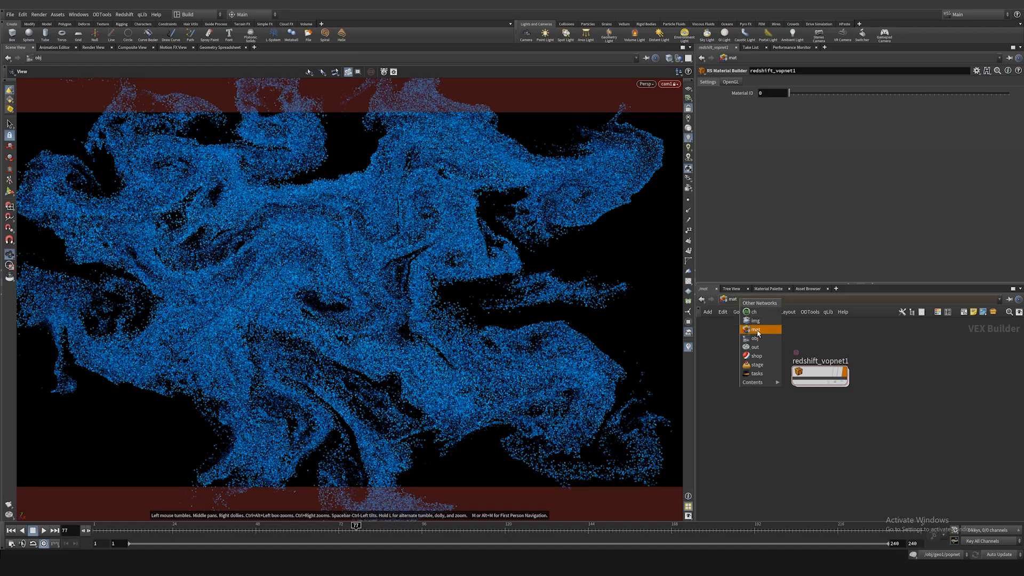
{"action": "left_click", "coordinate": [762, 337]}
{"action": "left_click", "coordinate": [765, 356]}
{"action": "left_click", "coordinate": [790, 114]}
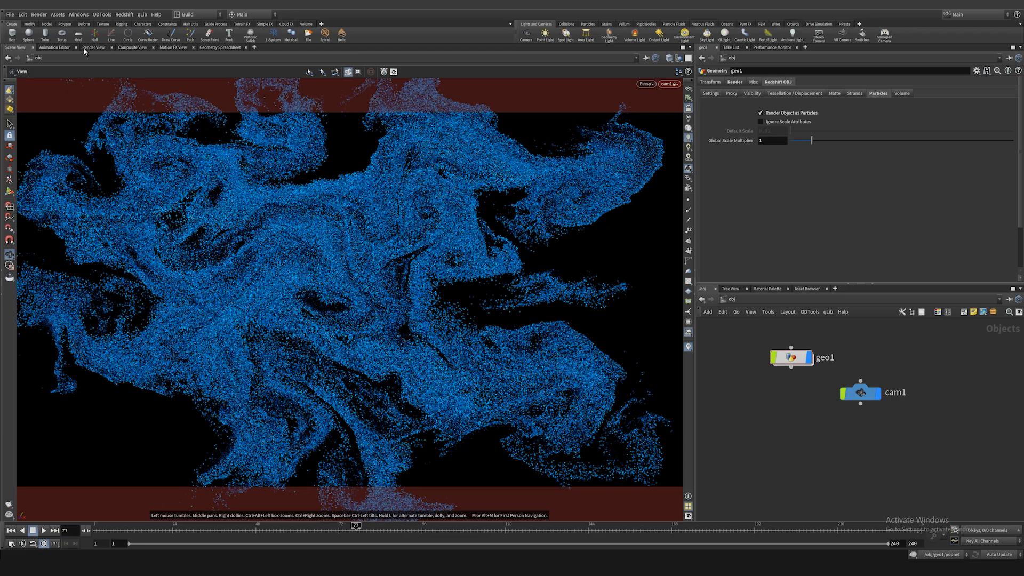
- Split the Render View pane side by side and open Redshift RenderView in the new pane
{"action": "left_click", "coordinate": [85, 48]}
{"action": "left_click", "coordinate": [690, 47]}
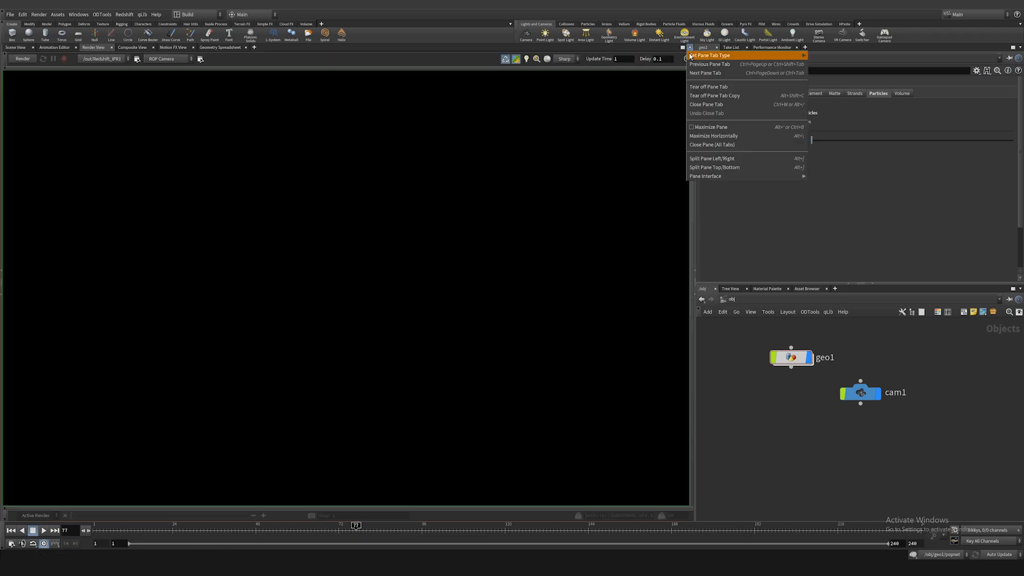
{"action": "left_click", "coordinate": [711, 158]}
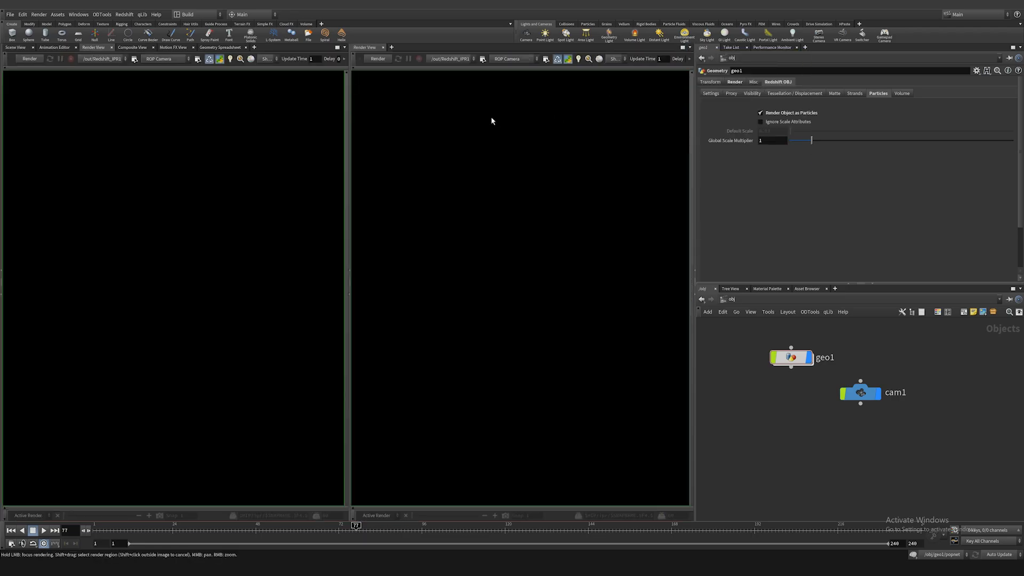
{"action": "left_click", "coordinate": [391, 48]}
{"action": "left_click", "coordinate": [399, 298]}
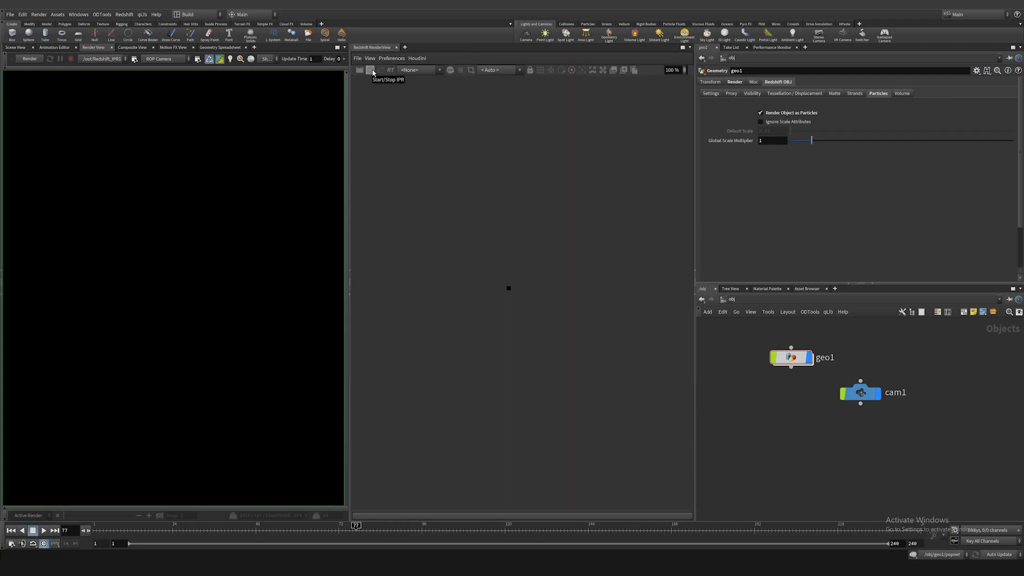
- Start the Redshift IPR render and return the other pane to the Scene View
{"action": "left_click", "coordinate": [371, 71]}
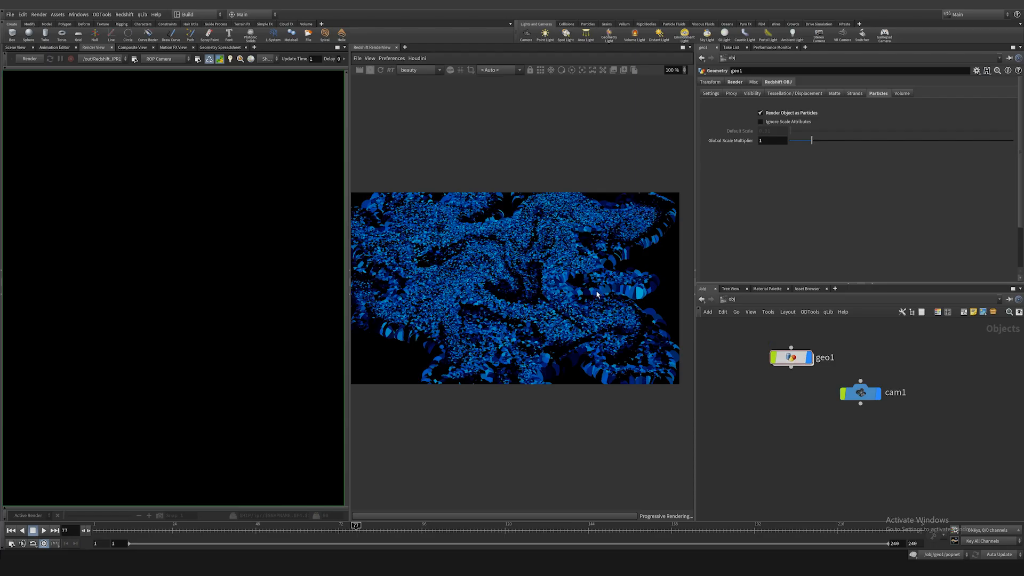
{"action": "scroll", "coordinate": [571, 262], "scroll_direction": "up", "scroll_amount": 2}
{"action": "scroll", "coordinate": [572, 262], "scroll_direction": "down", "scroll_amount": 1}
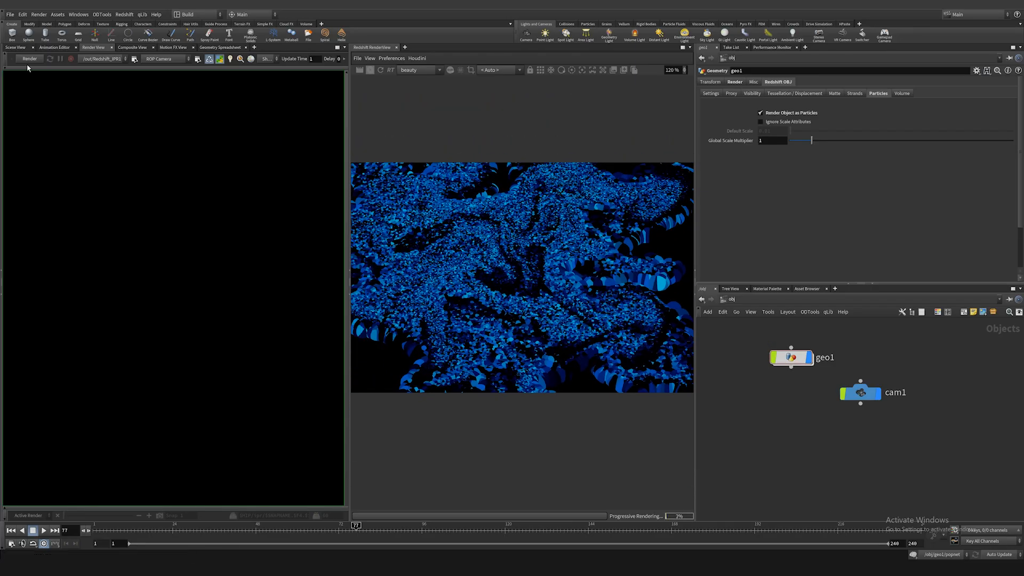
{"action": "left_click", "coordinate": [16, 48]}
{"action": "scroll", "coordinate": [523, 277], "scroll_direction": "up", "scroll_amount": 3}
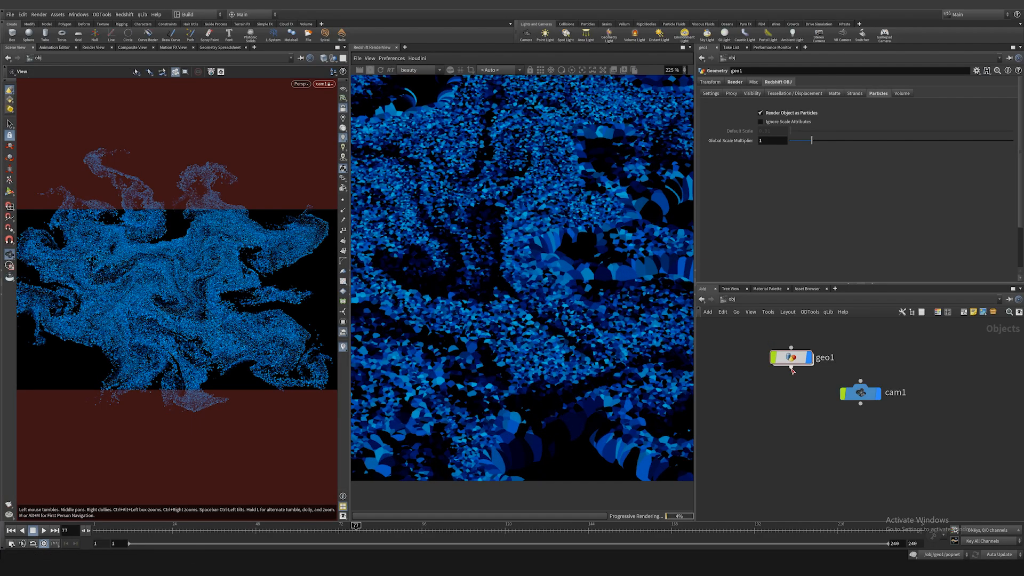
- Inside geo1, add an Attribute Randomize node below color1 and make it the displayed output
{"action": "double_click", "coordinate": [791, 357]}
{"action": "scroll", "coordinate": [834, 444], "scroll_direction": "up", "scroll_amount": 5}
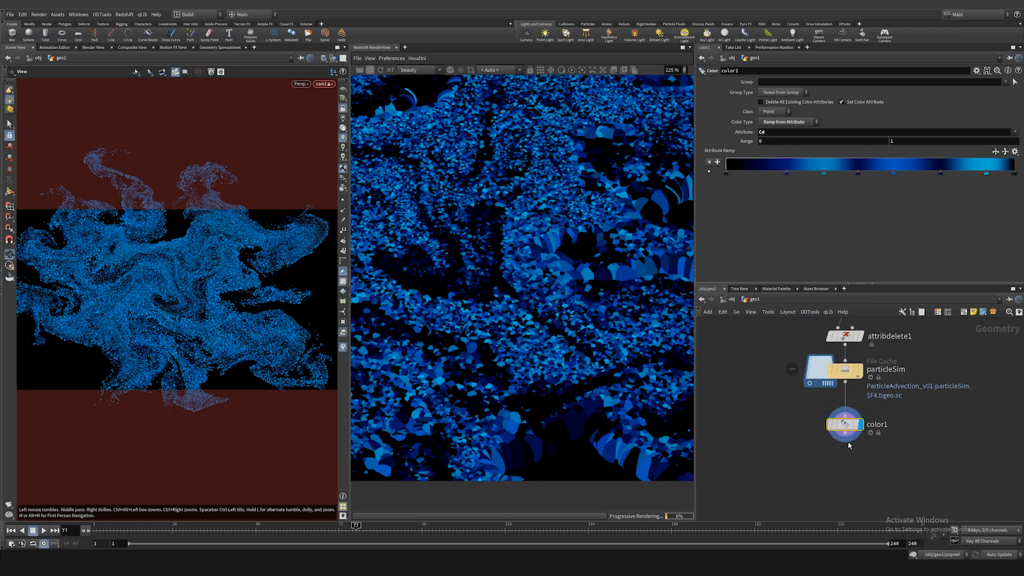
{"action": "key", "text": "Tab"}
{"action": "type", "text": "rand"}
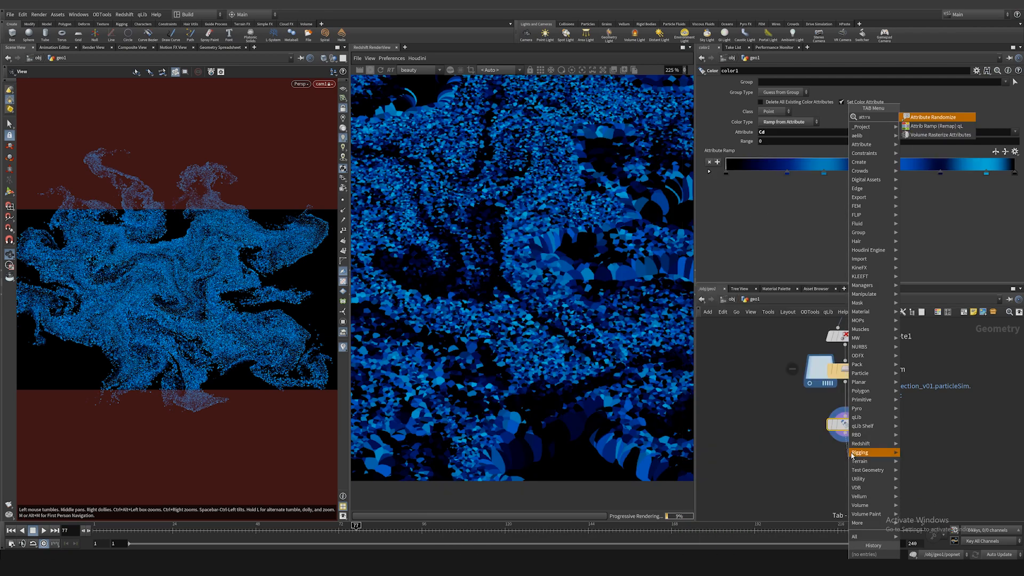
{"action": "left_click", "coordinate": [933, 118]}
{"action": "left_click", "coordinate": [863, 458]}
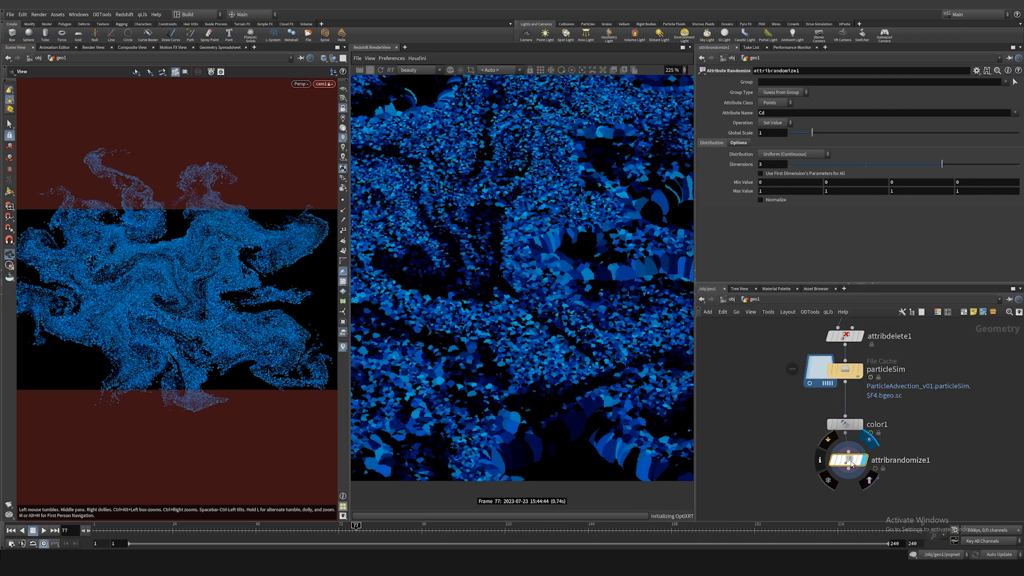
{"action": "left_click_drag", "start_coordinate": [850, 461], "coordinate": [848, 473]}
- Set the Attribute Randomize node's attribute name to pscale
{"action": "double_click", "coordinate": [762, 113]}
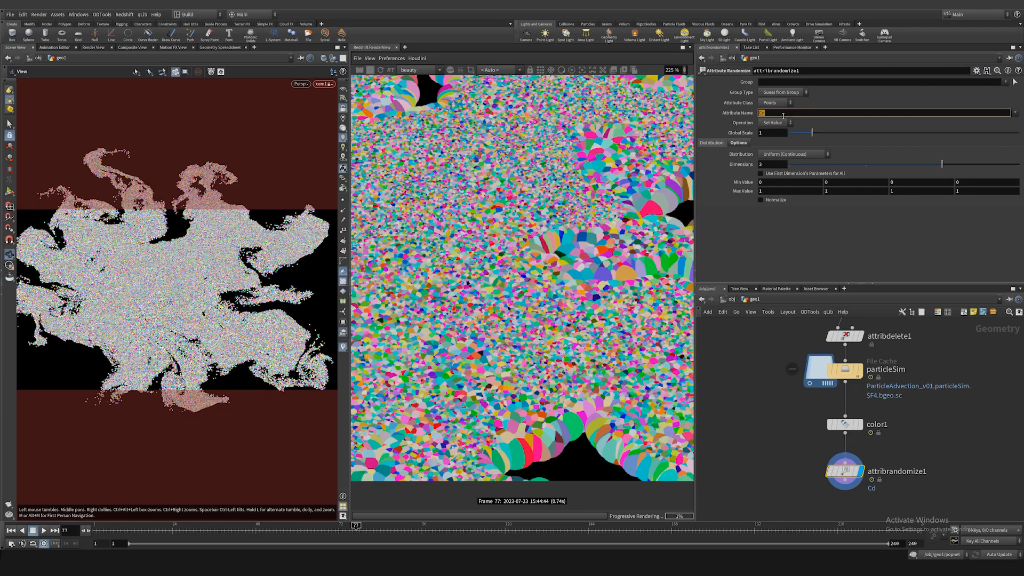
{"action": "type", "text": "pscale"}
{"action": "key", "text": "Return"}
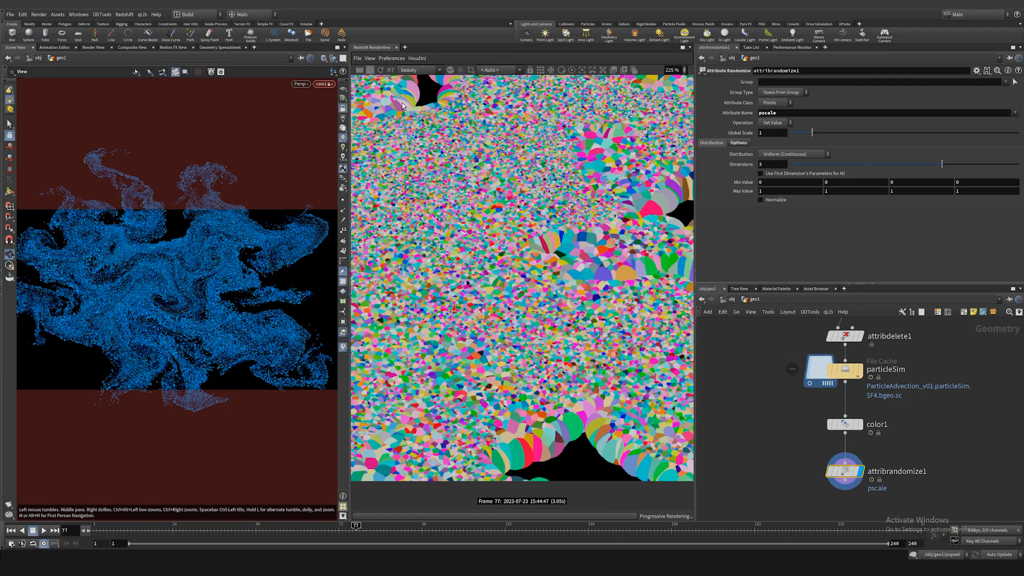
{"action": "scroll", "coordinate": [491, 205], "scroll_direction": "down", "scroll_amount": 5}
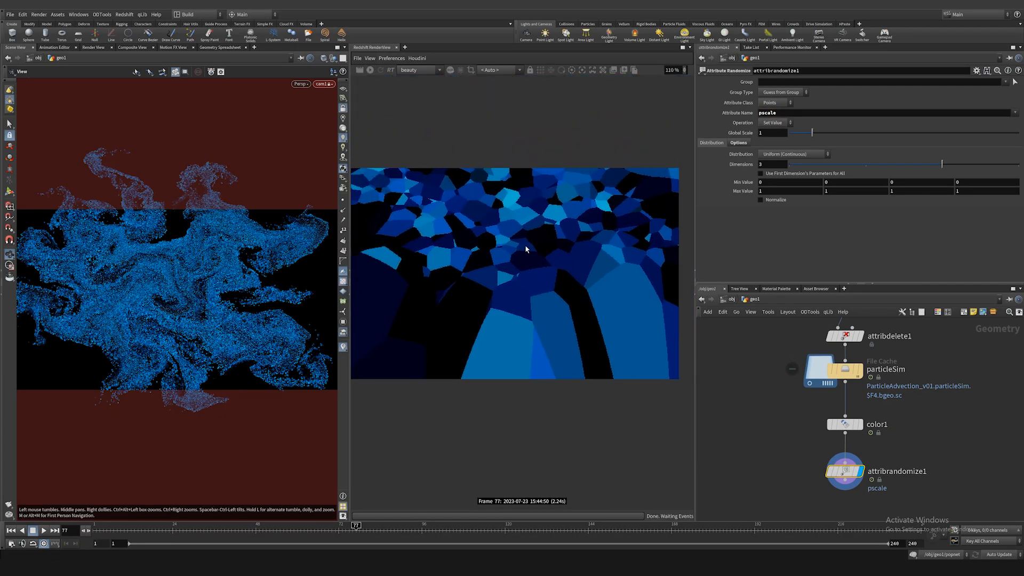
- Set the pscale randomization to 1 dimension with values from 0.005 to 0.1, and restart the IPR render
{"action": "left_click_drag", "start_coordinate": [822, 167], "coordinate": [783, 166]}
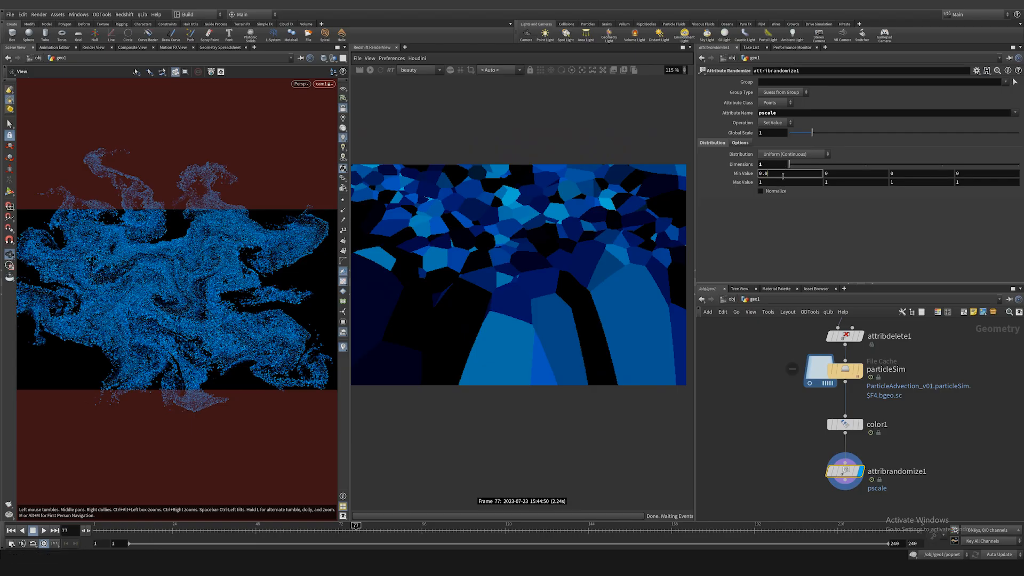
{"action": "left_click", "coordinate": [776, 182]}
{"action": "type", "text": "05"}
{"action": "left_click", "coordinate": [371, 71]}
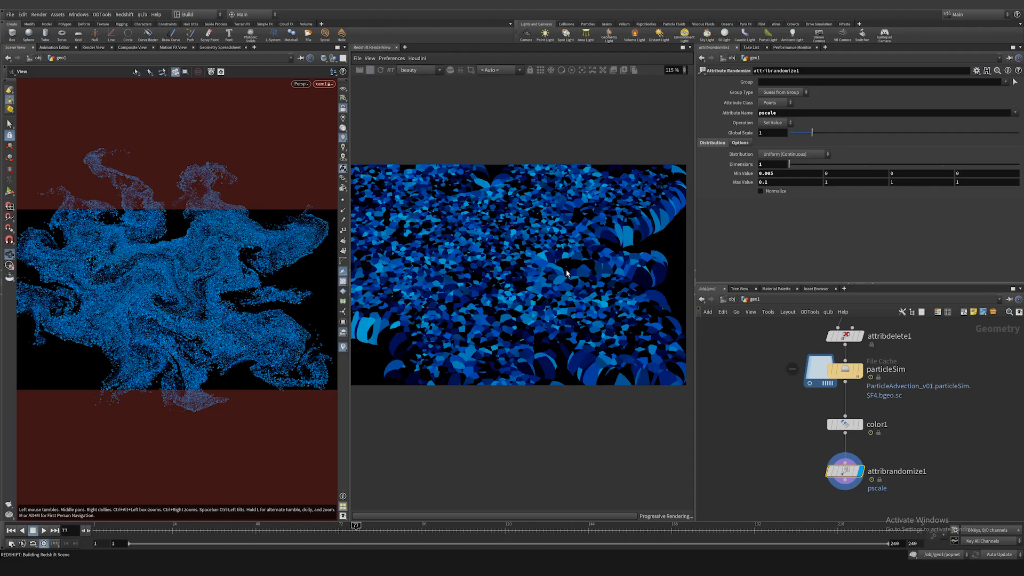
- Reduce the pscale randomization's Global Scale to 0.02 and view the particles closer through the camera
{"action": "left_click_drag", "start_coordinate": [811, 138], "coordinate": [795, 136]}
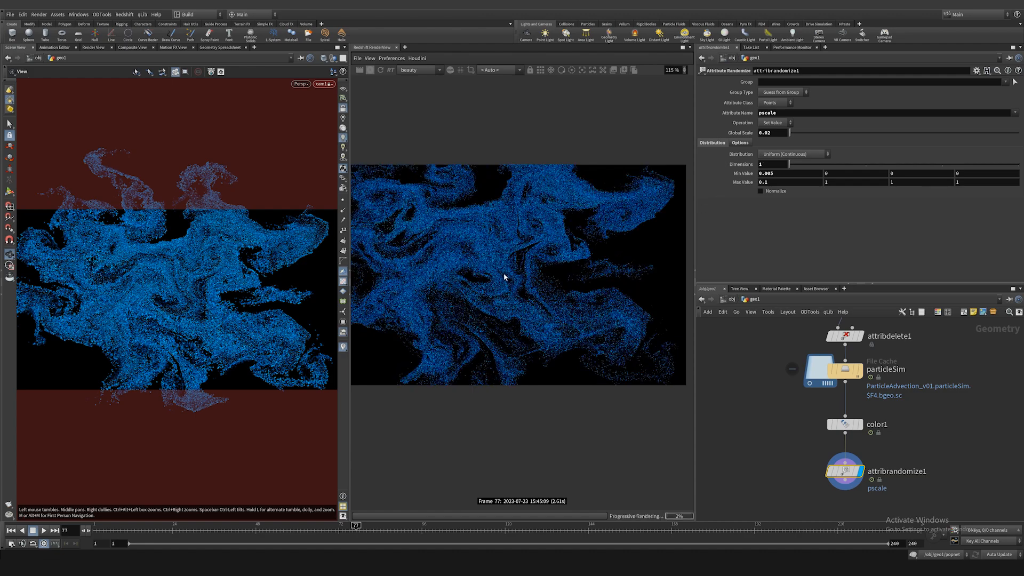
{"action": "scroll", "coordinate": [507, 275], "scroll_direction": "up", "scroll_amount": 3}
{"action": "right_click_drag", "start_coordinate": [196, 319], "coordinate": [215, 306]}
{"action": "middle_click_drag", "start_coordinate": [215, 307], "coordinate": [196, 304]}
{"action": "scroll", "coordinate": [529, 307], "scroll_direction": "down", "scroll_amount": 3}
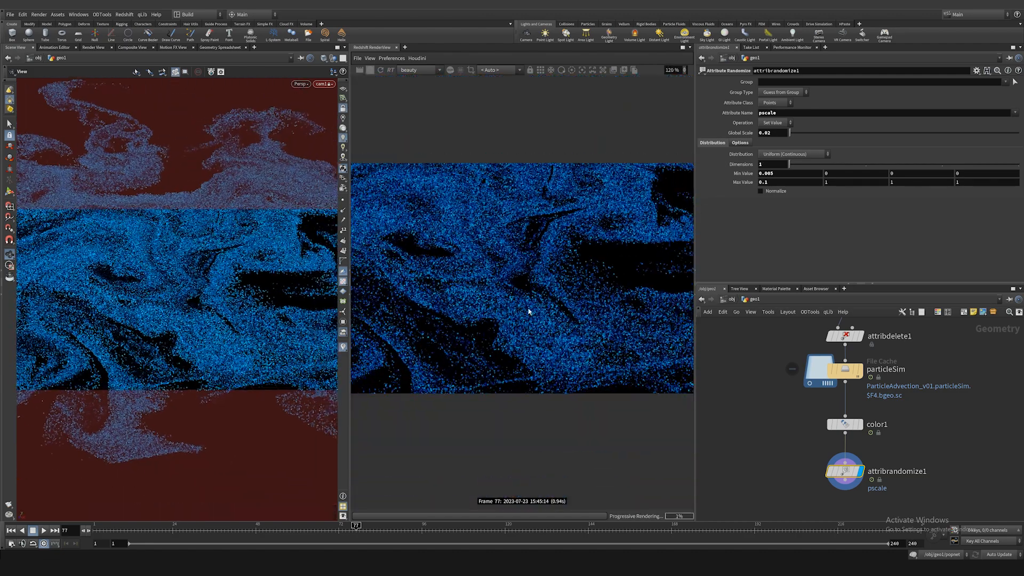
- Set the maximum value of the pscale randomization to 0.05
{"action": "scroll", "coordinate": [643, 255], "scroll_direction": "up", "scroll_amount": 1}
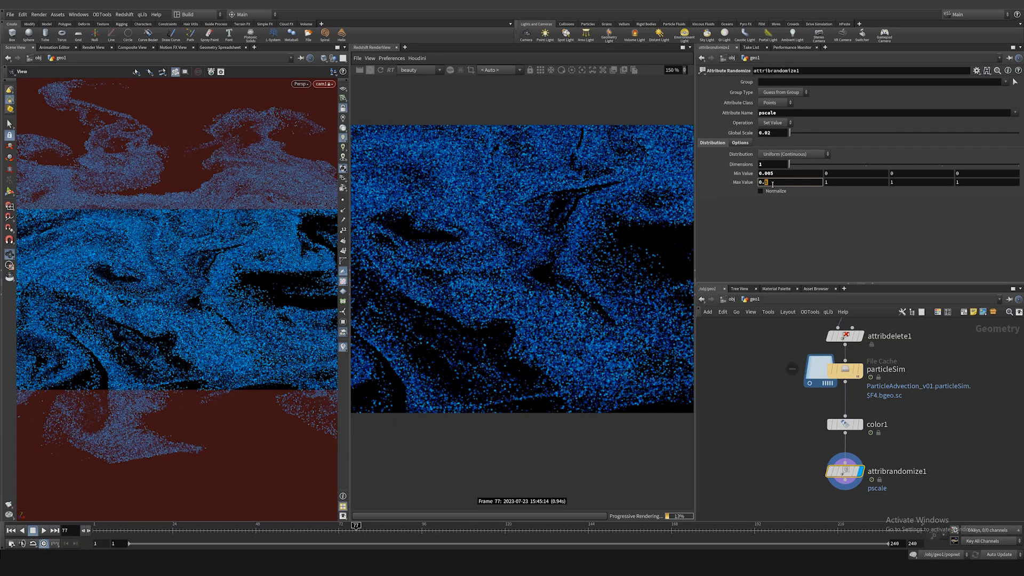
{"action": "type", "text": "05"}
{"action": "key", "text": "Return"}
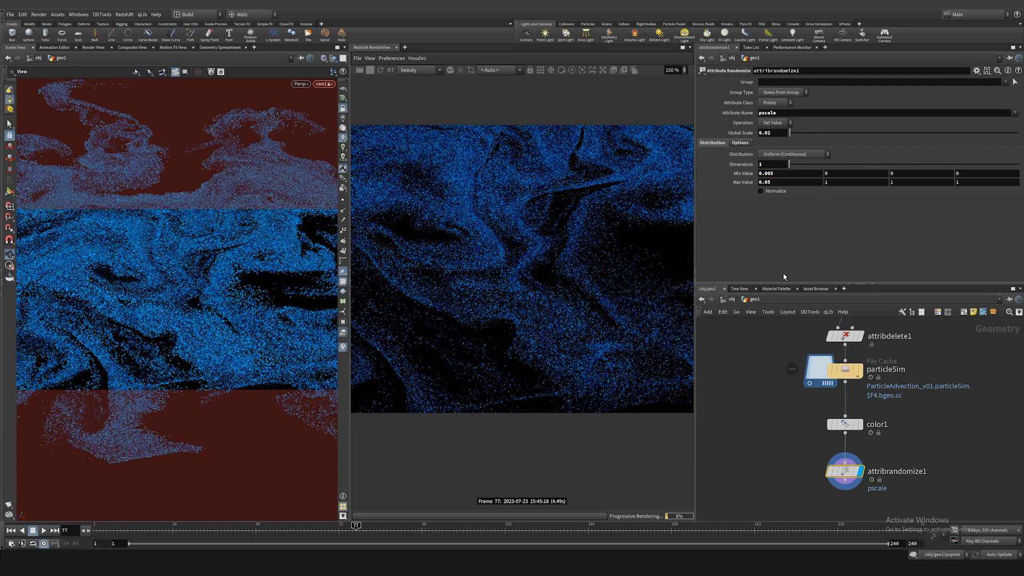
- Examine the particle size and density in the IPR render from several camera angles and distances
{"action": "scroll", "coordinate": [546, 280], "scroll_direction": "down", "scroll_amount": 2}
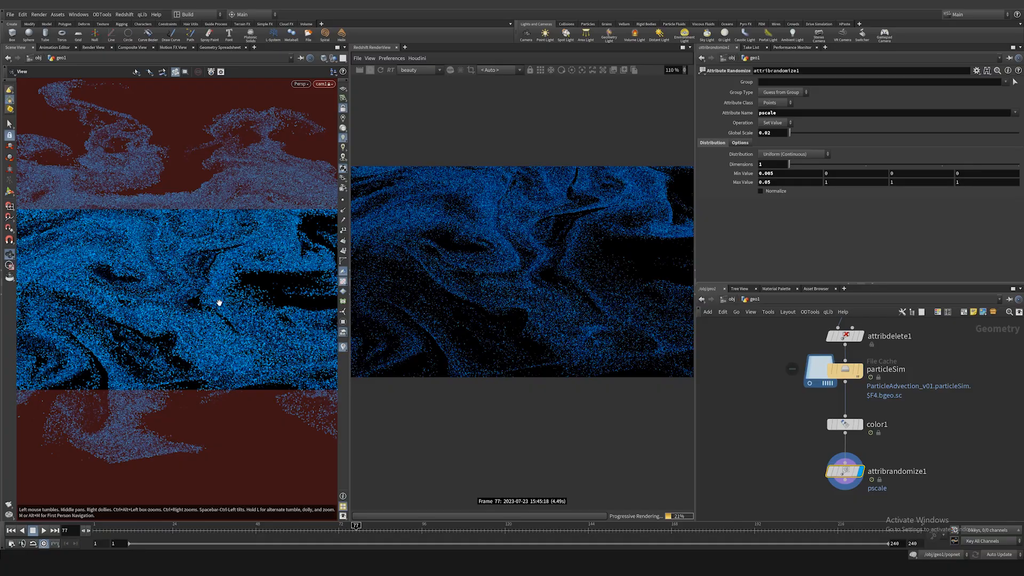
{"action": "left_click_drag", "start_coordinate": [217, 297], "coordinate": [265, 308]}
{"action": "scroll", "coordinate": [530, 265], "scroll_direction": "down", "scroll_amount": 3}
{"action": "scroll", "coordinate": [510, 270], "scroll_direction": "up", "scroll_amount": 6}
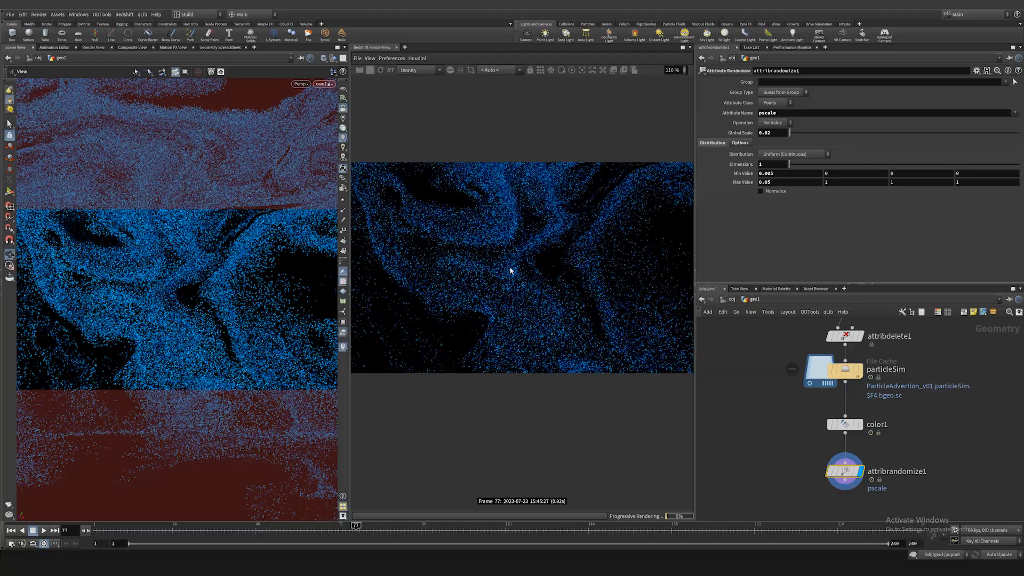
{"action": "scroll", "coordinate": [500, 302], "scroll_direction": "up", "scroll_amount": 4}
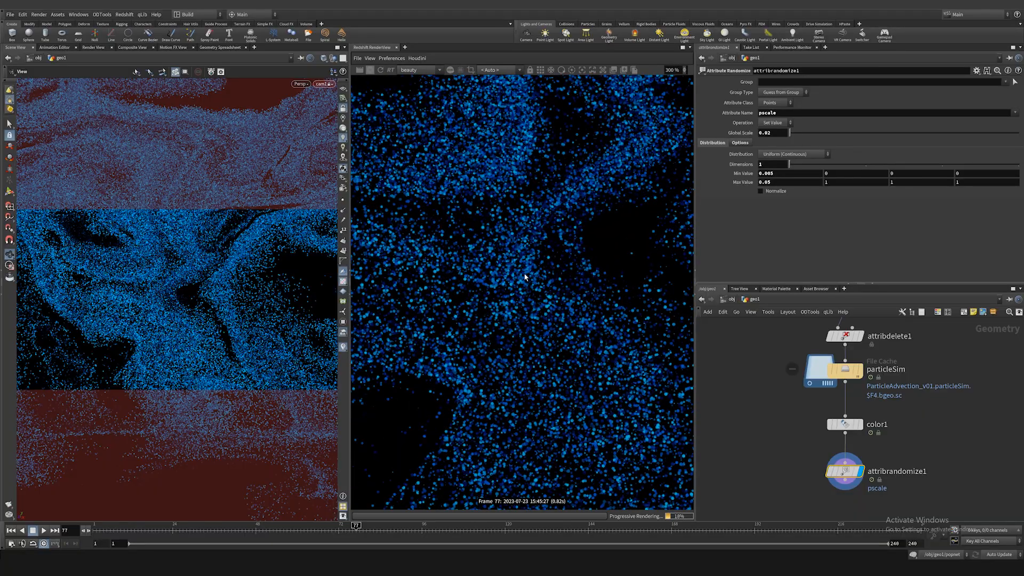
{"action": "left_click_drag", "start_coordinate": [243, 294], "coordinate": [258, 274]}
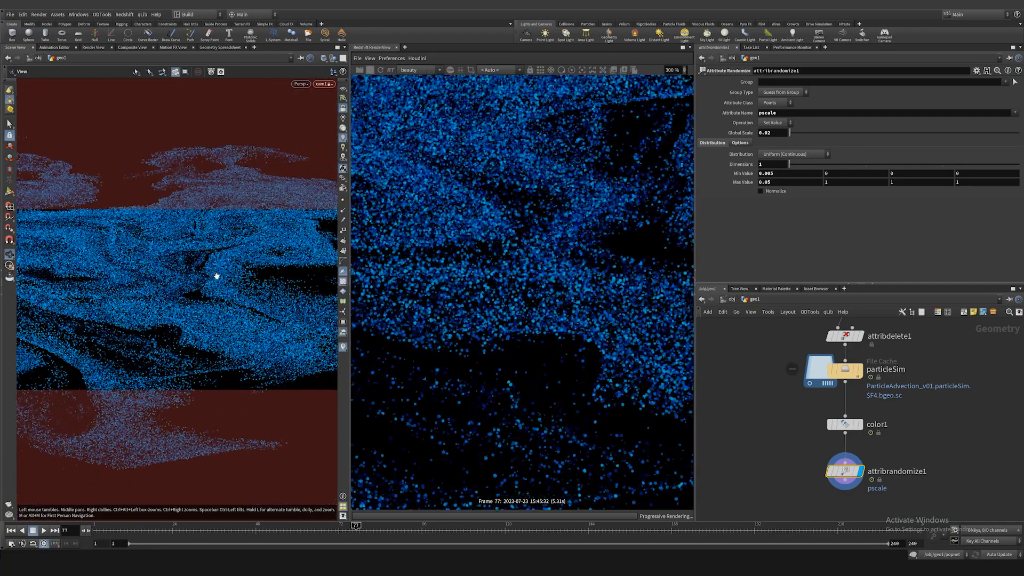
{"action": "left_click_drag", "start_coordinate": [128, 287], "coordinate": [171, 300]}
{"action": "scroll", "coordinate": [551, 244], "scroll_direction": "down", "scroll_amount": 6}
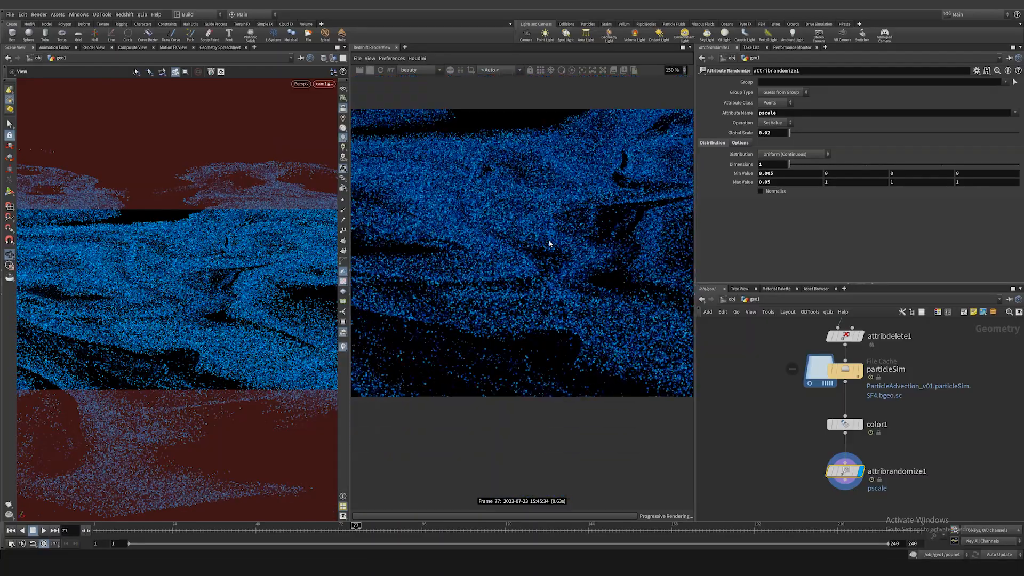
- Stop the running IPR render
{"action": "scroll", "coordinate": [548, 271], "scroll_direction": "up", "scroll_amount": 3}
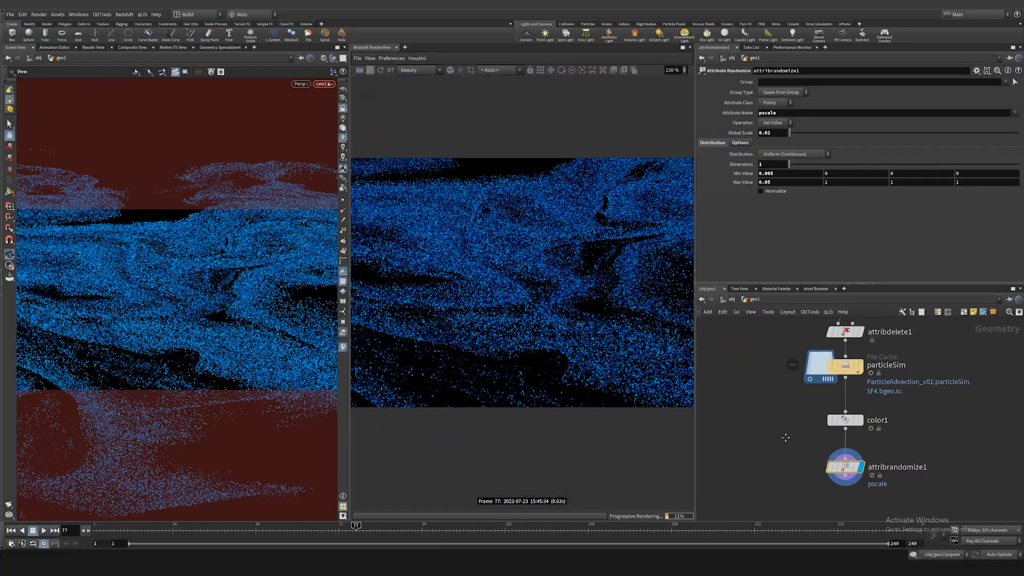
{"action": "middle_click_drag", "start_coordinate": [765, 389], "coordinate": [737, 329]}
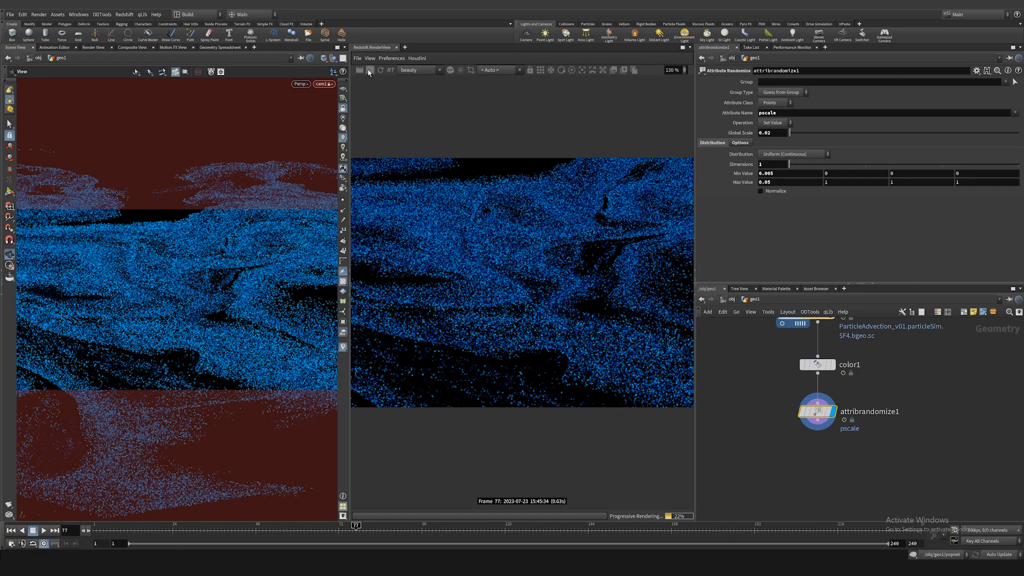
{"action": "left_click", "coordinate": [370, 72]}
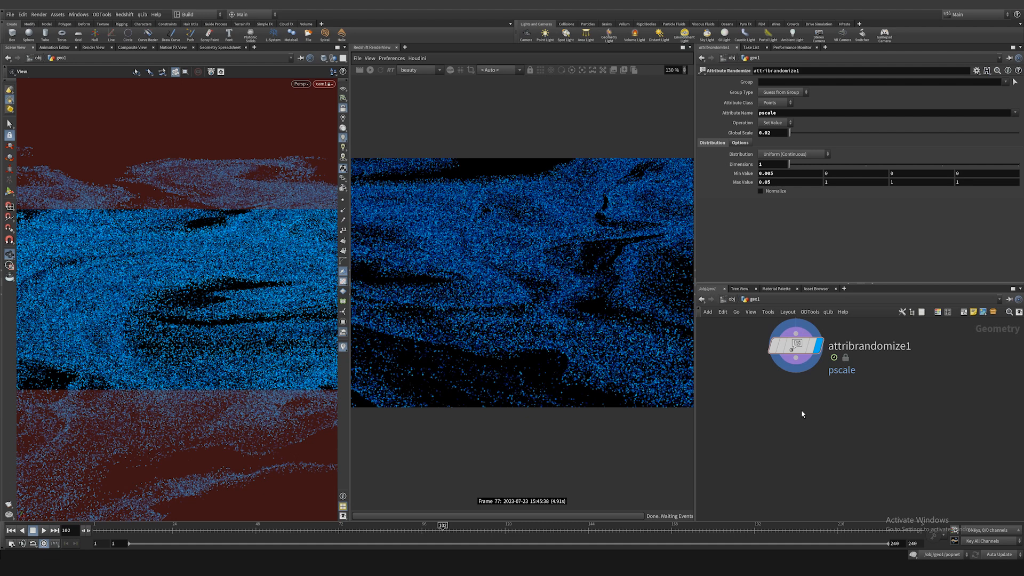
- Add a Point VOP after attribrandomize1, wired to its output, and make it the displayed and rendered node
{"action": "key", "text": "Tab"}
{"action": "type", "text": "pointvop"}
{"action": "key", "text": "Return"}
{"action": "left_click", "coordinate": [775, 430]}
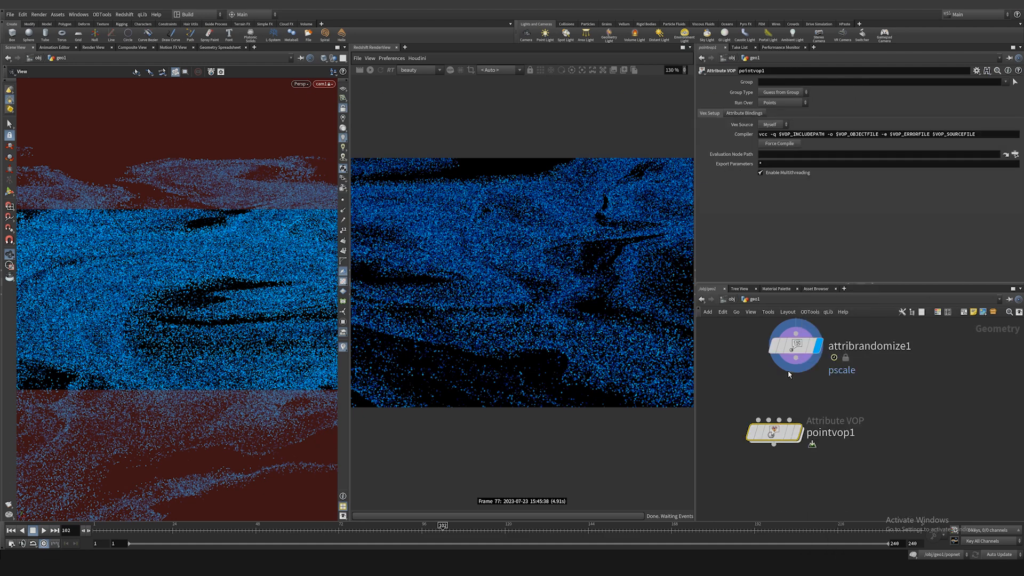
{"action": "left_click_drag", "start_coordinate": [777, 437], "coordinate": [799, 424]}
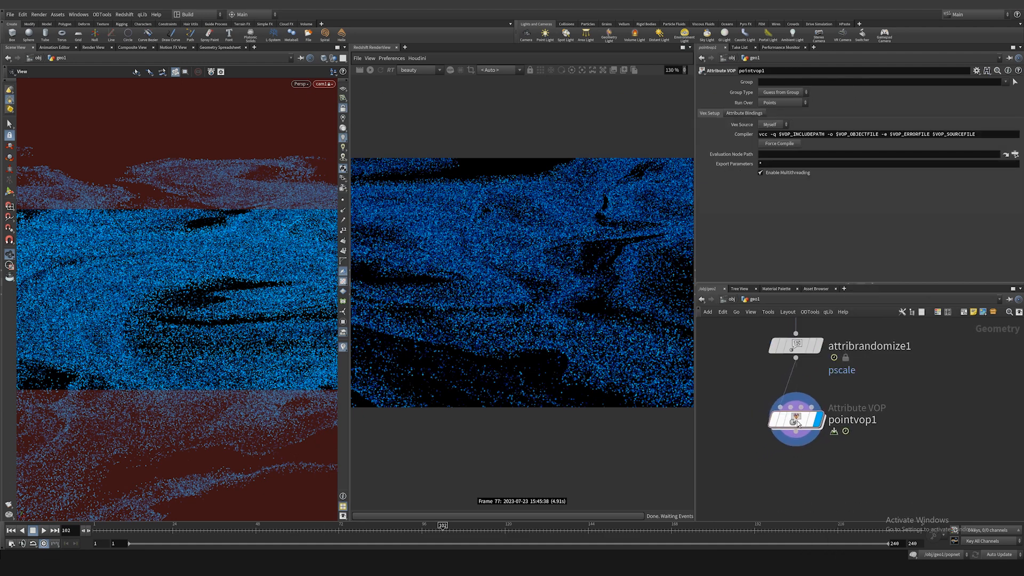
- Inside pointvop1, add an Anti-Aliased Flow Noise node between the global parameters and the geometry output
{"action": "double_click", "coordinate": [798, 424]}
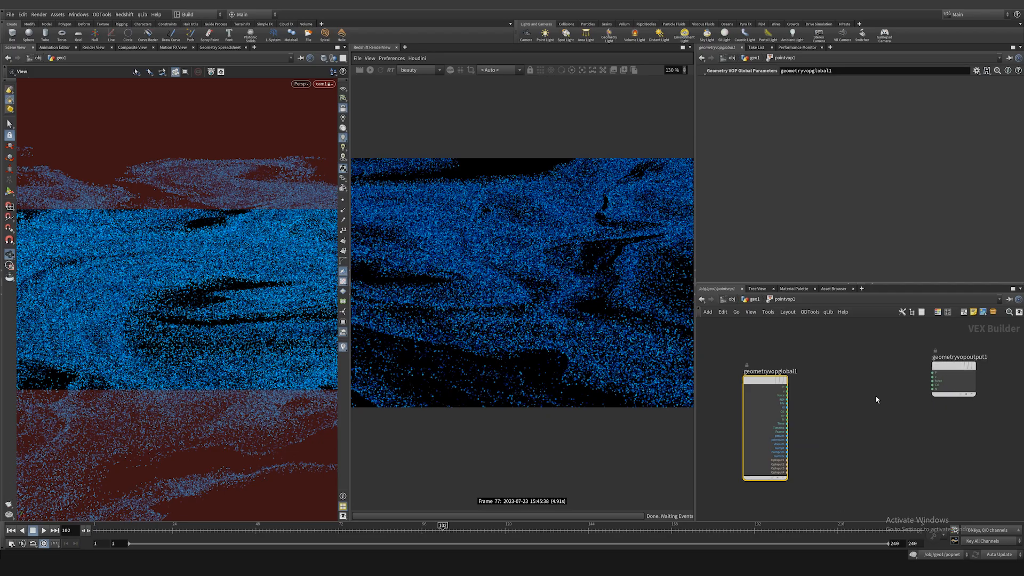
{"action": "key", "text": "Tab"}
{"action": "type", "text": "noise"}
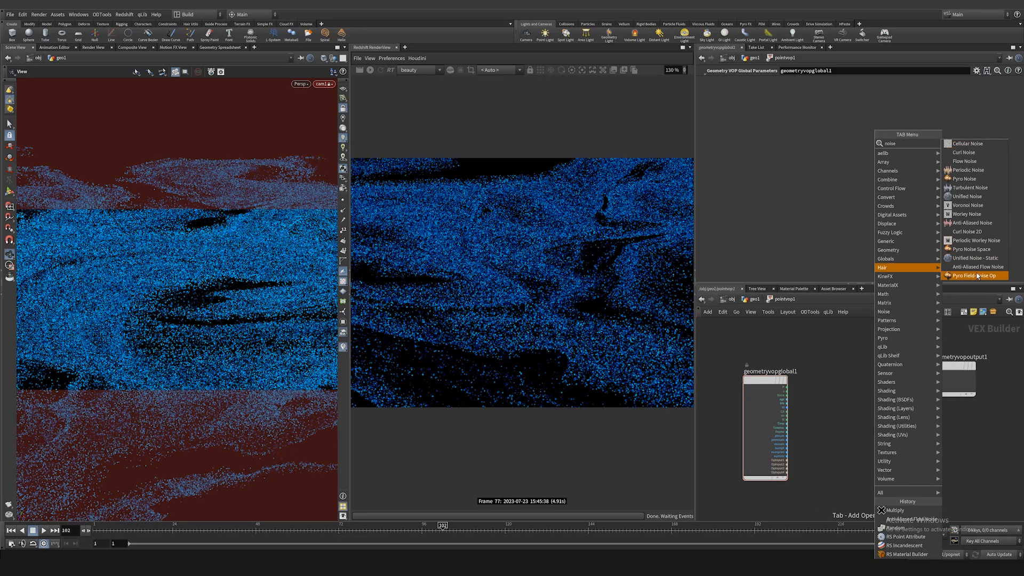
{"action": "left_click", "coordinate": [984, 267]}
{"action": "left_click", "coordinate": [865, 376]}
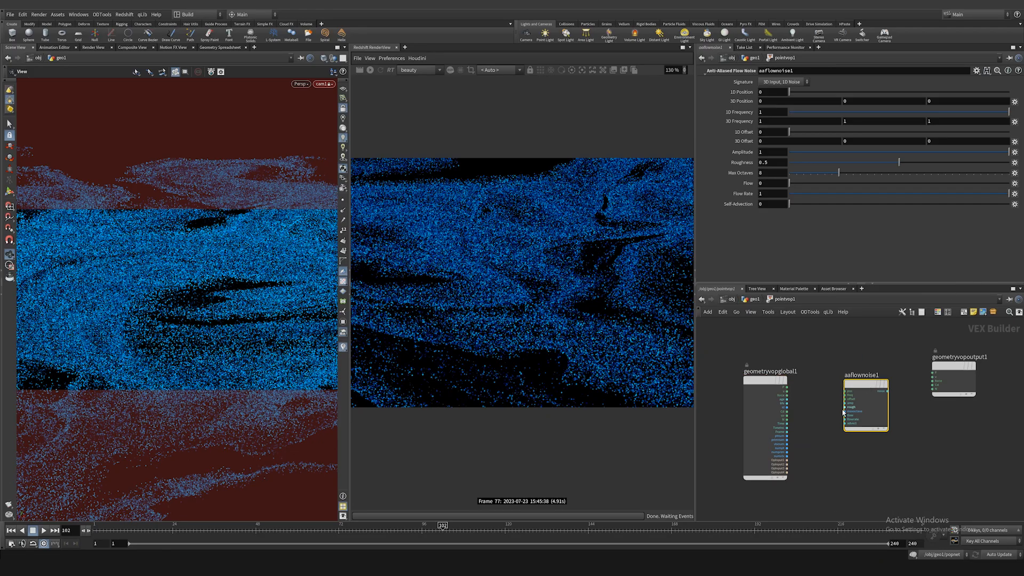
{"action": "scroll", "coordinate": [813, 412], "scroll_direction": "up", "scroll_amount": 3}
{"action": "scroll", "coordinate": [853, 384], "scroll_direction": "down", "scroll_amount": 3}
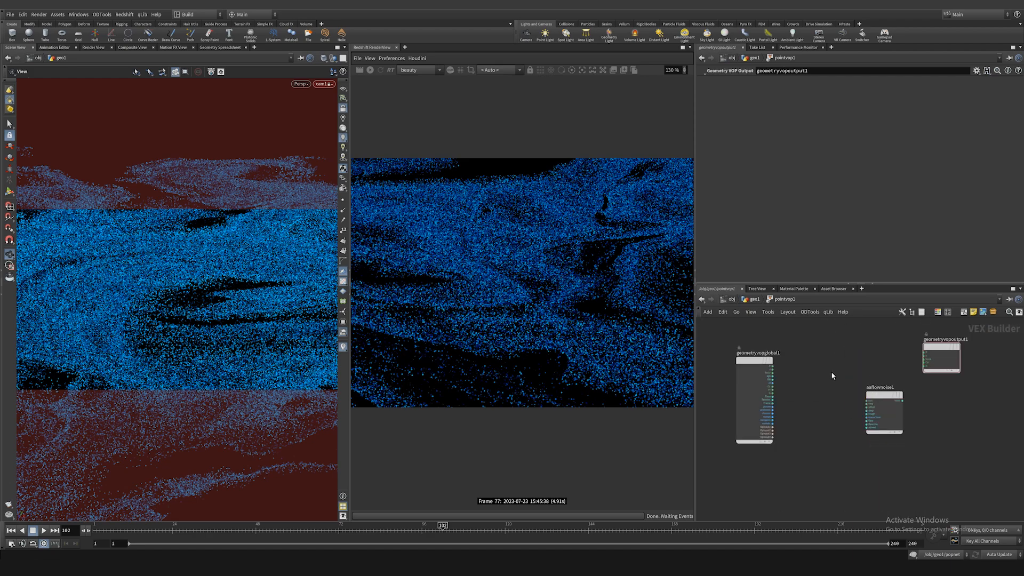
- Add a Random node and connect the global parameters' id output to its pos input
{"action": "key", "text": "Tab"}
{"action": "type", "text": "ran"}
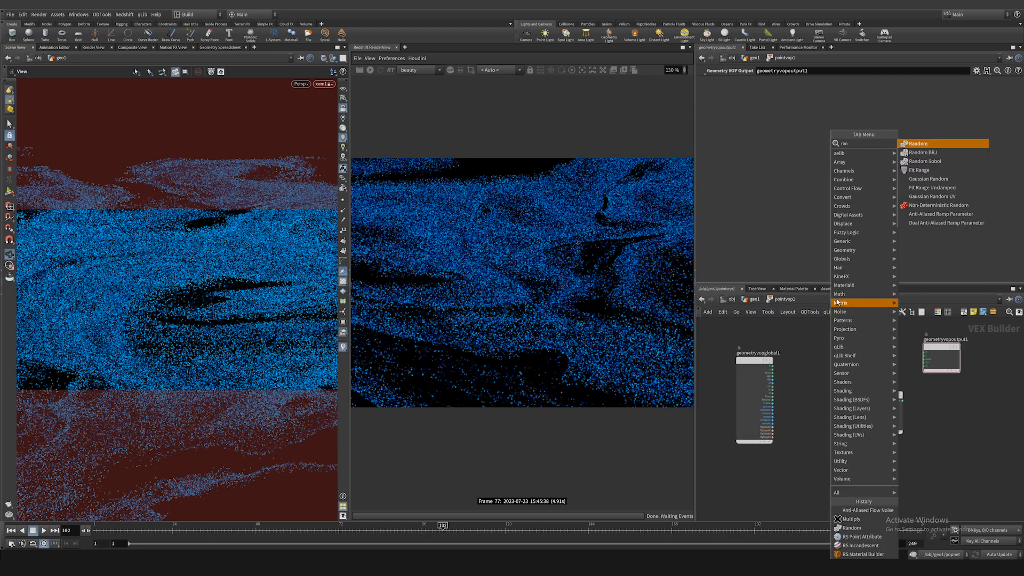
{"action": "left_click", "coordinate": [907, 144]}
{"action": "scroll", "coordinate": [804, 379], "scroll_direction": "up", "scroll_amount": 3}
{"action": "left_click", "coordinate": [819, 405]}
{"action": "scroll", "coordinate": [741, 416], "scroll_direction": "up", "scroll_amount": 2}
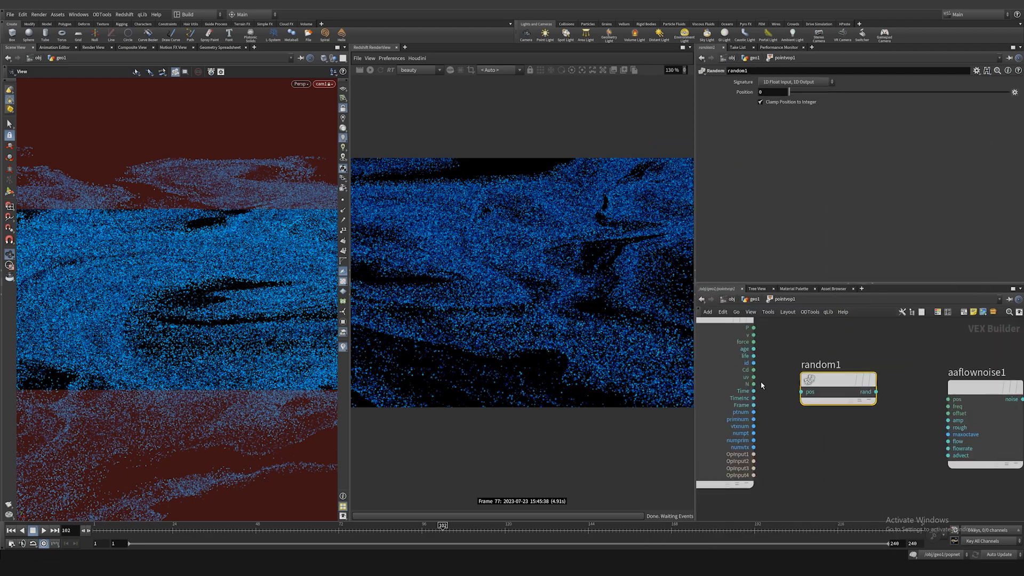
{"action": "left_click", "coordinate": [759, 363]}
{"action": "left_click", "coordinate": [813, 396]}
{"action": "middle_click_drag", "start_coordinate": [929, 343], "coordinate": [842, 338]}
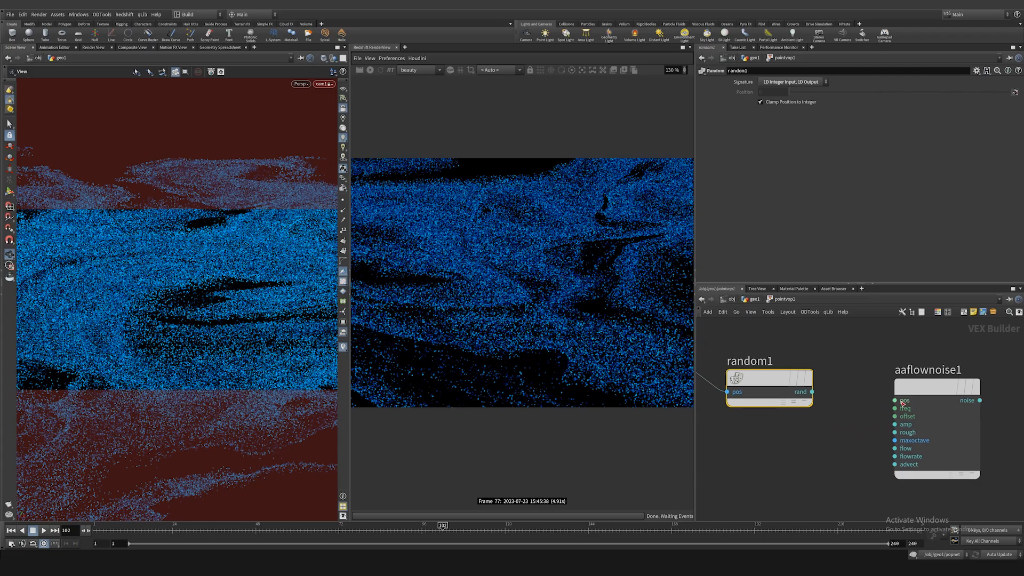
- Connect the random value to the flow noise's pos input and the noise output to the geometry output's Cd
{"action": "left_click", "coordinate": [898, 400]}
{"action": "left_click", "coordinate": [813, 392]}
{"action": "scroll", "coordinate": [907, 385], "scroll_direction": "down", "scroll_amount": 3}
{"action": "middle_click_drag", "start_coordinate": [973, 322], "coordinate": [919, 381]}
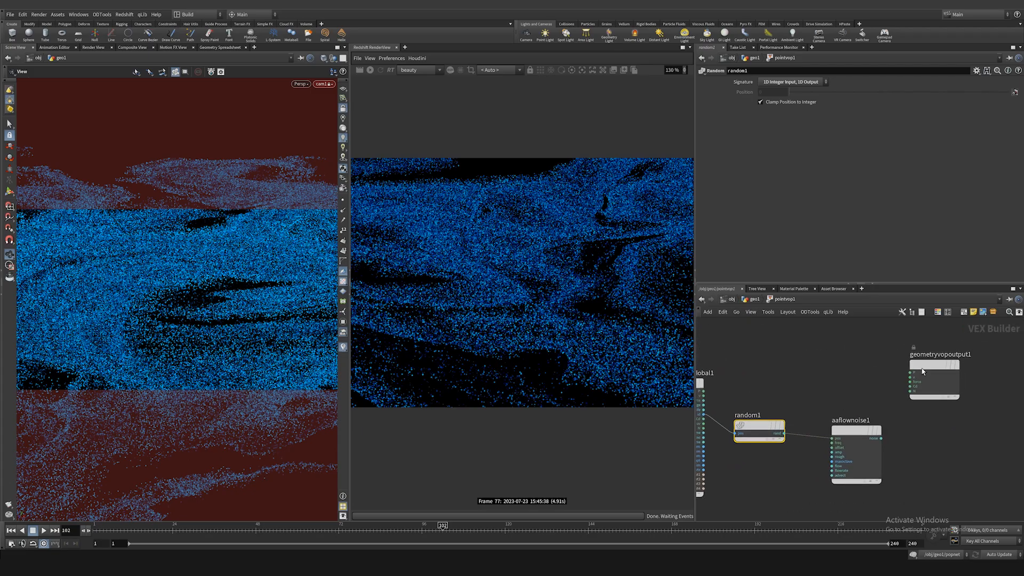
{"action": "left_click", "coordinate": [920, 379]}
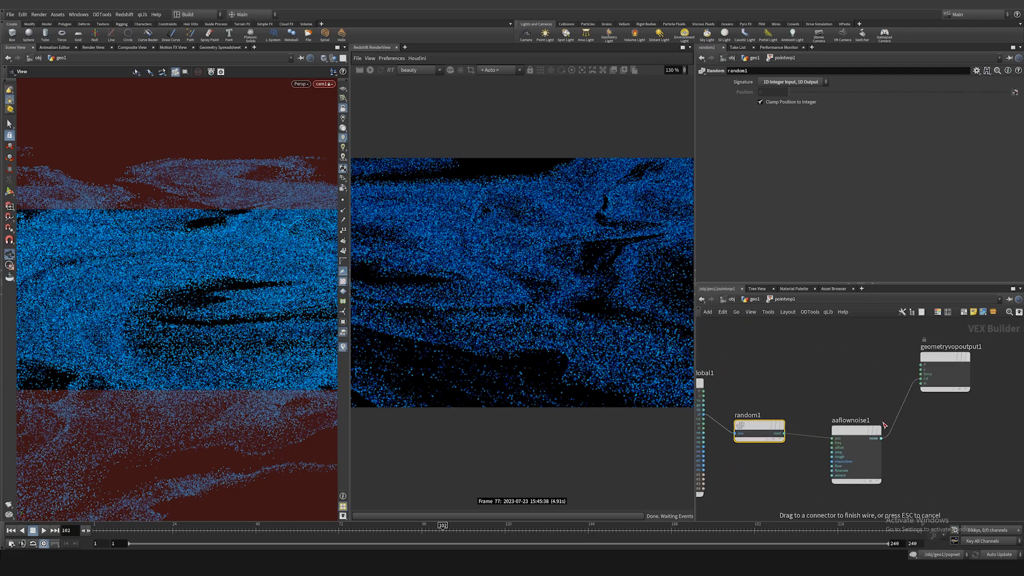
{"action": "left_click", "coordinate": [882, 438]}
{"action": "left_click_drag", "start_coordinate": [850, 430], "coordinate": [847, 424]}
- At geometry level, insert a Time Shift held at frame 102 between attribrandomize1 and pointvop1, and scrub the timeline to frame 82
{"action": "key", "text": "u"}
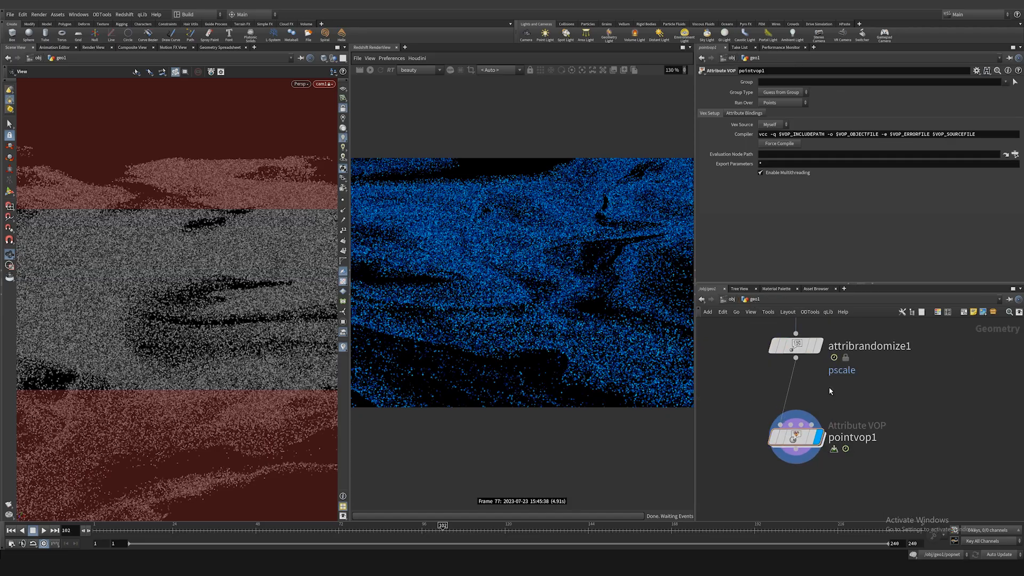
{"action": "key", "text": "Tab"}
{"action": "type", "text": "timesh"}
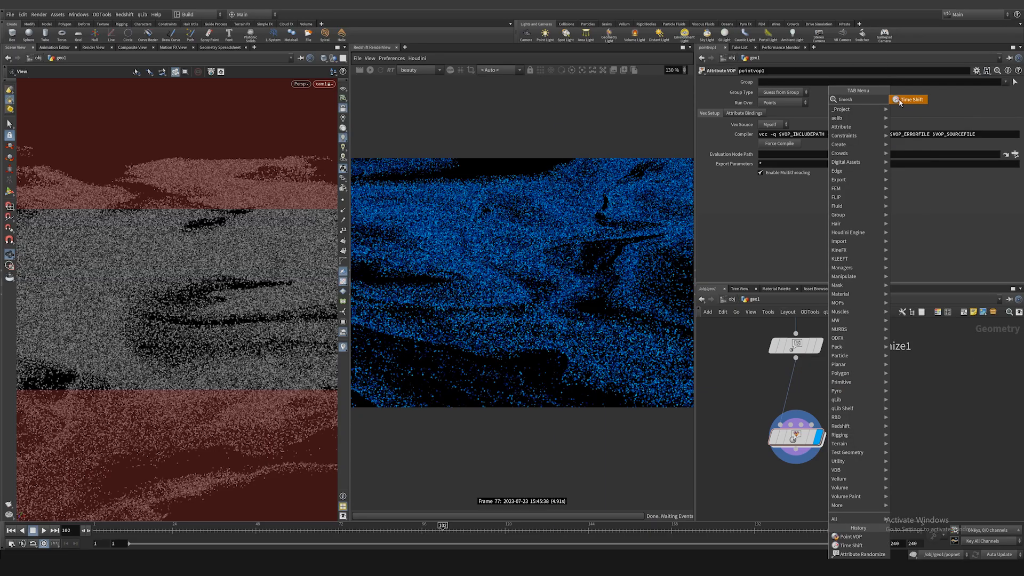
{"action": "key", "text": "Return"}
{"action": "left_click", "coordinate": [793, 389]}
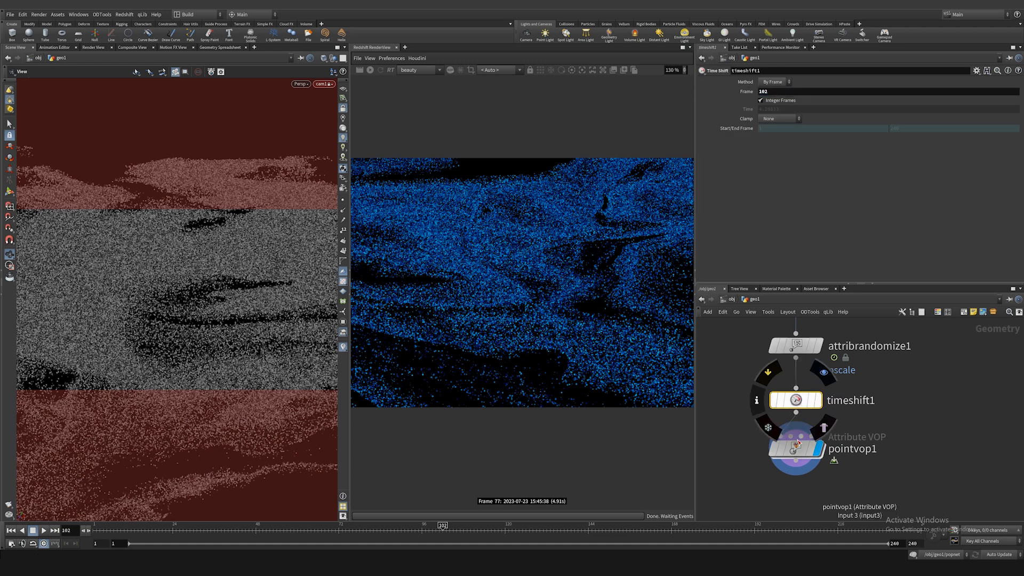
{"action": "left_click_drag", "start_coordinate": [266, 528], "coordinate": [373, 528]}
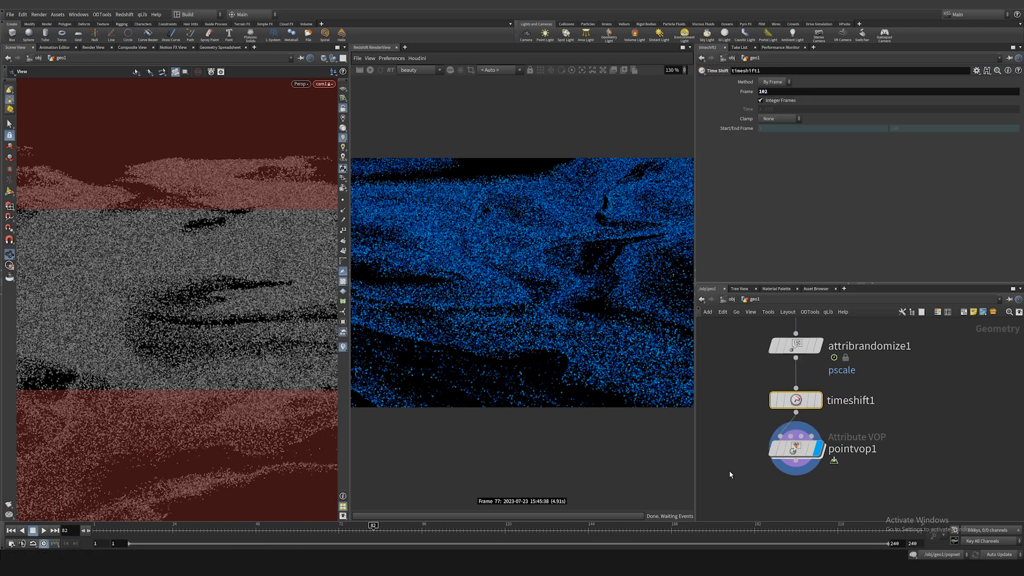
- Inside pointvop1, set all three 3D Frequency values of the flow noise to 5.4
{"action": "double_click", "coordinate": [798, 447]}
{"action": "middle_click_drag", "start_coordinate": [831, 393], "coordinate": [818, 351]}
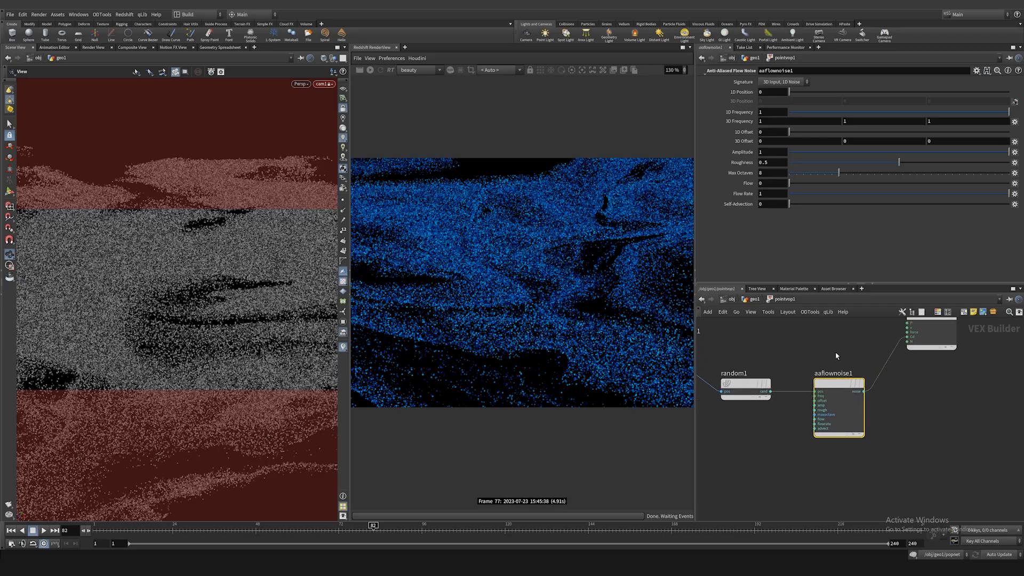
{"action": "middle_click_drag", "start_coordinate": [732, 122], "coordinate": [890, 121]}
- Promote the flow noise's flow input to a pointvop1 parameter, set it to $T, and play back the result
{"action": "scroll", "coordinate": [801, 435], "scroll_direction": "up", "scroll_amount": 3}
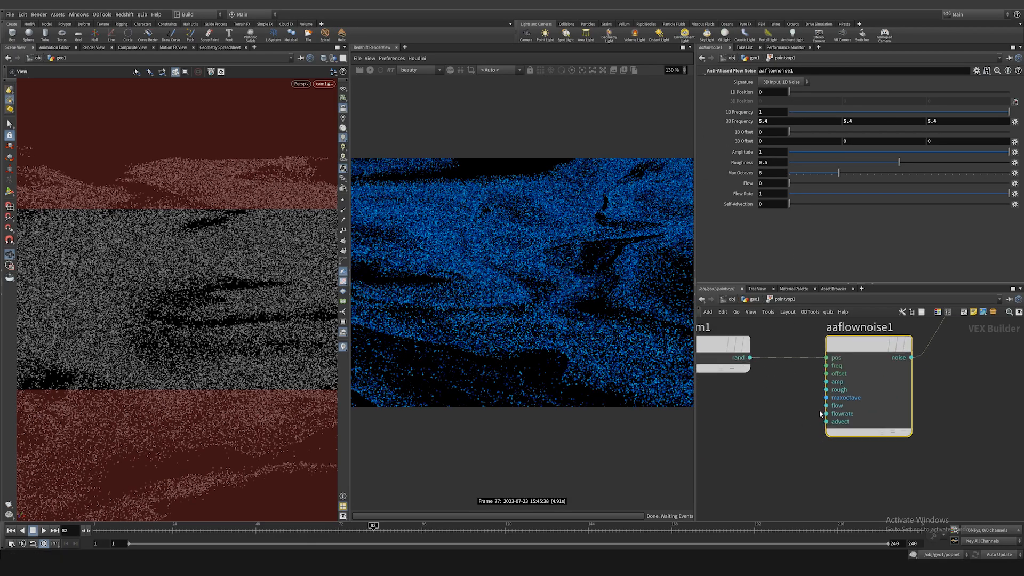
{"action": "right_click", "coordinate": [827, 406]}
{"action": "left_click", "coordinate": [833, 411]}
{"action": "left_click", "coordinate": [755, 299]}
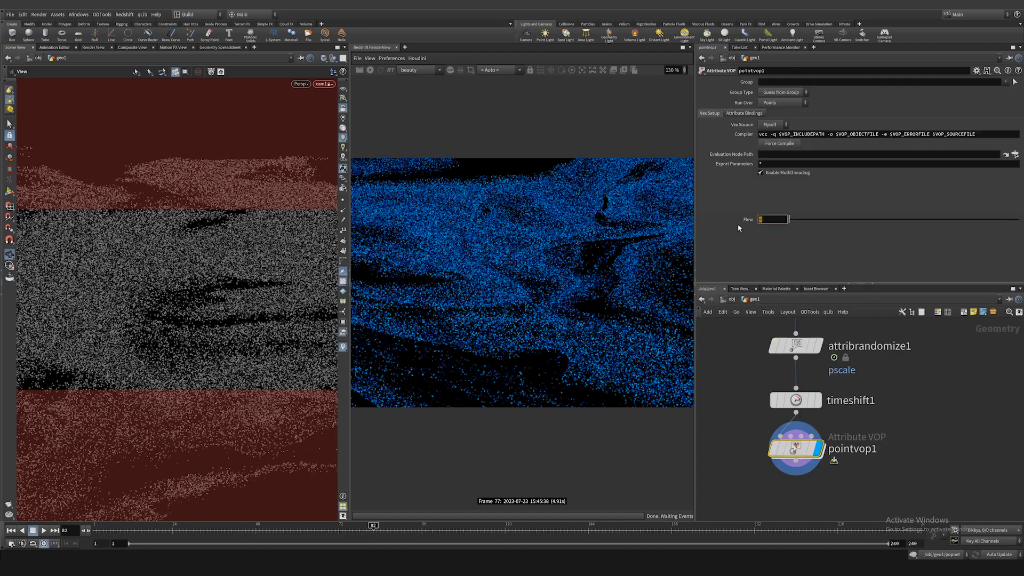
{"action": "type", "text": "$T"}
{"action": "key", "text": "Return"}
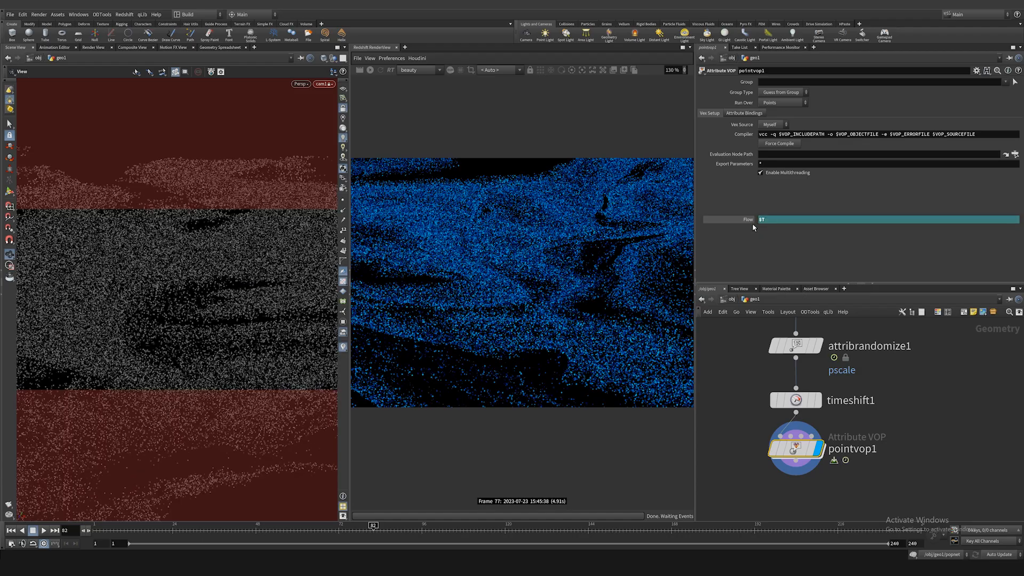
{"action": "key", "text": "Up"}
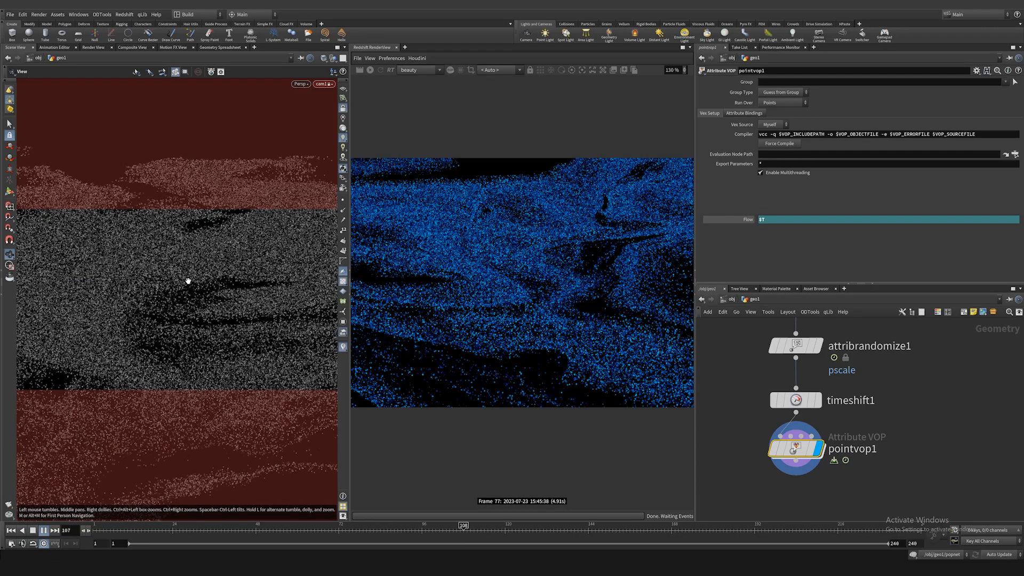
{"action": "key", "text": "Up"}
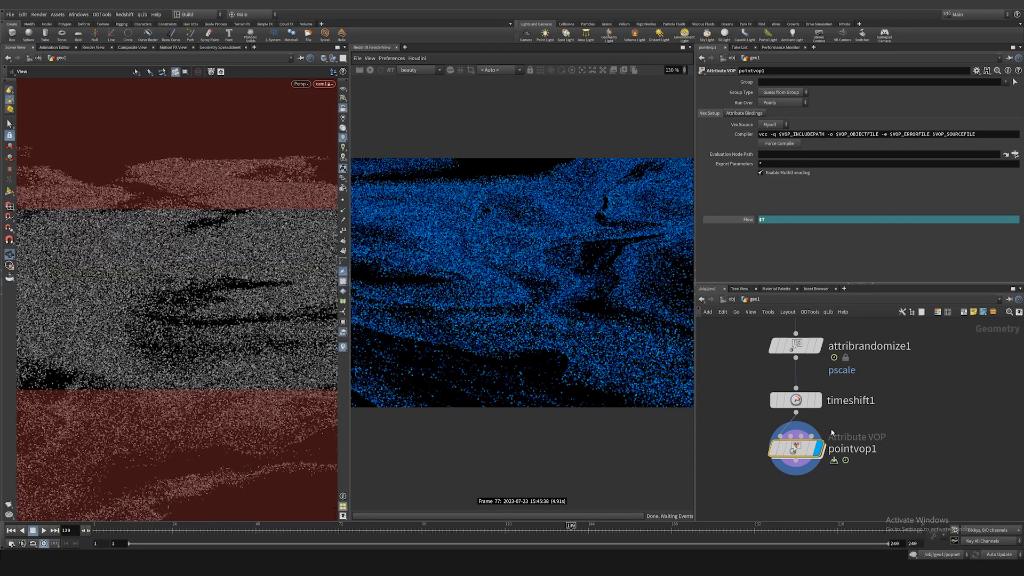
- Raise the flow noise's 3D Frequency to 10.9 on all axes and play back the flicker
{"action": "double_click", "coordinate": [798, 449]}
{"action": "middle_click_drag", "start_coordinate": [749, 125], "coordinate": [846, 133]}
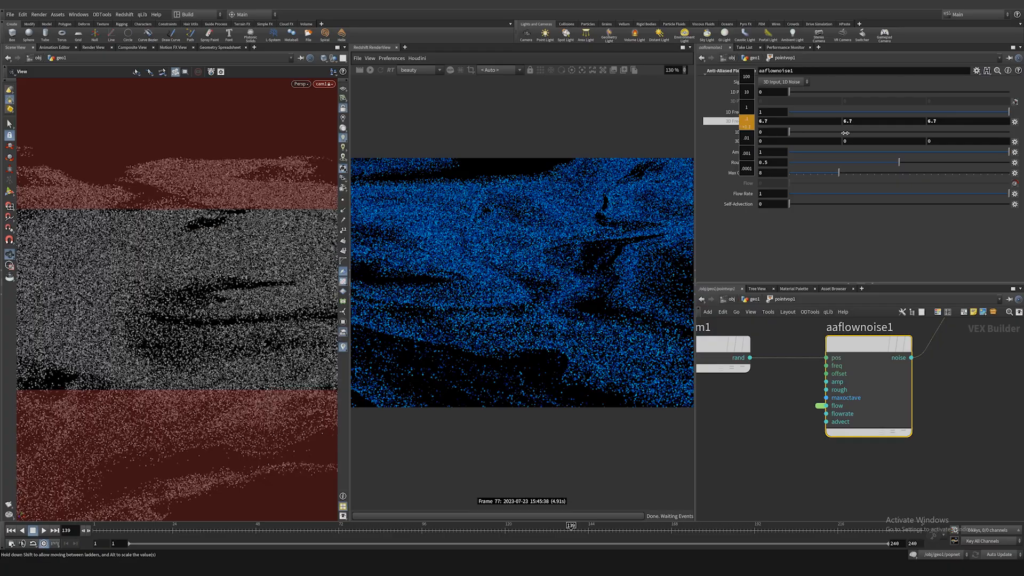
{"action": "middle_click_drag", "start_coordinate": [936, 135], "coordinate": [963, 135]}
{"action": "key", "text": "Up"}
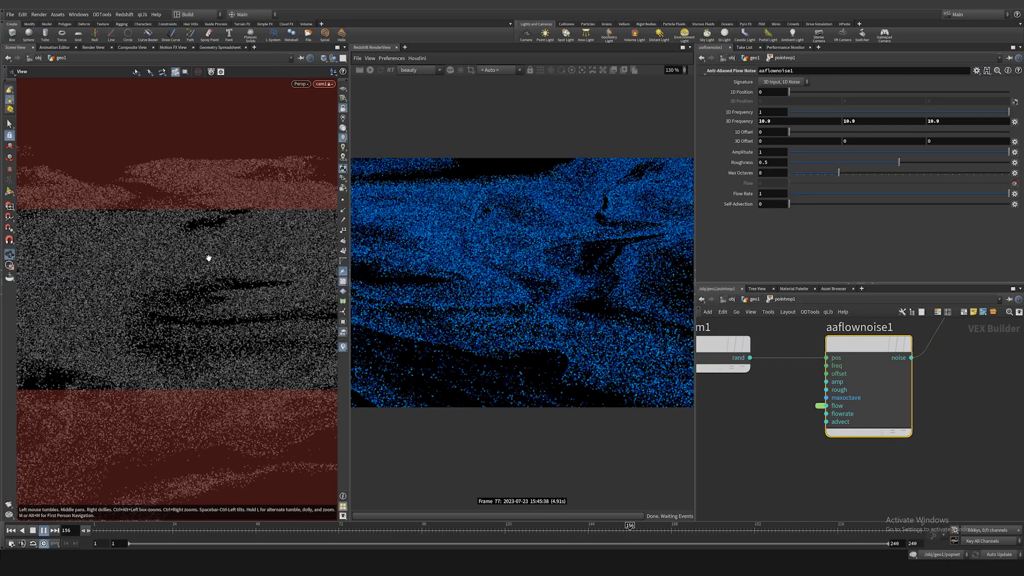
{"action": "key", "text": "Up"}
- Set the flow noise's Amplitude to 4 and its Roughness to 0.748
{"action": "left_click", "coordinate": [777, 152]}
{"action": "type", "text": "4"}
{"action": "key", "text": "Return"}
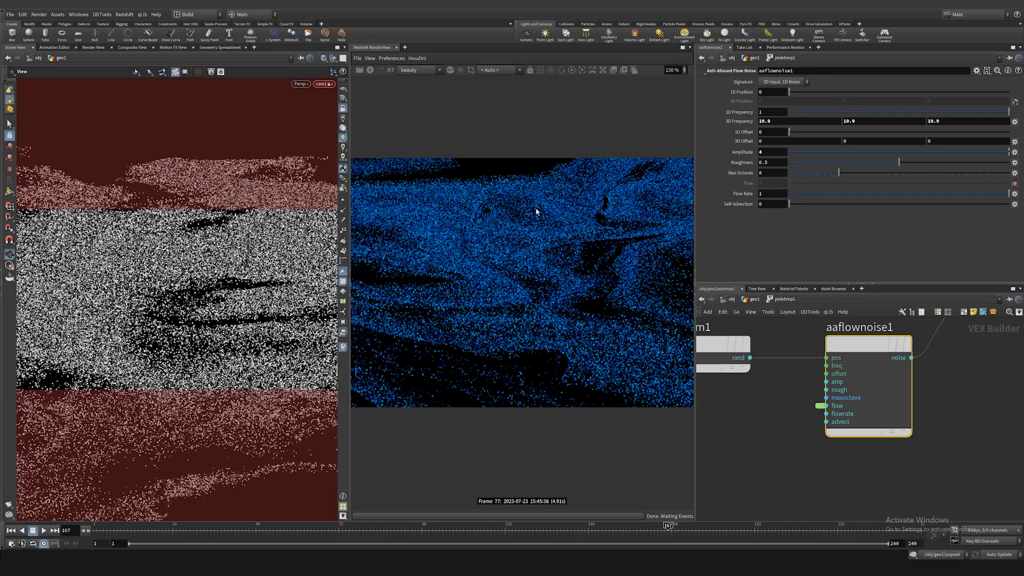
{"action": "left_click_drag", "start_coordinate": [900, 162], "coordinate": [955, 162]}
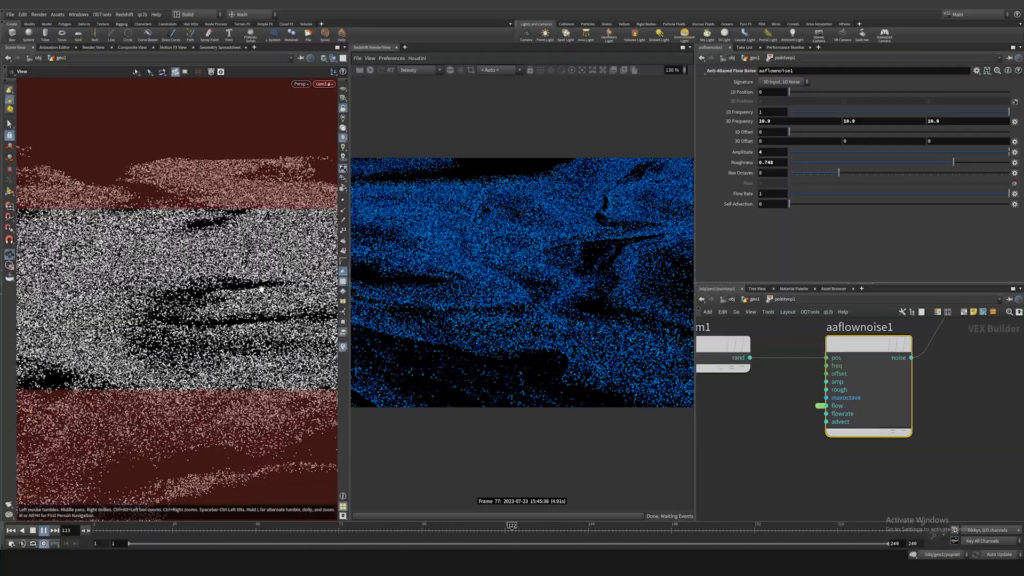
- Add a Multiply node above the flow noise and connect the global parameters' Cd output to its first input
{"action": "key", "text": "h"}
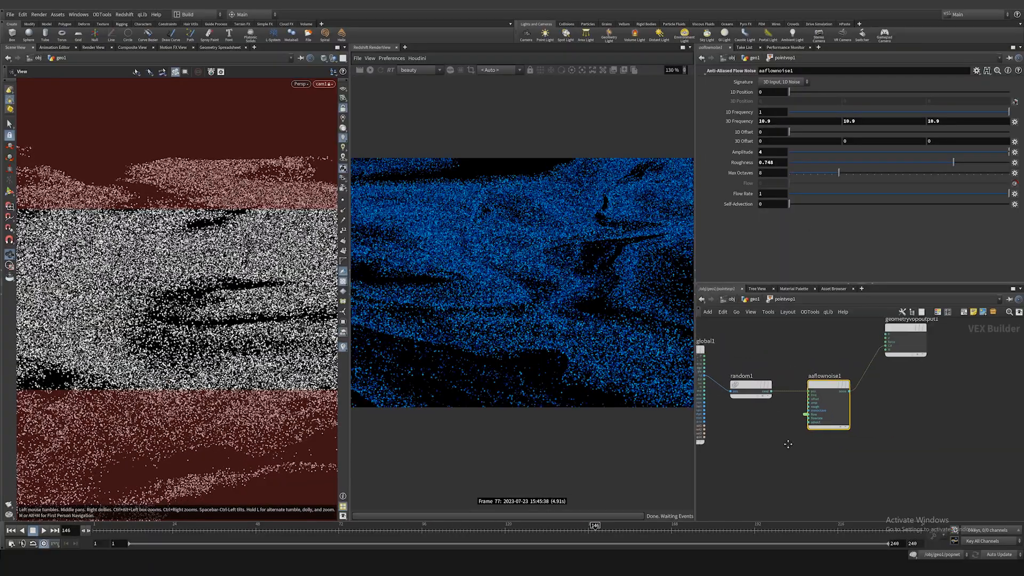
{"action": "key", "text": "Tab"}
{"action": "type", "text": "m"}
{"action": "key", "text": "Return"}
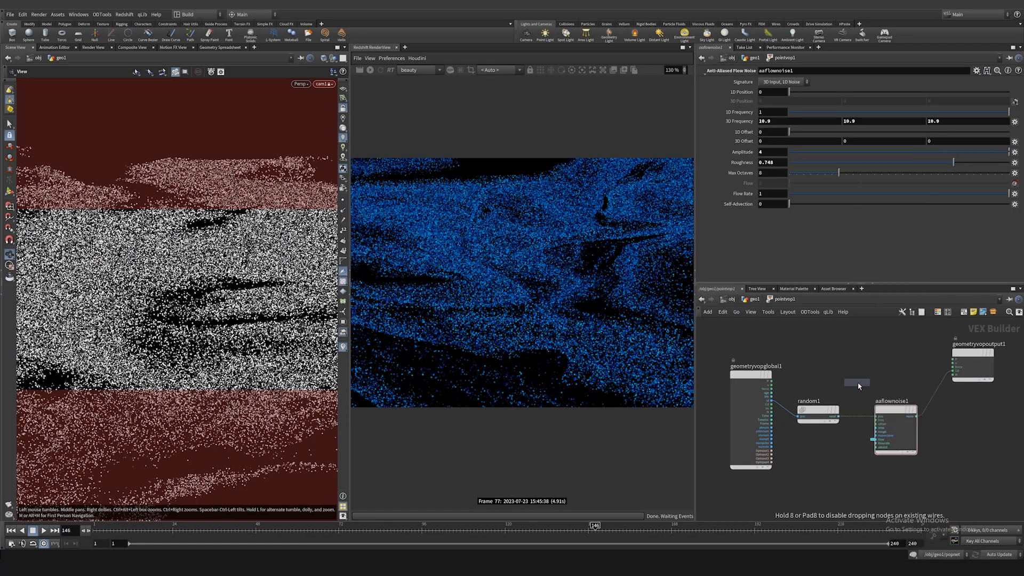
{"action": "left_click", "coordinate": [859, 383]}
{"action": "scroll", "coordinate": [785, 397], "scroll_direction": "up", "scroll_amount": 3}
{"action": "middle_click_drag", "start_coordinate": [774, 393], "coordinate": [757, 376]}
{"action": "left_click_drag", "start_coordinate": [745, 393], "coordinate": [904, 335]}
{"action": "scroll", "coordinate": [926, 385], "scroll_direction": "down", "scroll_amount": 2}
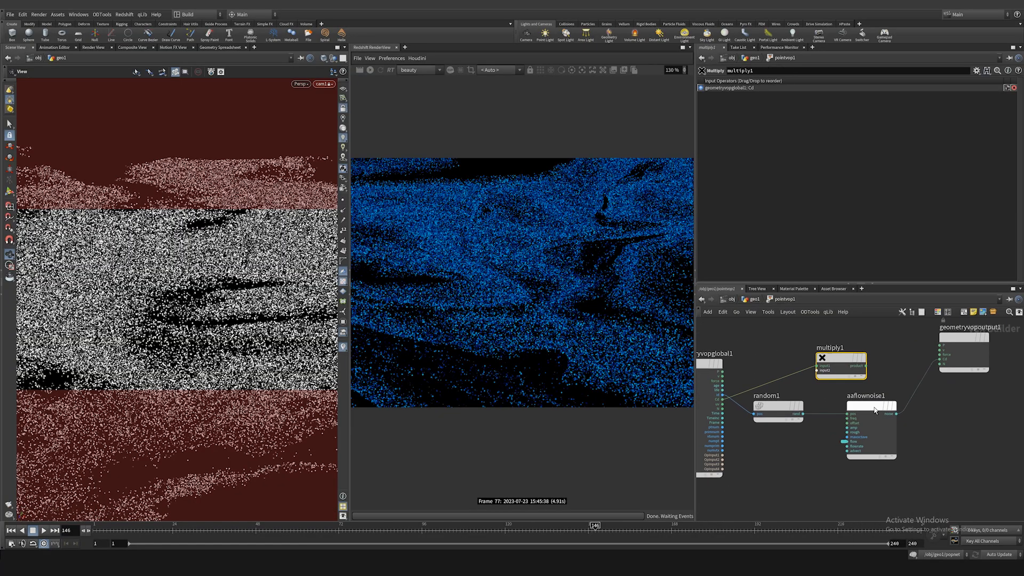
- Connect the flow noise to the Multiply's second input and its product to the output's Cd, check playback, and tidy the node layout
{"action": "left_click_drag", "start_coordinate": [825, 386], "coordinate": [876, 431]}
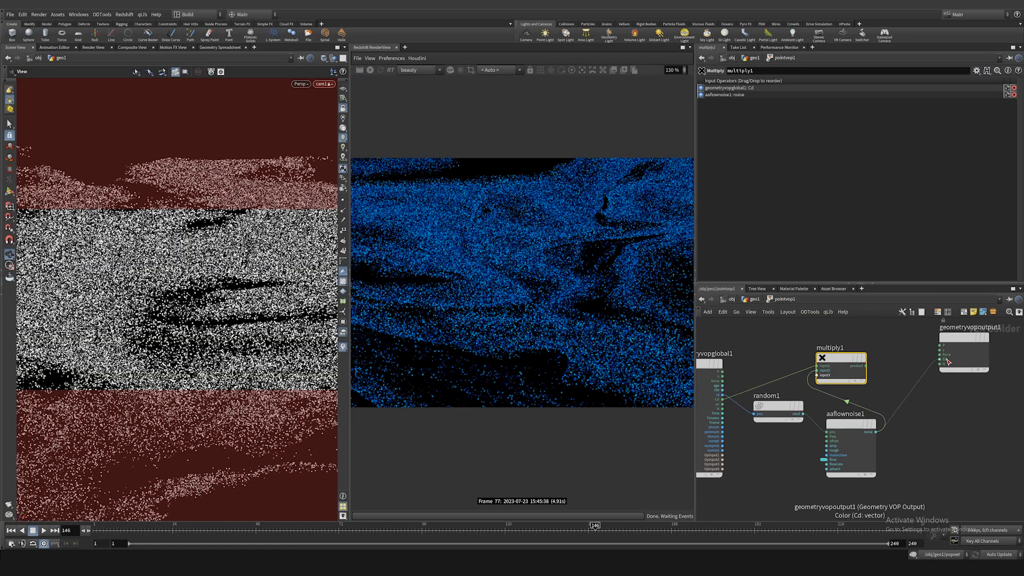
{"action": "left_click_drag", "start_coordinate": [940, 359], "coordinate": [867, 366]}
{"action": "key", "text": "Up"}
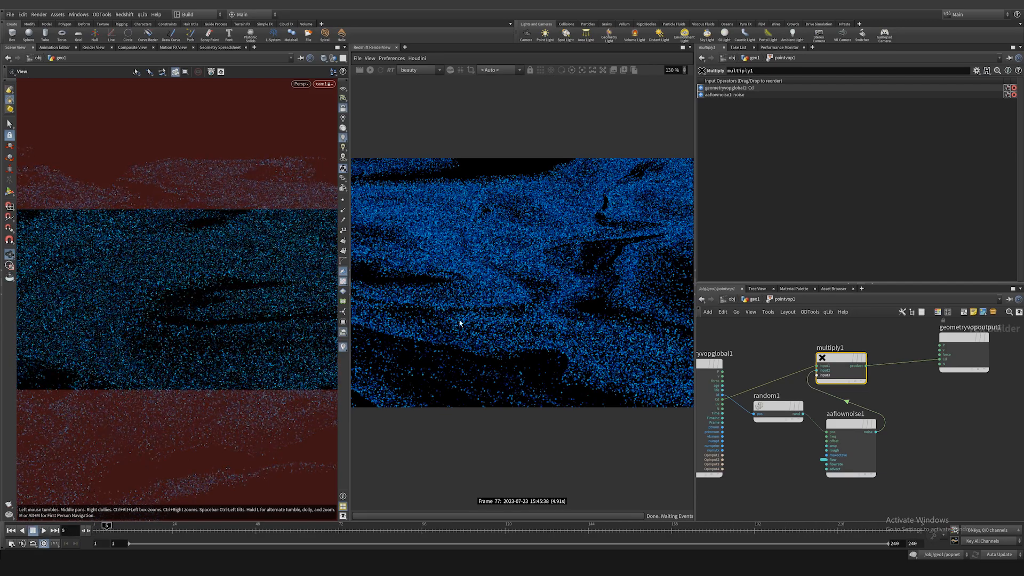
{"action": "key", "text": "h"}
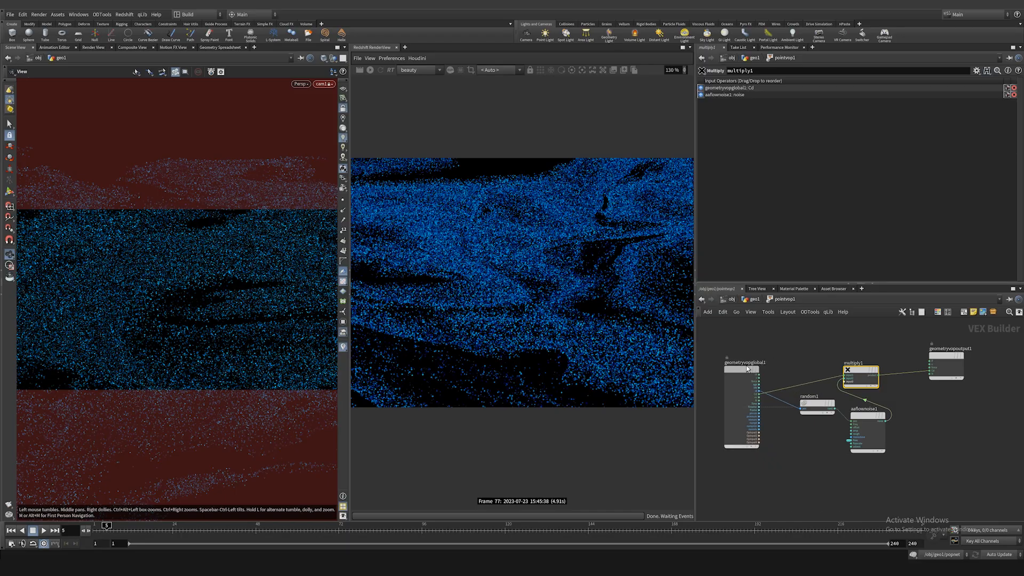
{"action": "left_click_drag", "start_coordinate": [861, 374], "coordinate": [925, 376]}
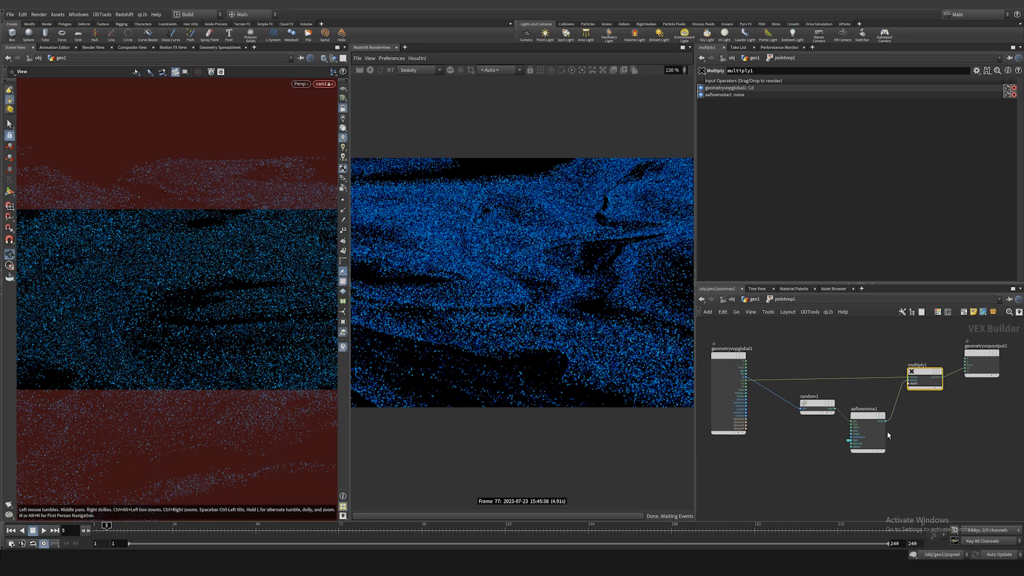
- Space out the random and flow noise nodes and insert a Fit Range node between the flow noise and the Multiply
{"action": "left_click_drag", "start_coordinate": [816, 404], "coordinate": [785, 416]}
{"action": "left_click_drag", "start_coordinate": [860, 419], "coordinate": [835, 420]}
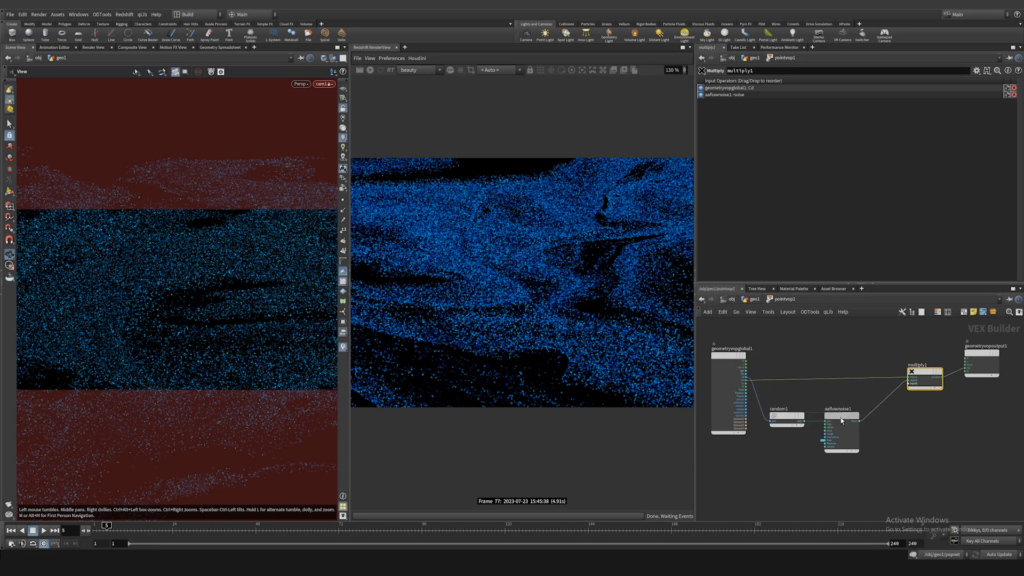
{"action": "key", "text": "Tab"}
{"action": "type", "text": "fit"}
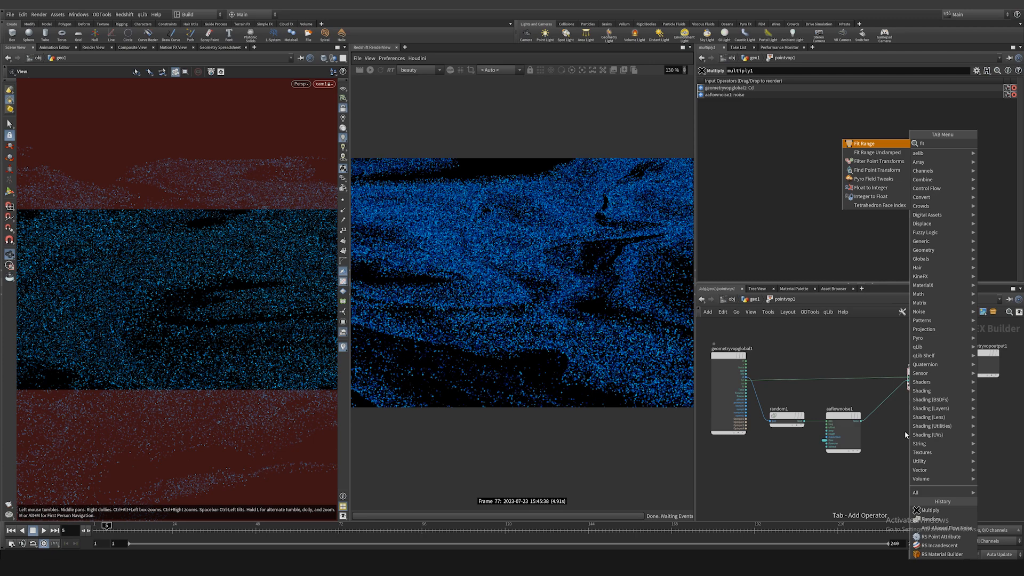
{"action": "left_click", "coordinate": [895, 152]}
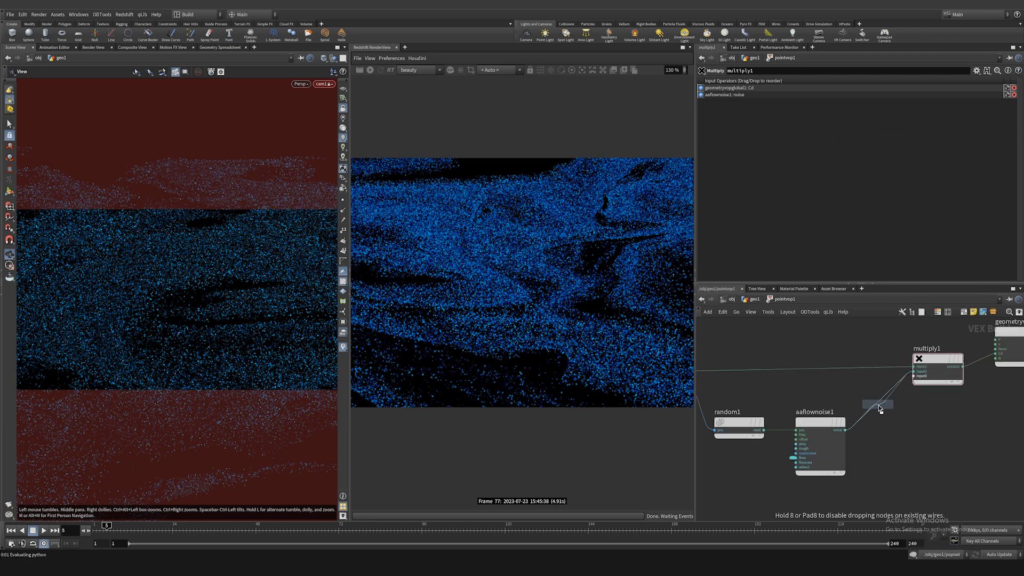
{"action": "left_click", "coordinate": [879, 405]}
- Play back the flicker through the Fit Range node and raise its Destination Min to 0.22
{"action": "key", "text": "Up"}
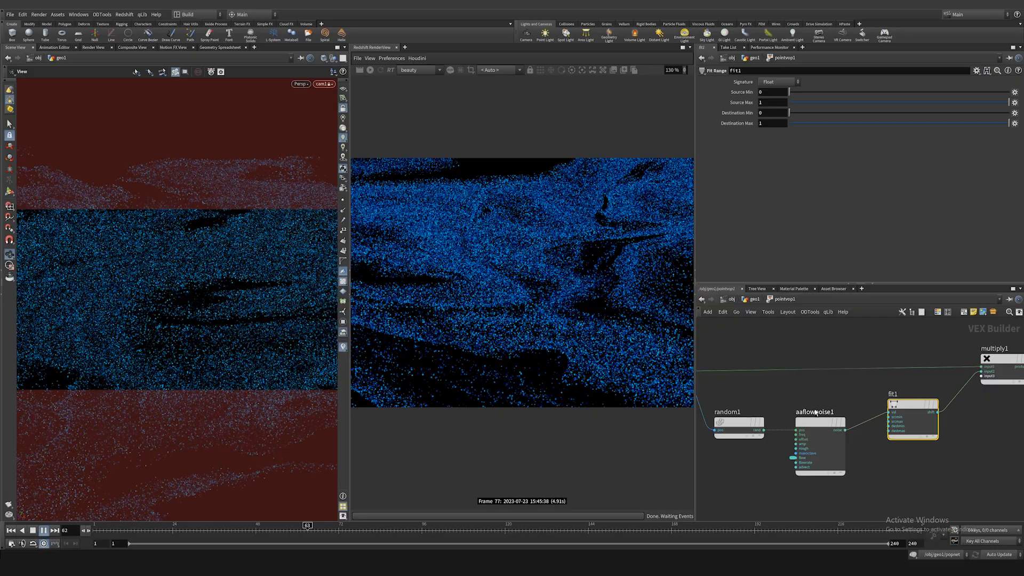
{"action": "key", "text": "Up"}
{"action": "key", "text": "Up"}
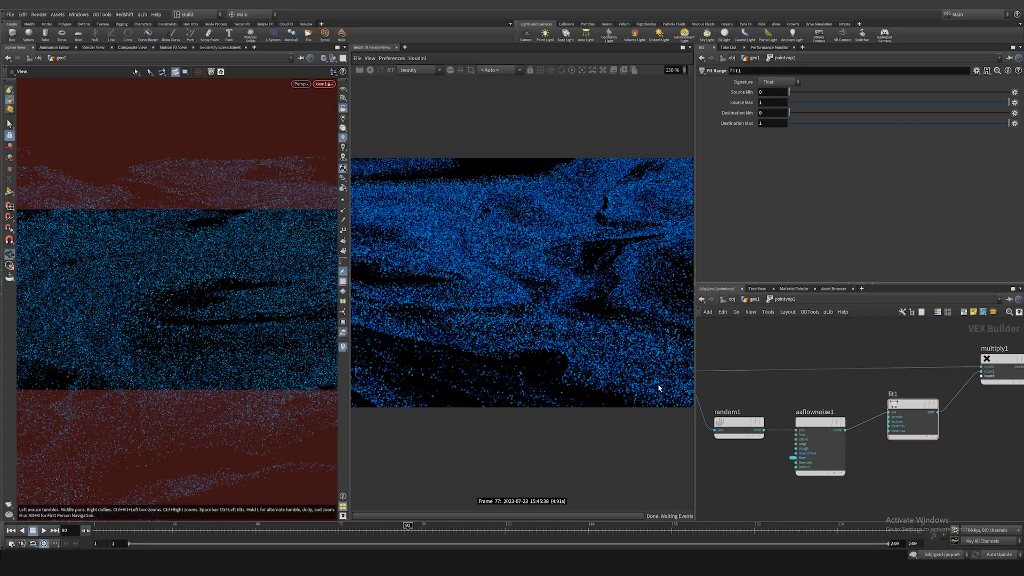
{"action": "mouse_move", "coordinate": [846, 114]}
{"action": "left_mouse_down"}
{"action": "mouse_move", "coordinate": [870, 120]}
{"action": "mouse_move", "coordinate": [838, 119]}
{"action": "left_mouse_up"}
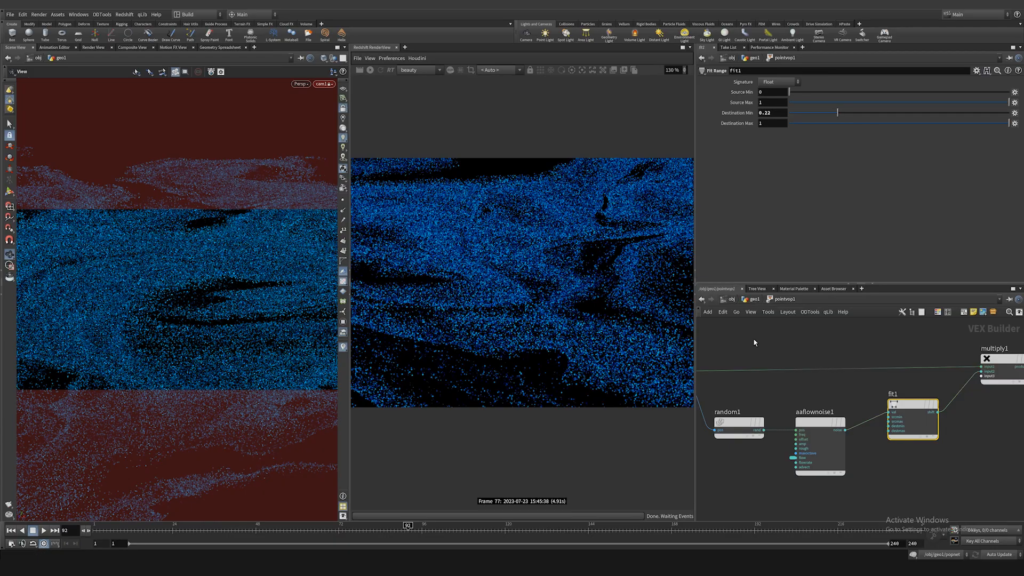
- Return to the geo1 network, bypass timeshift1, and run the Redshift render to inspect the particles up close
{"action": "left_click", "coordinate": [755, 300]}
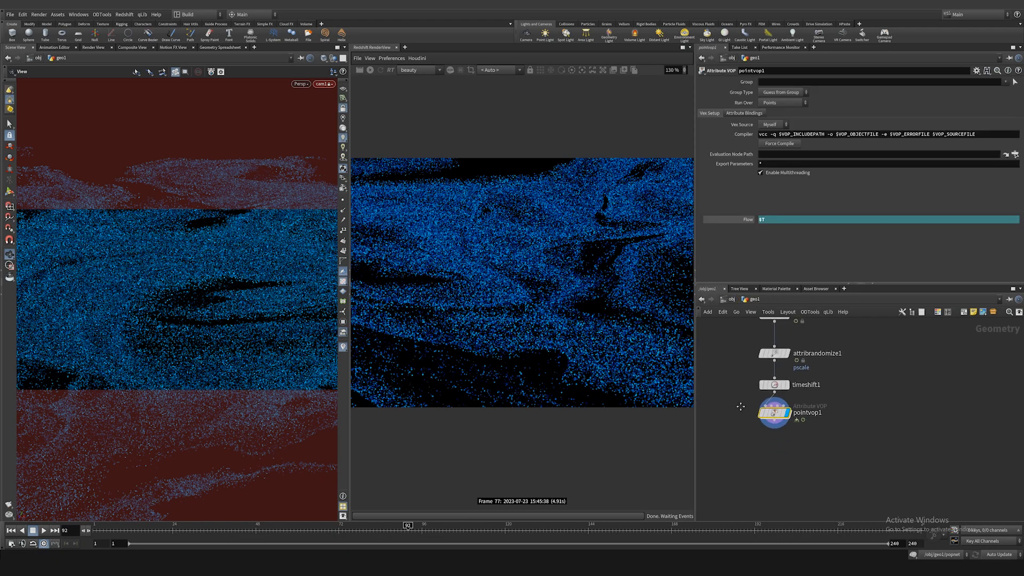
{"action": "left_click", "coordinate": [769, 377]}
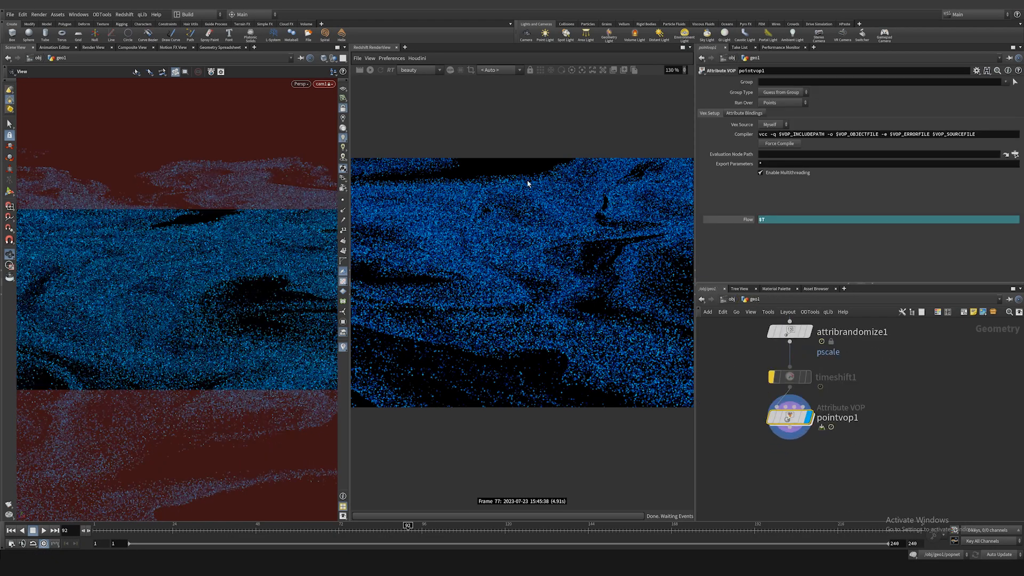
{"action": "left_click", "coordinate": [370, 70]}
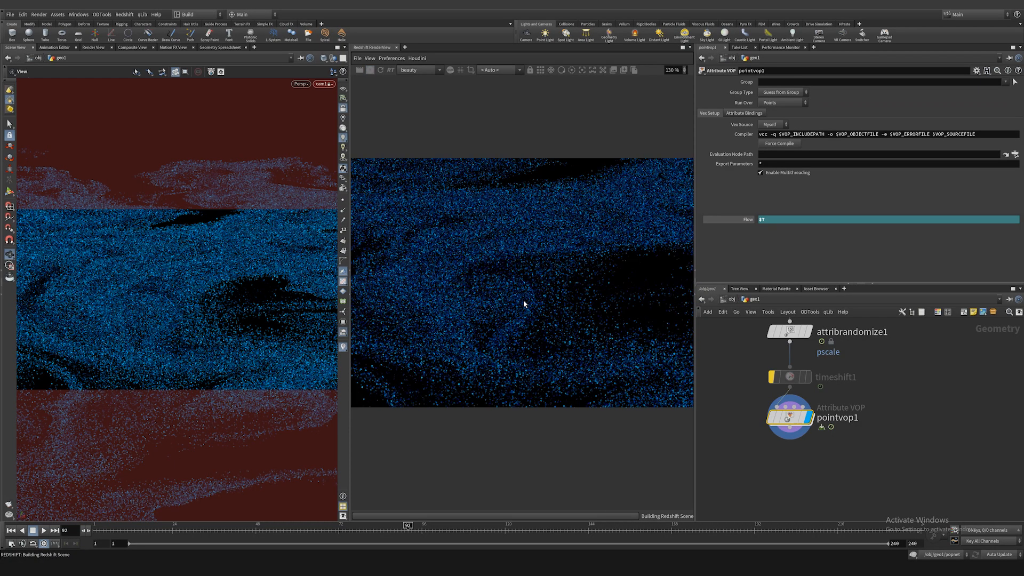
{"action": "scroll", "coordinate": [507, 277], "scroll_direction": "up", "scroll_amount": 3}
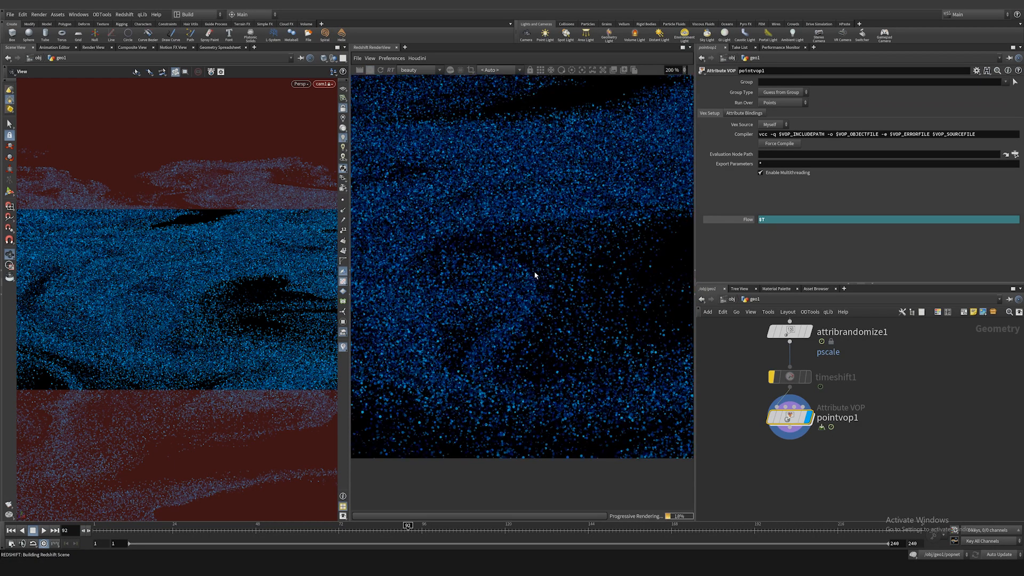
{"action": "scroll", "coordinate": [546, 341], "scroll_direction": "up", "scroll_amount": 2}
{"action": "scroll", "coordinate": [523, 298], "scroll_direction": "down", "scroll_amount": 3}
{"action": "scroll", "coordinate": [523, 300], "scroll_direction": "down", "scroll_amount": 2}
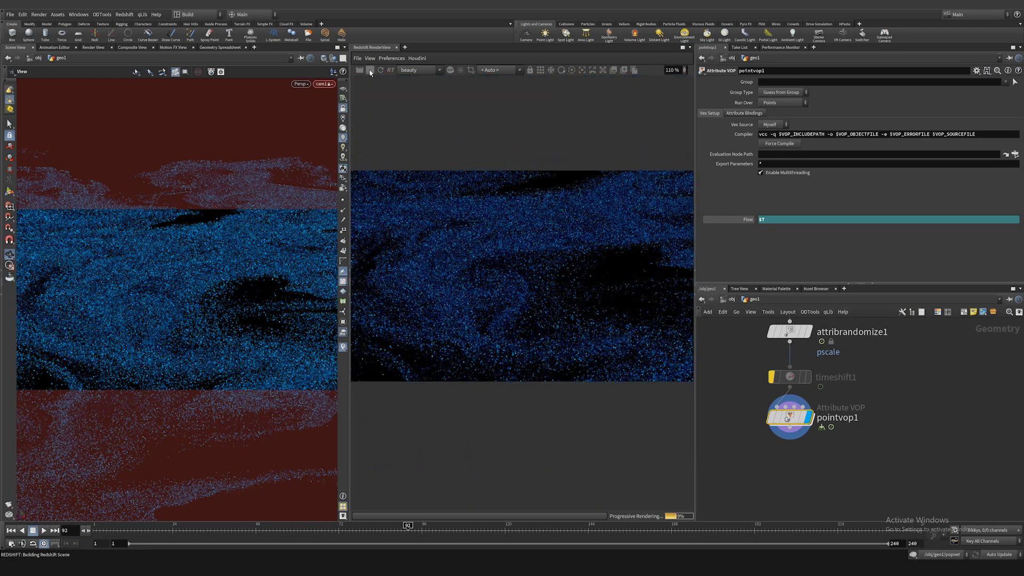
- Add an Attribute Wrangle connected below pointvop1, display it, and start editing its VEXpression
{"action": "middle_click_drag", "start_coordinate": [773, 468], "coordinate": [771, 427]}
{"action": "scroll", "coordinate": [770, 427], "scroll_direction": "up", "scroll_amount": 2}
{"action": "key", "text": "Tab"}
{"action": "type", "text": "aw"}
{"action": "key", "text": "Return"}
{"action": "left_click", "coordinate": [818, 421]}
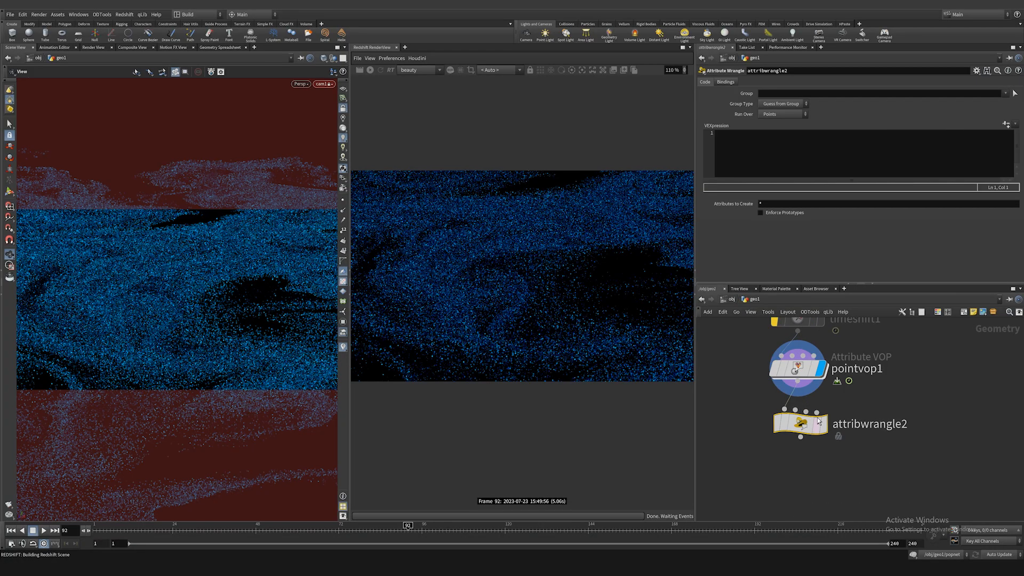
{"action": "left_click", "coordinate": [819, 421]}
{"action": "left_click", "coordinate": [774, 163]}
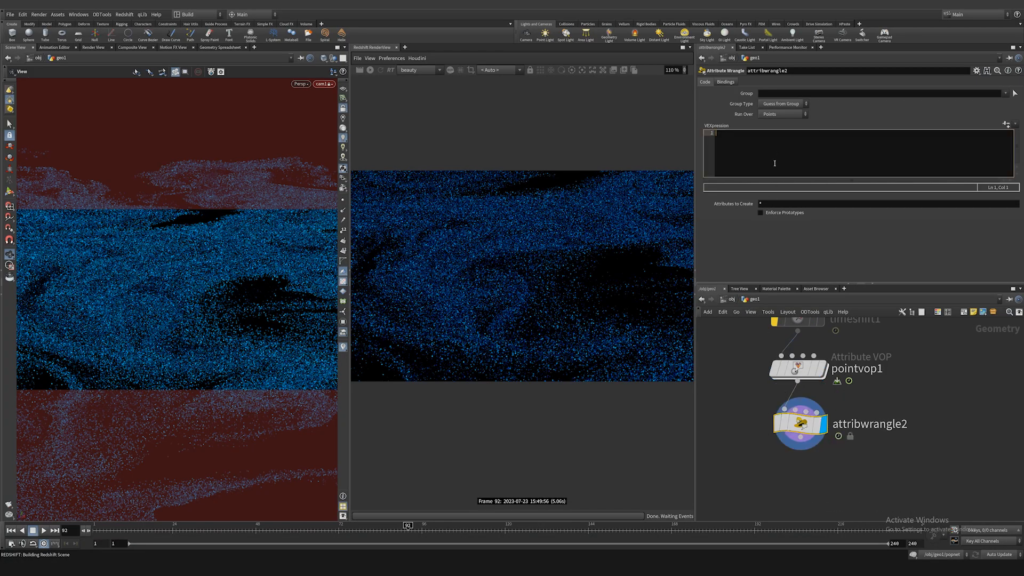
{"action": "type", "text": "v@"}
{"action": "type", "text": "@"}
{"action": "key", "text": "BackSpace"}
{"action": "key", "text": "BackSpace"}
{"action": "type", "text": "pow("}
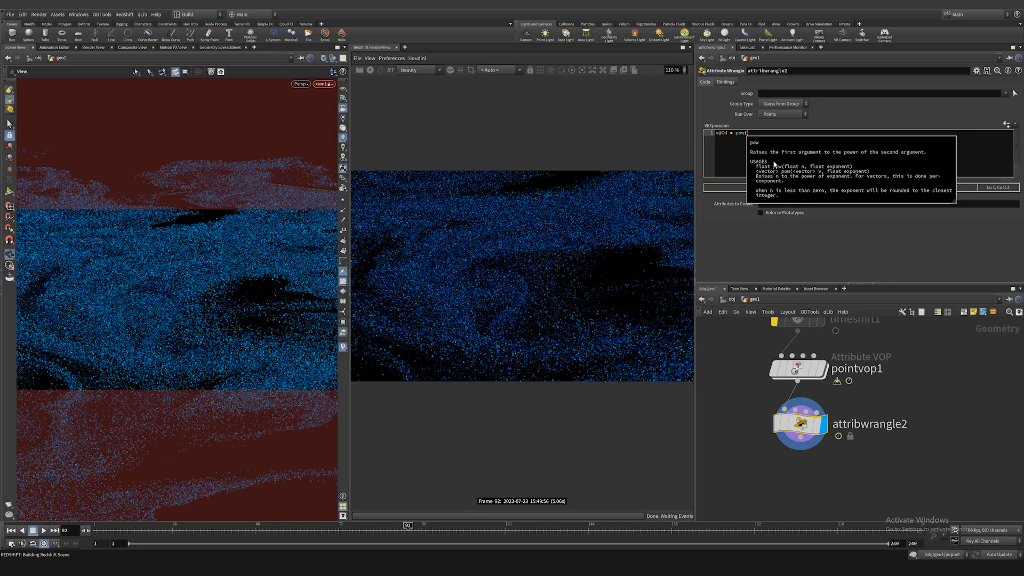
{"action": "type", "text": "@Cd, 1.5"}
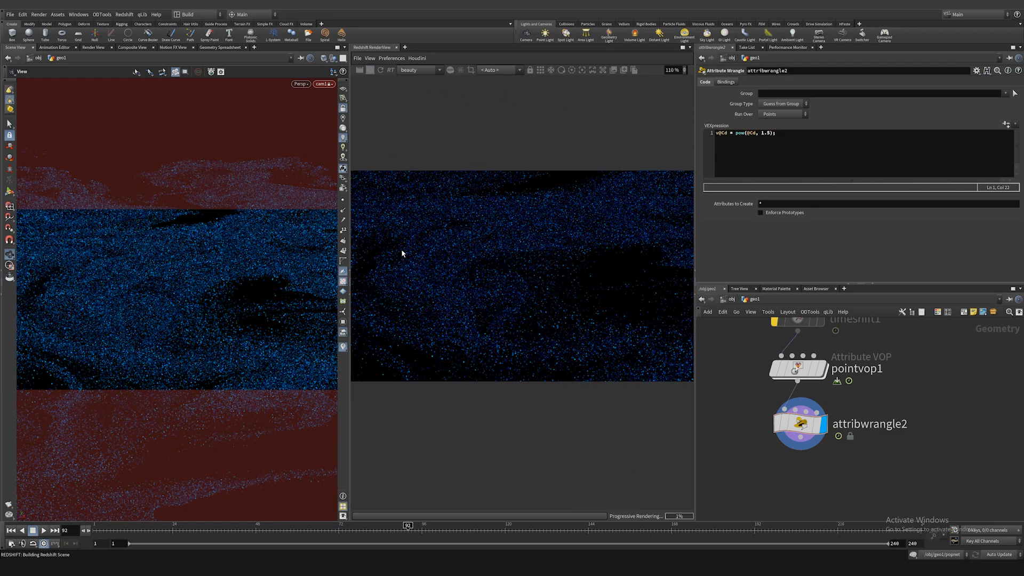
{"action": "type", "text": "*"}
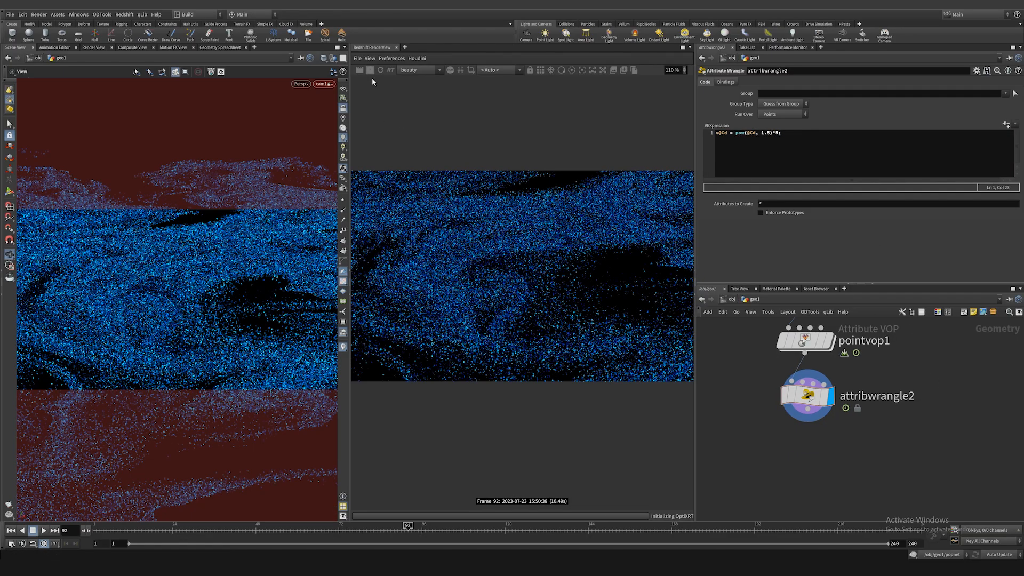
{"action": "scroll", "coordinate": [517, 298], "scroll_direction": "down", "scroll_amount": 2}
{"action": "middle_click_drag", "start_coordinate": [516, 297], "coordinate": [487, 286]}
{"action": "scroll", "coordinate": [563, 292], "scroll_direction": "up", "scroll_amount": 1}
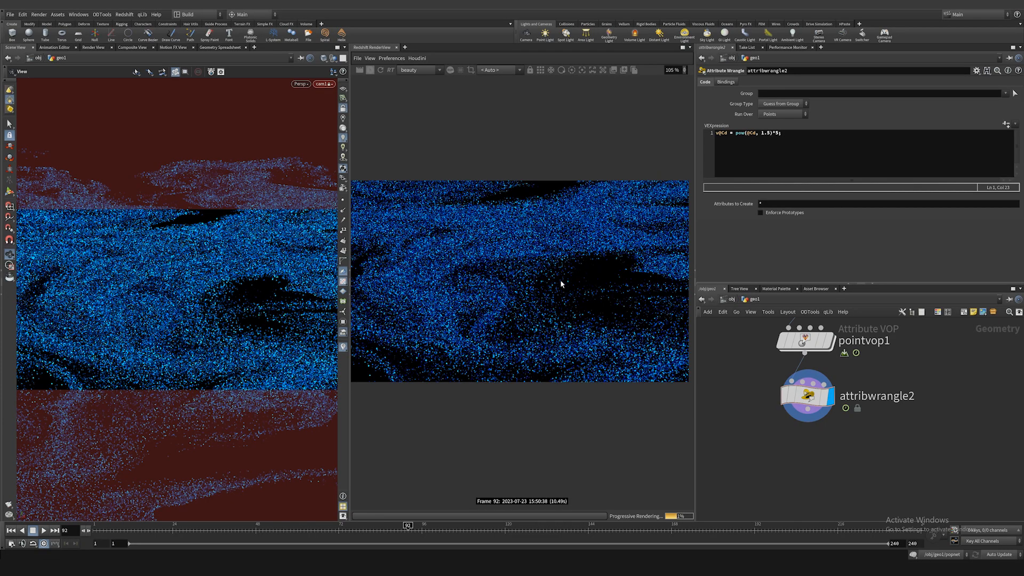
{"action": "scroll", "coordinate": [478, 263], "scroll_direction": "down", "scroll_amount": 1}
{"action": "scroll", "coordinate": [481, 264], "scroll_direction": "up", "scroll_amount": 4}
{"action": "scroll", "coordinate": [520, 258], "scroll_direction": "down", "scroll_amount": 3}
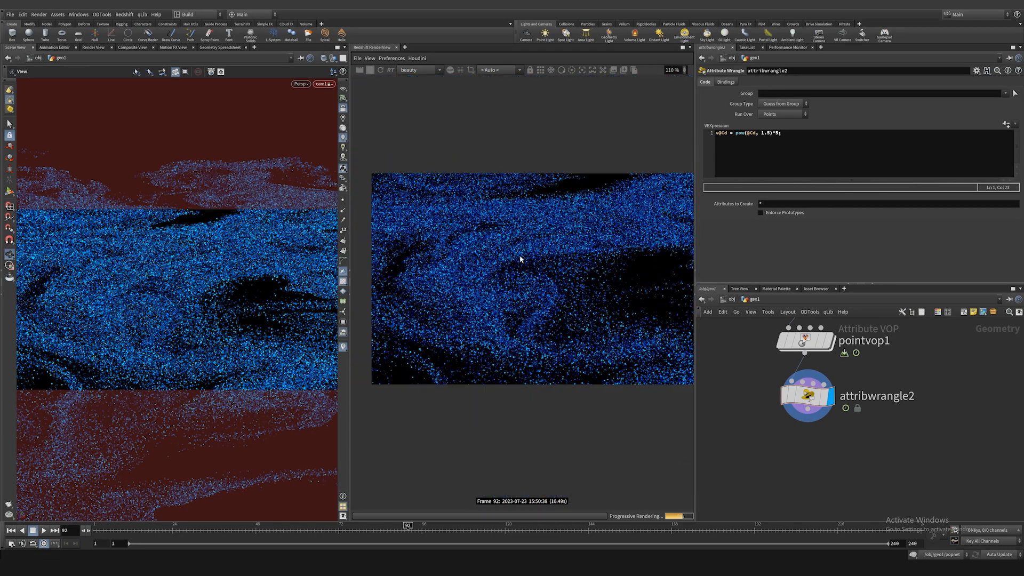
{"action": "middle_click_drag", "start_coordinate": [520, 259], "coordinate": [507, 290]}
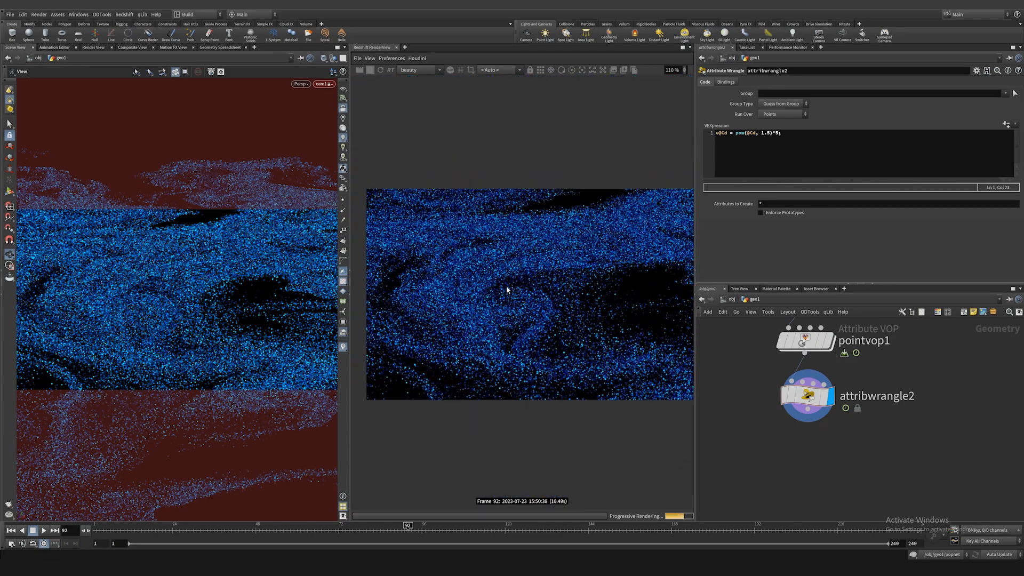
- Store render snapshots with attribwrangle2 bypassed and re-enabled, and compare the particle brightness
{"action": "left_click", "coordinate": [786, 395]}
{"action": "left_click", "coordinate": [623, 70]}
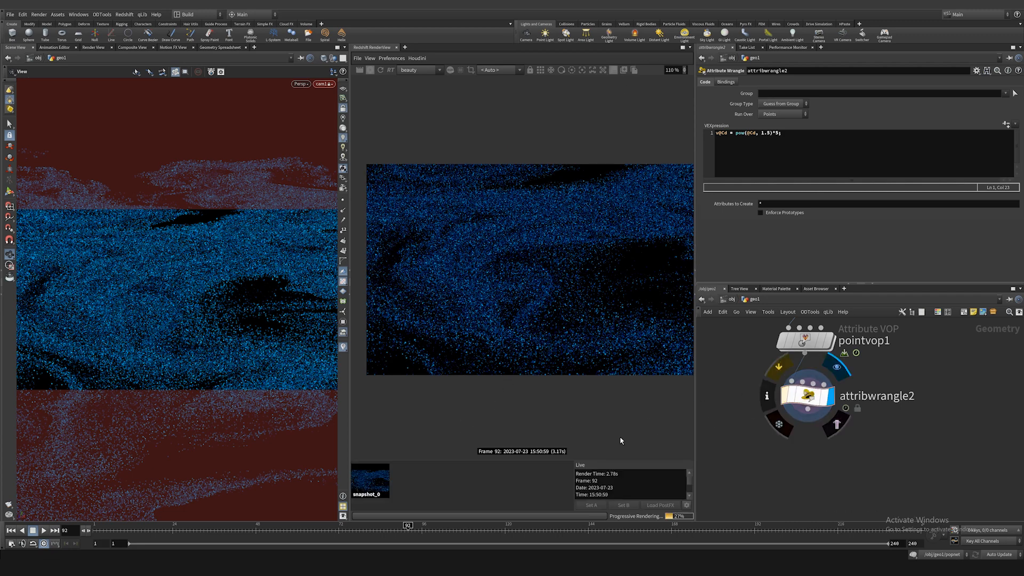
{"action": "left_click", "coordinate": [786, 396]}
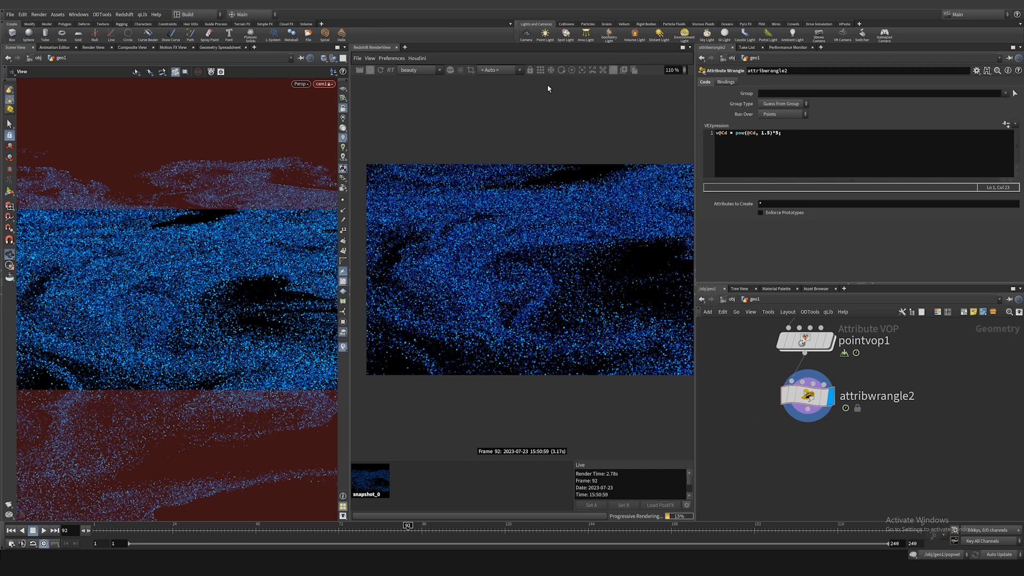
{"action": "left_click", "coordinate": [624, 70]}
{"action": "scroll", "coordinate": [530, 256], "scroll_direction": "down", "scroll_amount": 2}
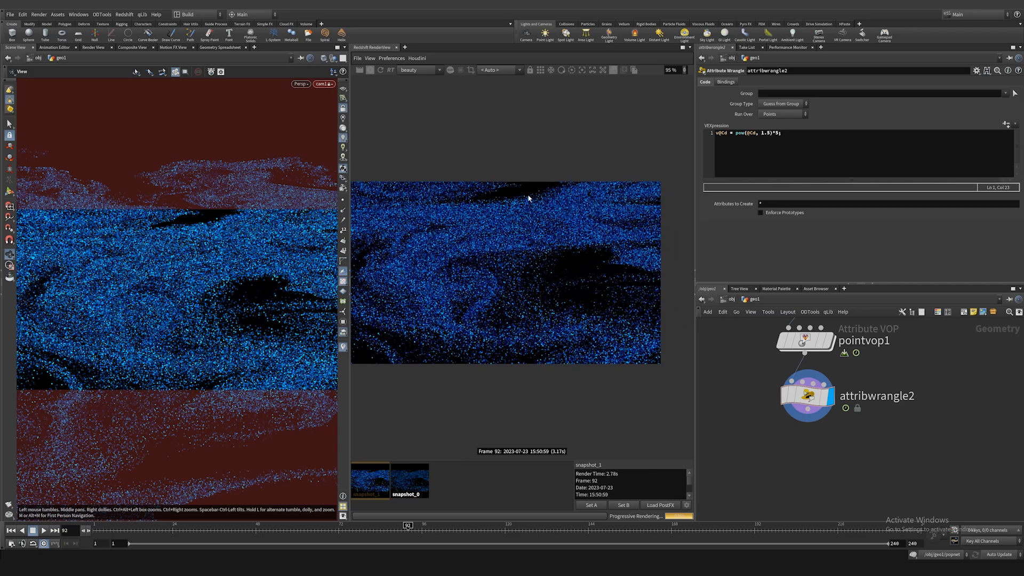
{"action": "middle_click_drag", "start_coordinate": [459, 340], "coordinate": [493, 319]}
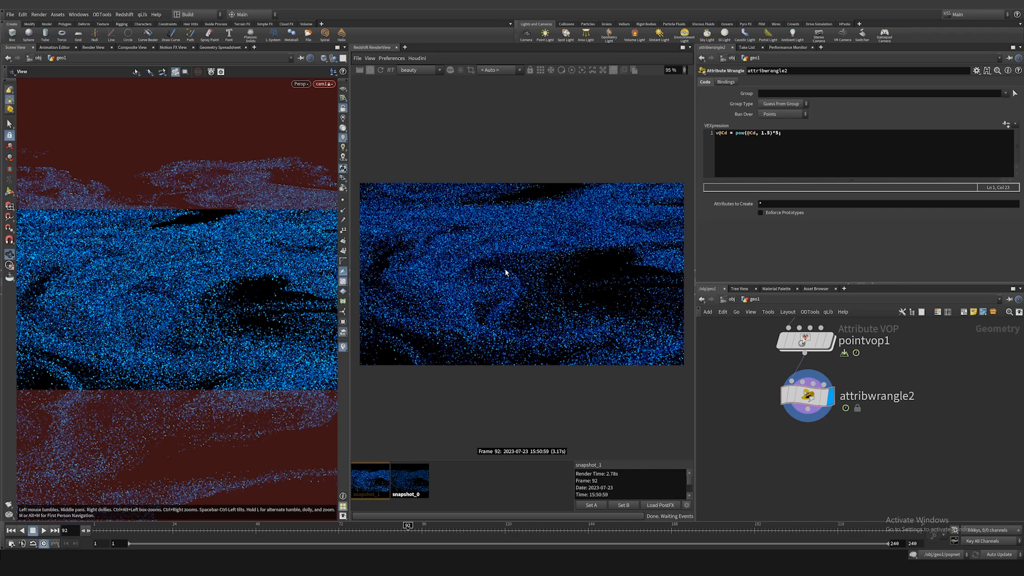
{"action": "scroll", "coordinate": [542, 218], "scroll_direction": "up", "scroll_amount": 2}
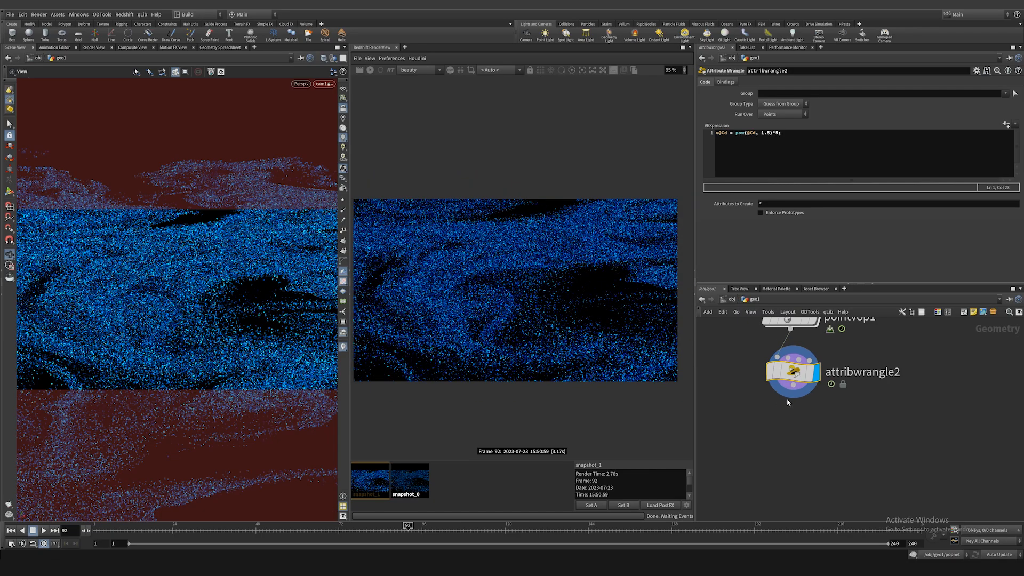
{"action": "left_click_drag", "start_coordinate": [789, 386], "coordinate": [794, 427]}
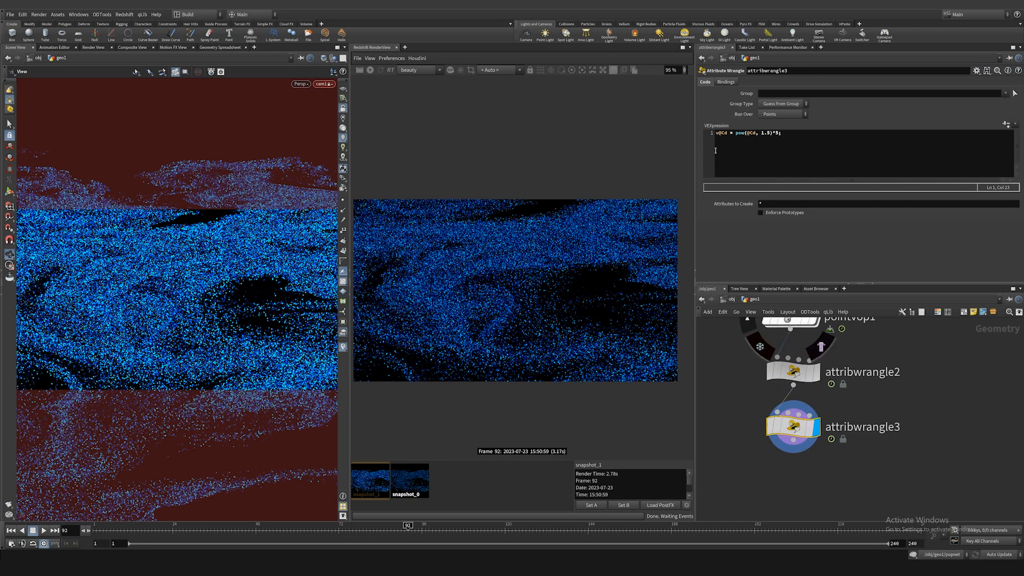
{"action": "left_click", "coordinate": [717, 133]}
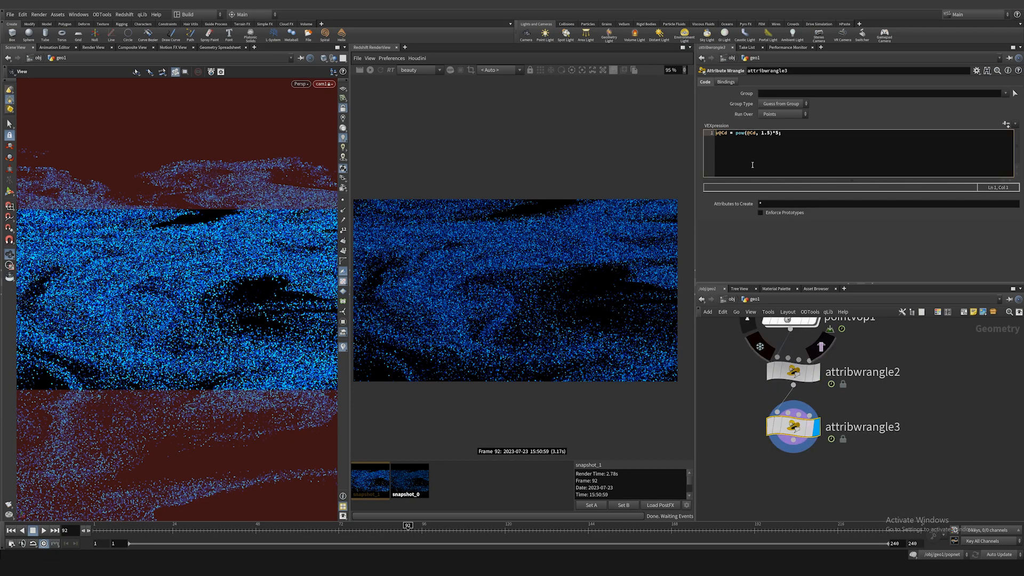
{"action": "key", "text": "Return"}
{"action": "key", "text": "Up"}
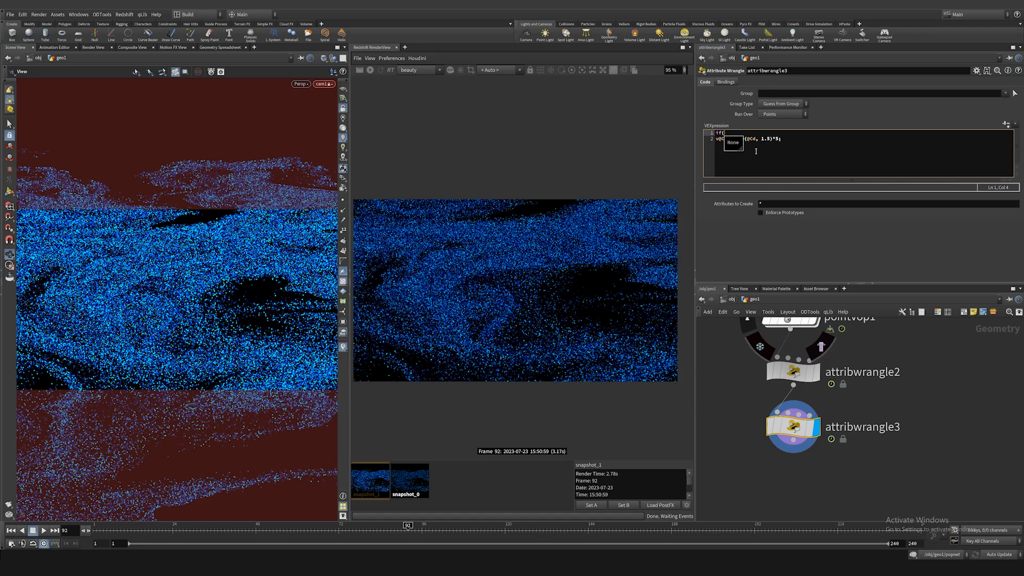
{"action": "type", "text": "rand(@id*83463) < ch("}
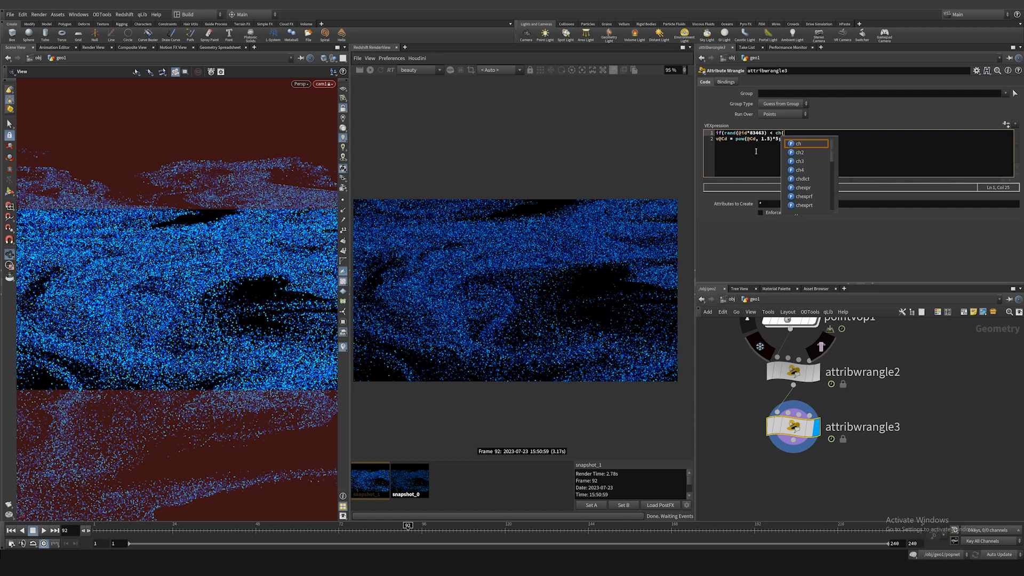
{"action": "type", "text": "\""}
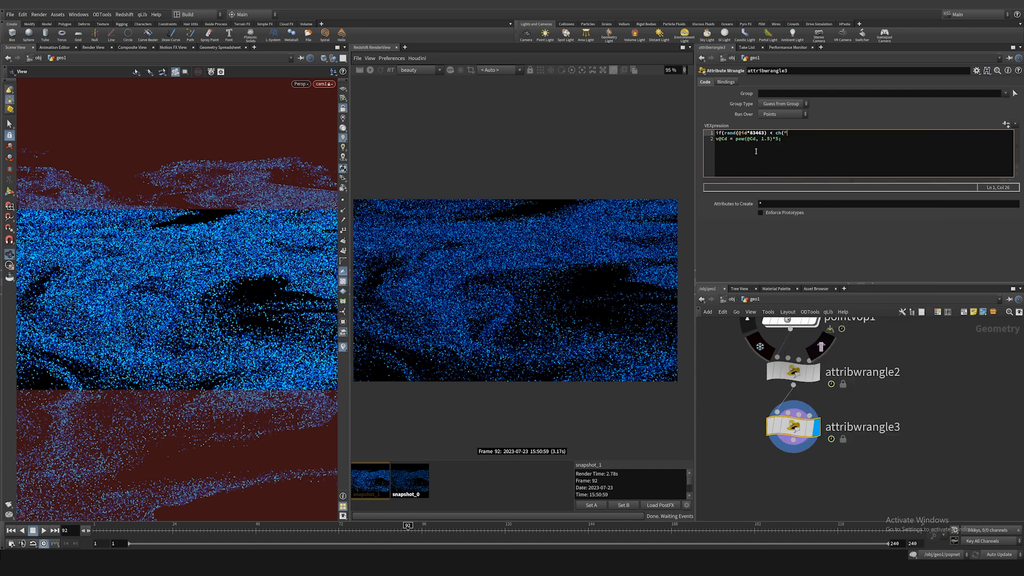
{"action": "type", "text": "threshold\""}
- Create the Threshold parameter from the wrangle code, set it to 0.309, and restart the render
{"action": "left_click", "coordinate": [1006, 124]}
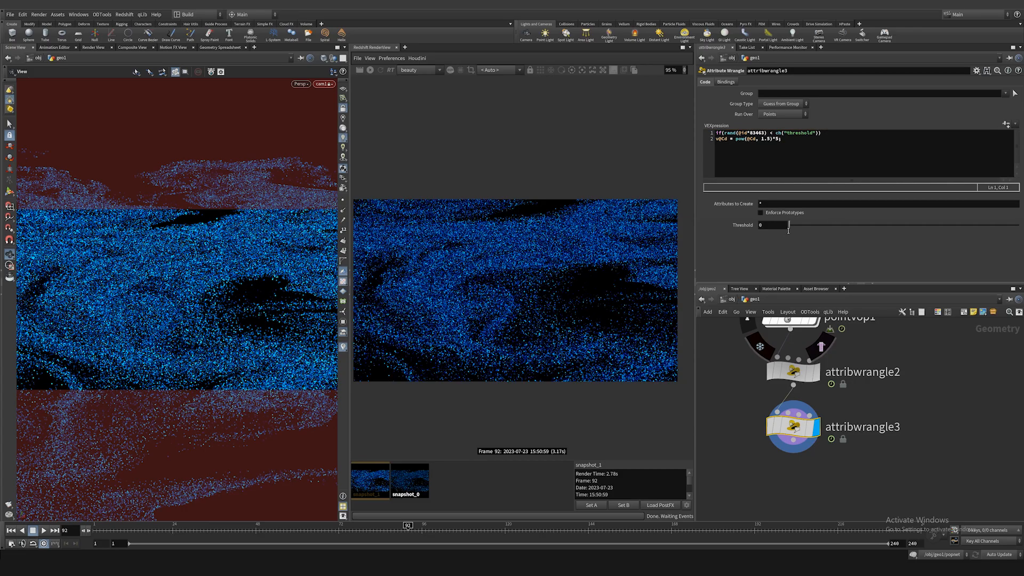
{"action": "left_click_drag", "start_coordinate": [788, 229], "coordinate": [852, 227]}
{"action": "left_click", "coordinate": [362, 68]}
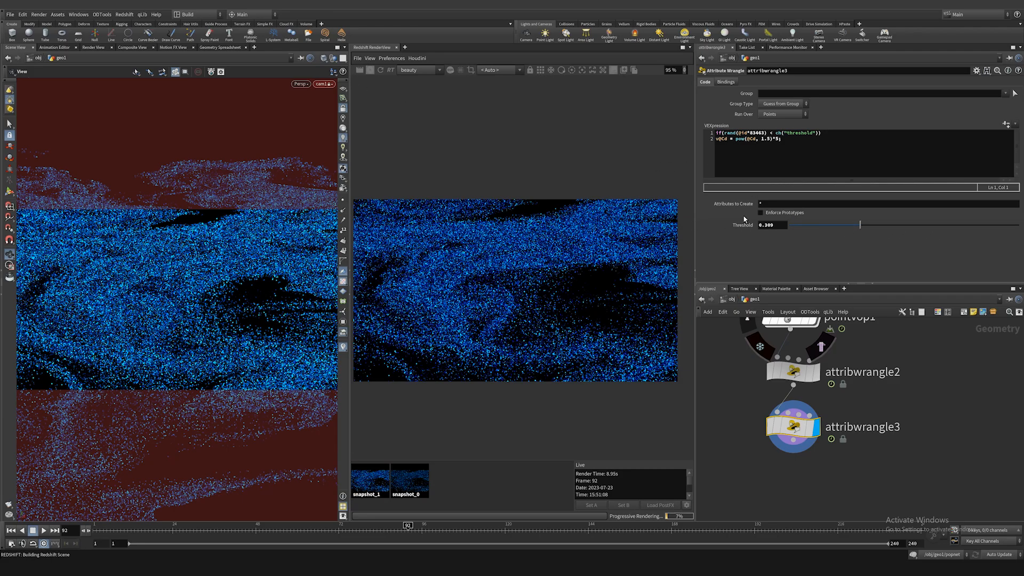
- Change attribwrangle3's color multiplier to 15 and its pow exponent to 2.5, and inspect the render
{"action": "left_click", "coordinate": [777, 139]}
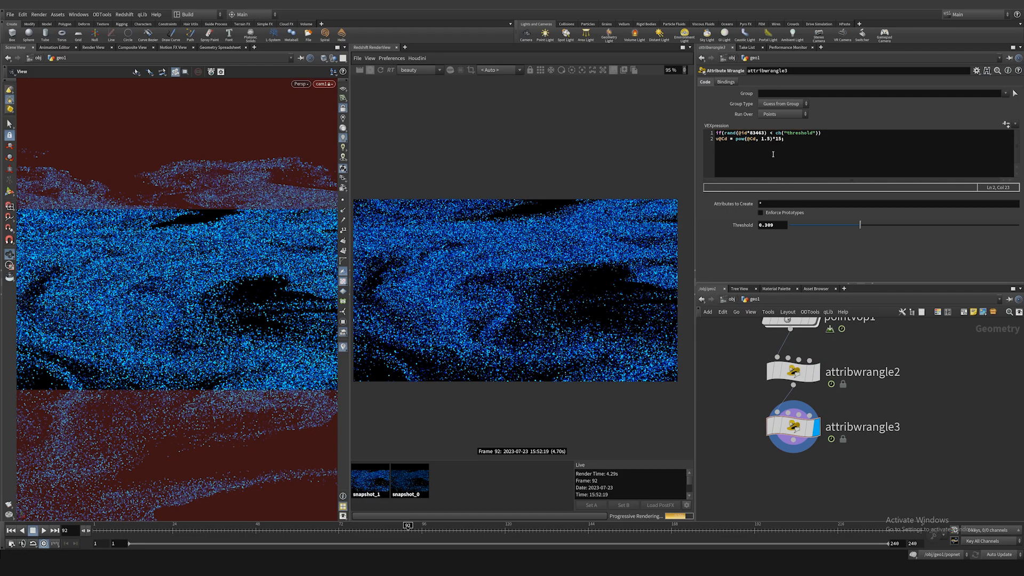
{"action": "left_click", "coordinate": [761, 139]}
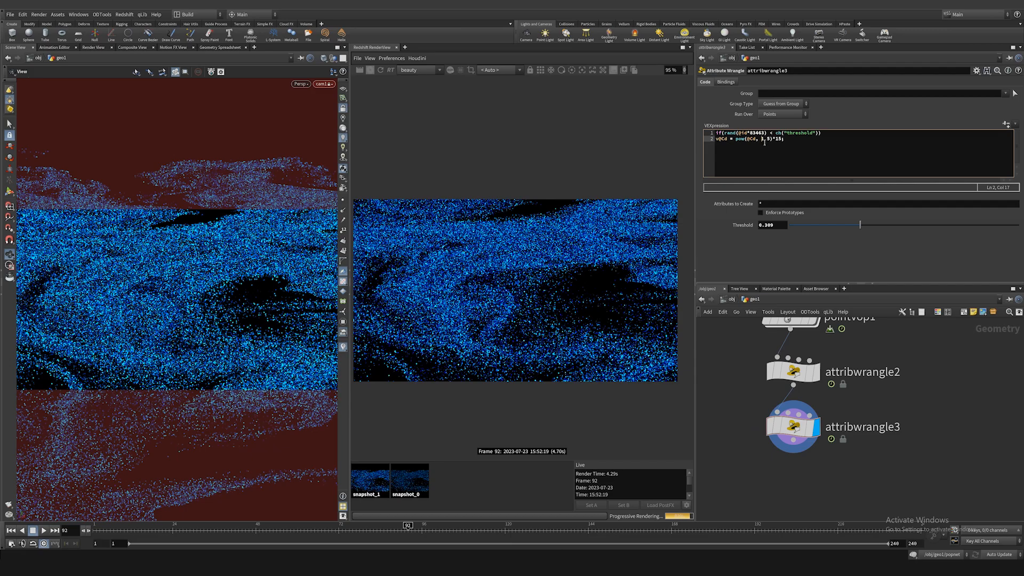
{"action": "key", "text": "Delete"}
{"action": "type", "text": "2"}
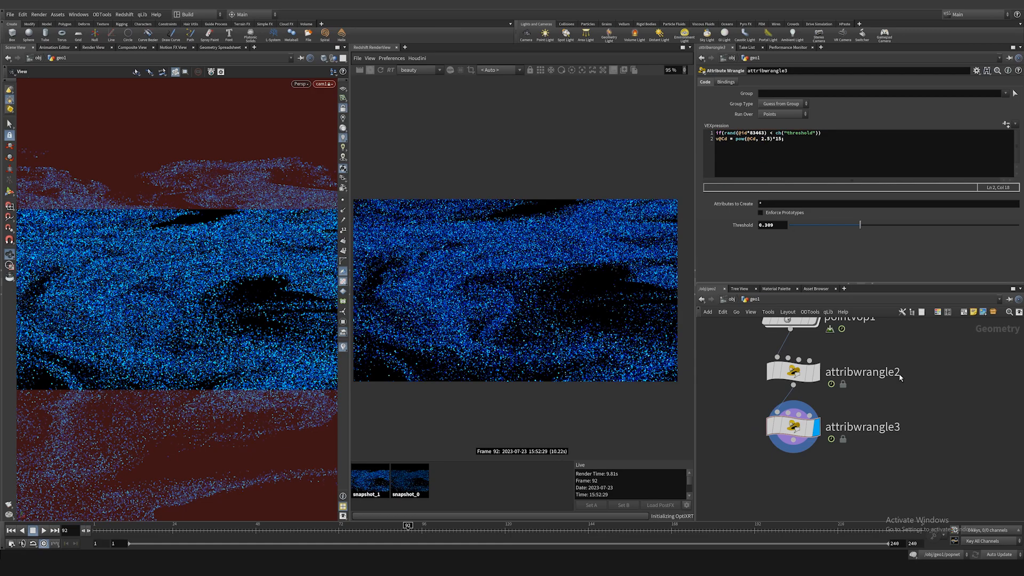
{"action": "scroll", "coordinate": [516, 282], "scroll_direction": "up", "scroll_amount": 3}
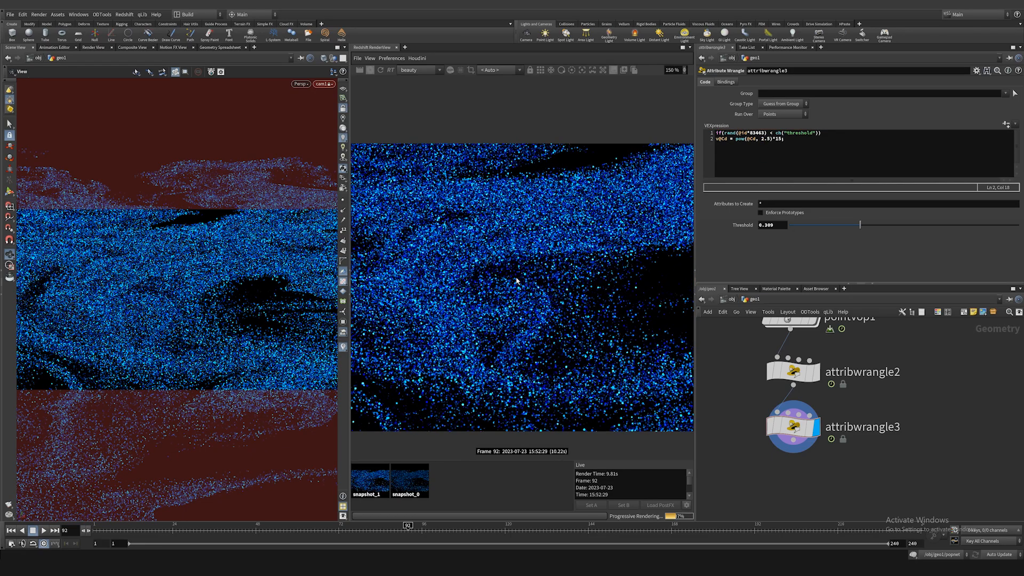
- Tune attribwrangle3's Threshold from 0.188 up to 0.263 while checking the render against the stored snapshot
{"action": "left_click", "coordinate": [833, 229]}
{"action": "left_click_drag", "start_coordinate": [834, 228], "coordinate": [833, 228]}
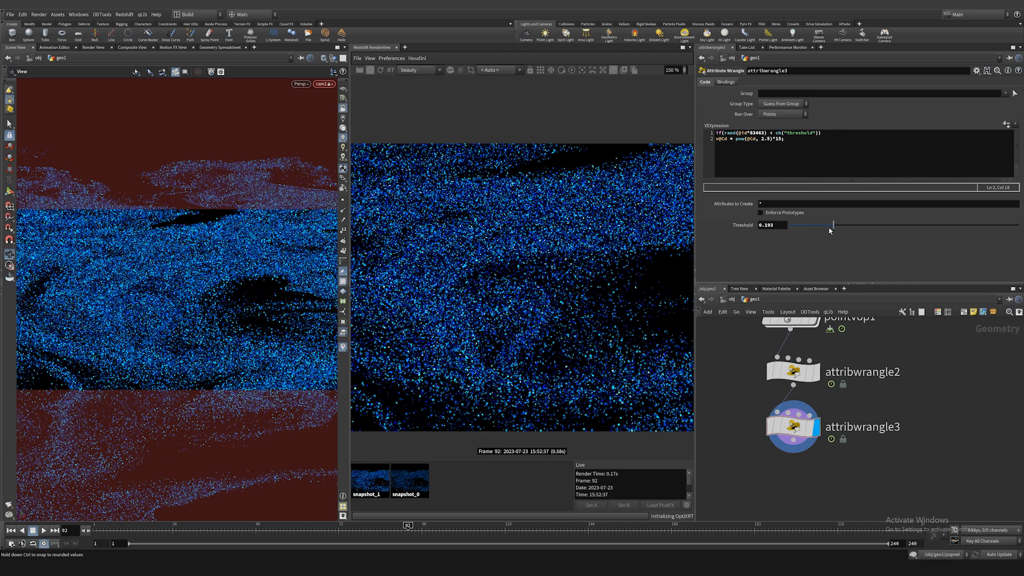
{"action": "scroll", "coordinate": [497, 299], "scroll_direction": "down", "scroll_amount": 2}
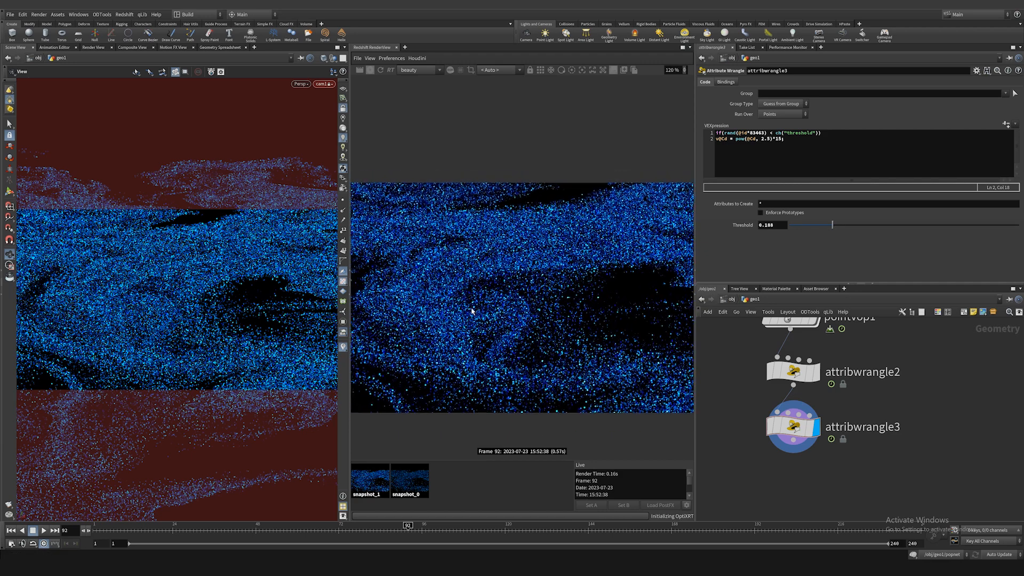
{"action": "left_click", "coordinate": [379, 483]}
{"action": "left_click", "coordinate": [378, 485]}
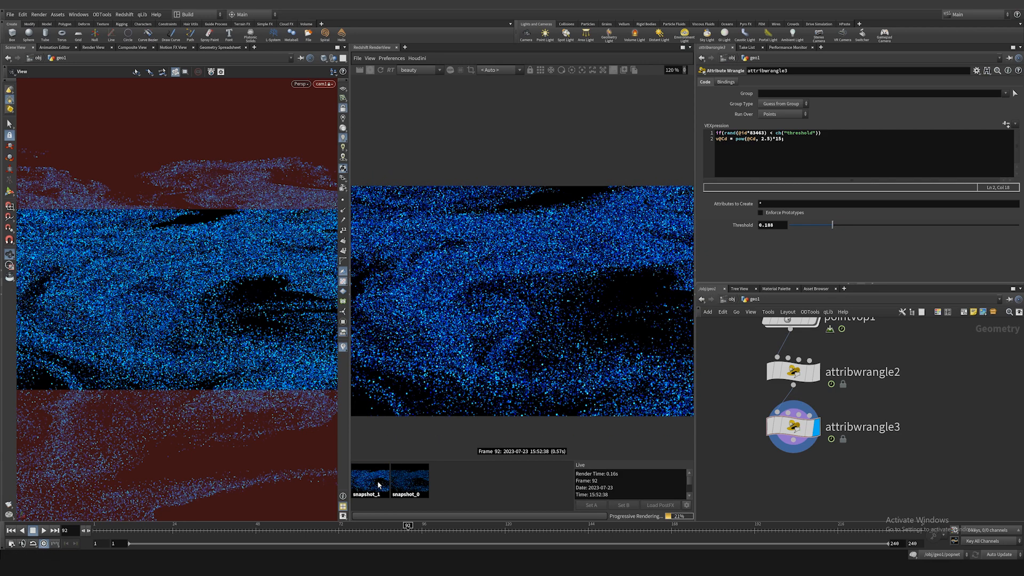
{"action": "left_click", "coordinate": [482, 490]}
{"action": "scroll", "coordinate": [549, 270], "scroll_direction": "down", "scroll_amount": 1}
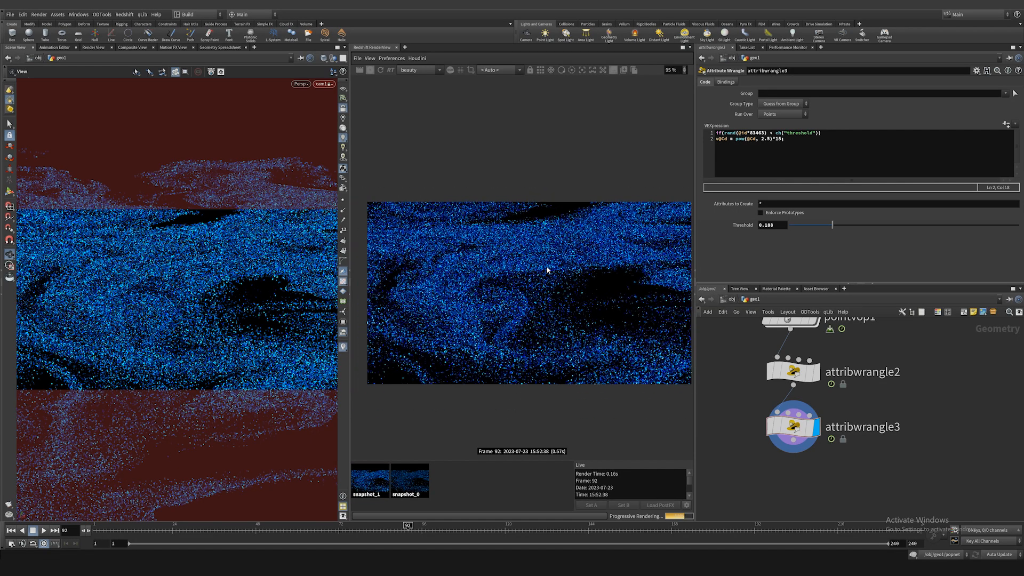
{"action": "scroll", "coordinate": [571, 232], "scroll_direction": "up", "scroll_amount": 1}
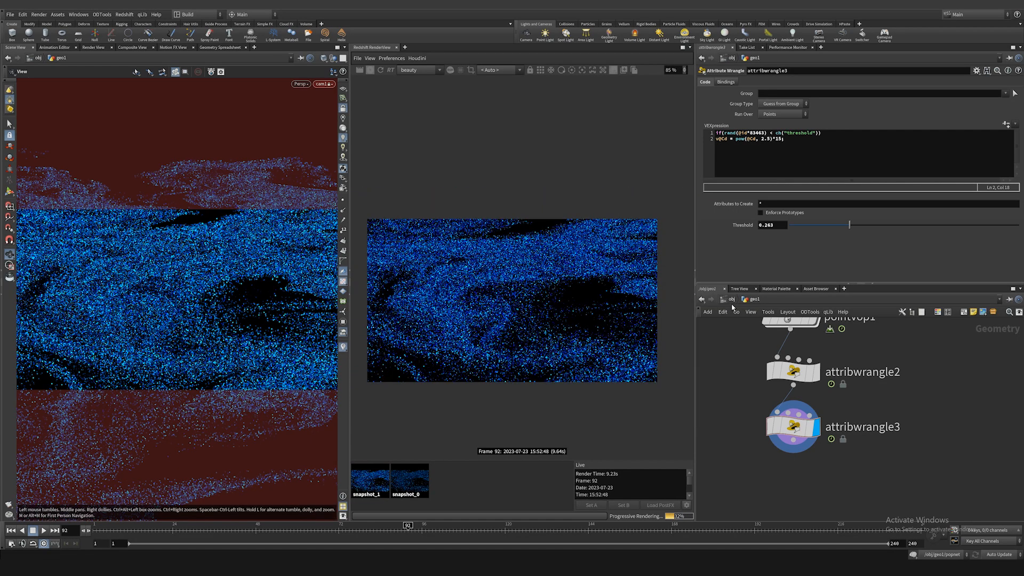
- Return to object level and reframe cam1 to a low, close angle looking across the particle surface
{"action": "left_click", "coordinate": [732, 302]}
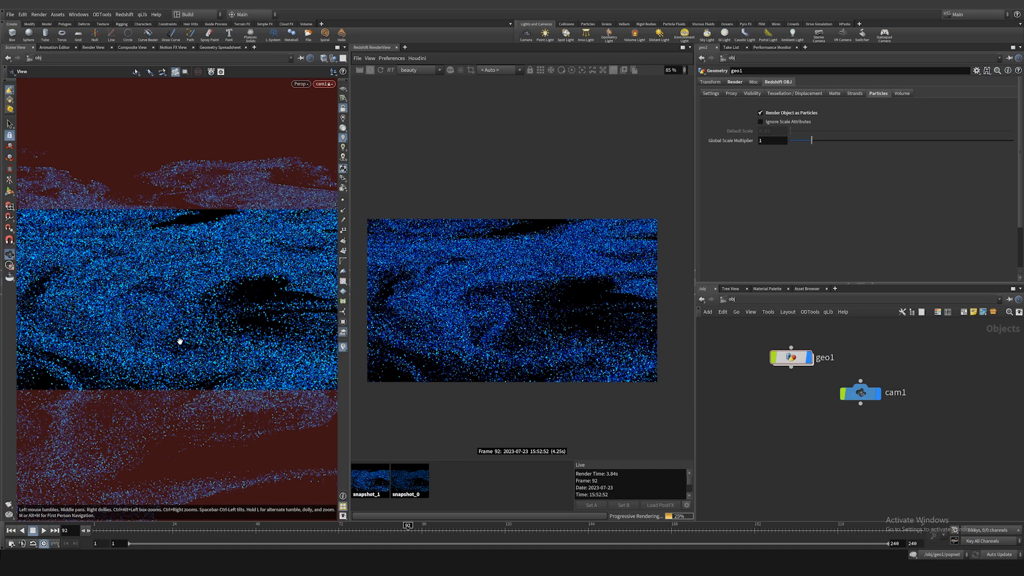
{"action": "left_click_drag", "start_coordinate": [180, 341], "coordinate": [237, 313]}
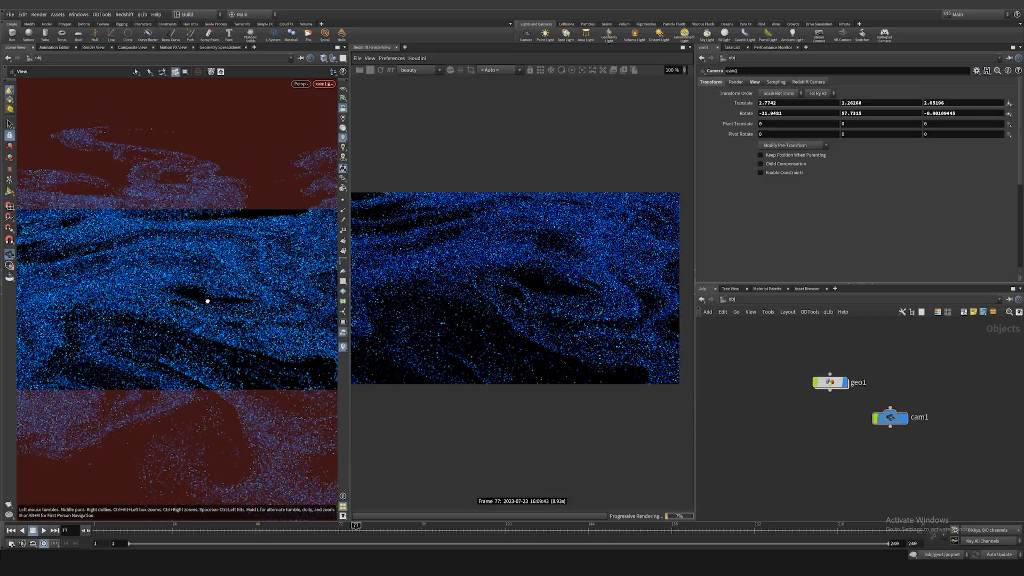
{"action": "mouse_move", "coordinate": [205, 297]}
{"action": "left_mouse_down"}
{"action": "mouse_move", "coordinate": [190, 313]}
{"action": "mouse_move", "coordinate": [223, 301]}
{"action": "mouse_move", "coordinate": [210, 298]}
{"action": "mouse_move", "coordinate": [231, 299]}
{"action": "mouse_move", "coordinate": [196, 310]}
{"action": "left_mouse_up"}
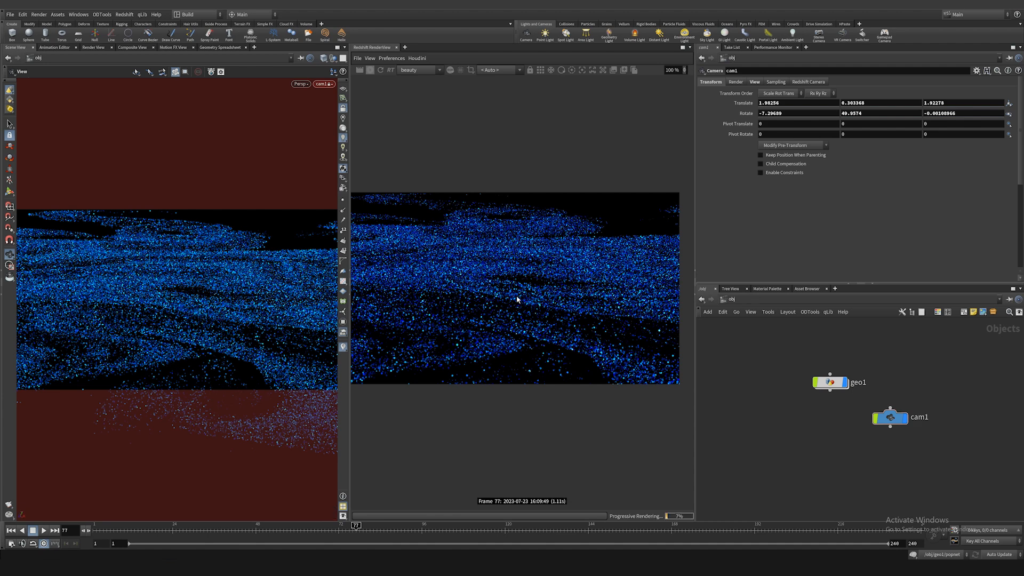
{"action": "scroll", "coordinate": [600, 292], "scroll_direction": "down", "scroll_amount": 1}
{"action": "left_click_drag", "start_coordinate": [114, 316], "coordinate": [121, 314]}
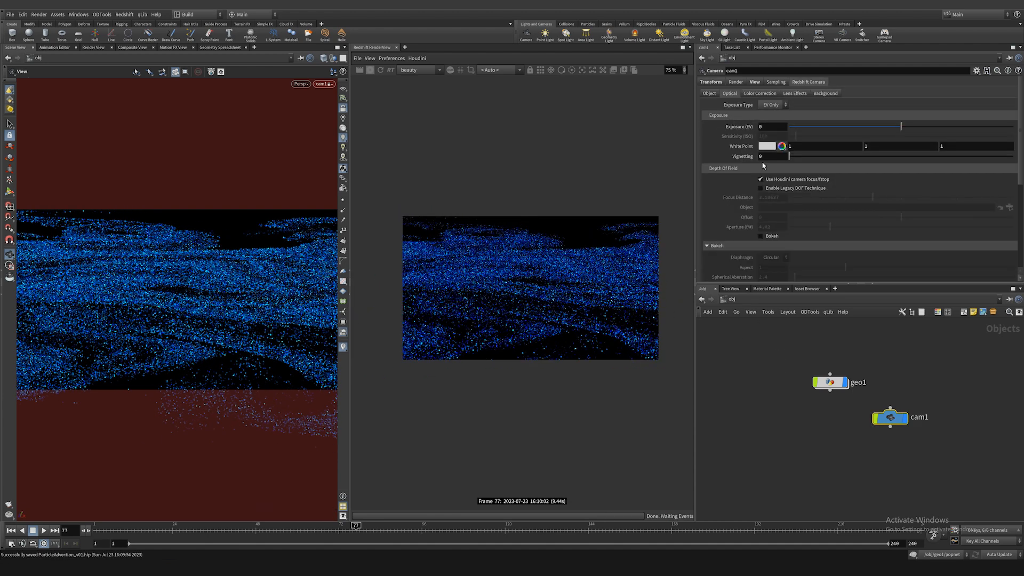
- Enable Bokeh on cam1, disable Use Houdini camera focus/fstop, and set Focus Distance to 2.41323 and Aperture to 6.77
{"action": "left_click", "coordinate": [770, 240]}
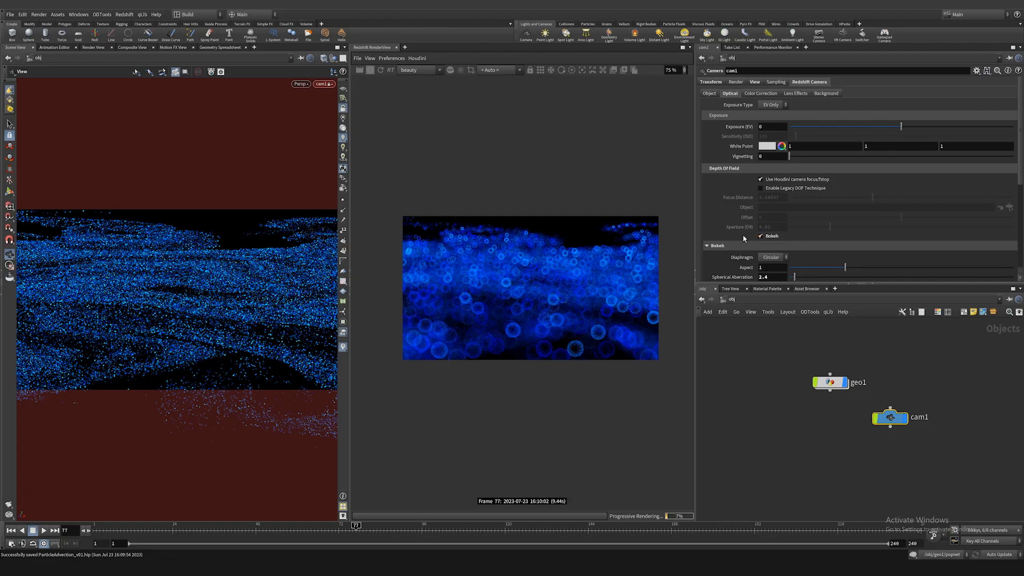
{"action": "left_click", "coordinate": [761, 180]}
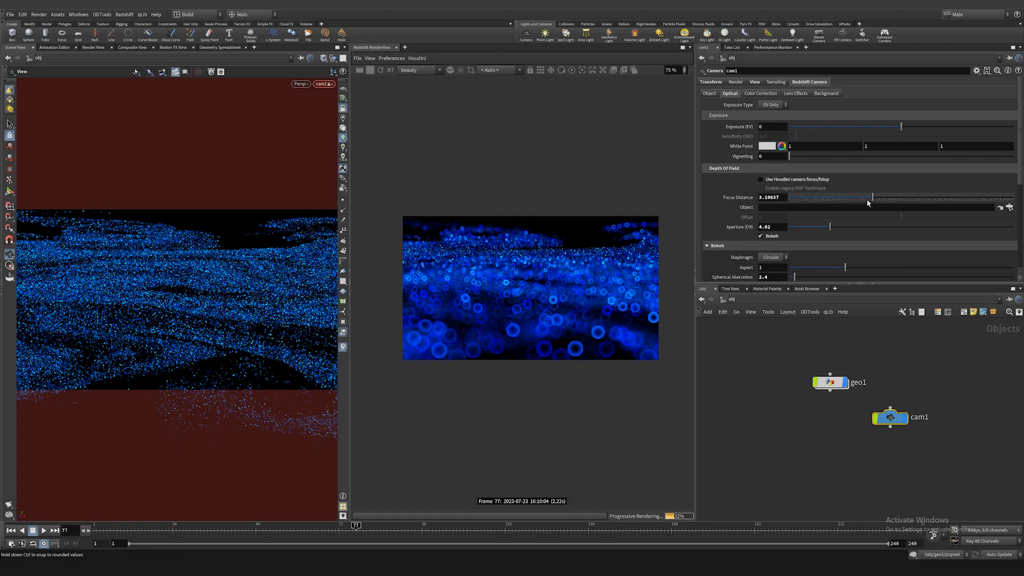
{"action": "left_click_drag", "start_coordinate": [871, 199], "coordinate": [868, 199]}
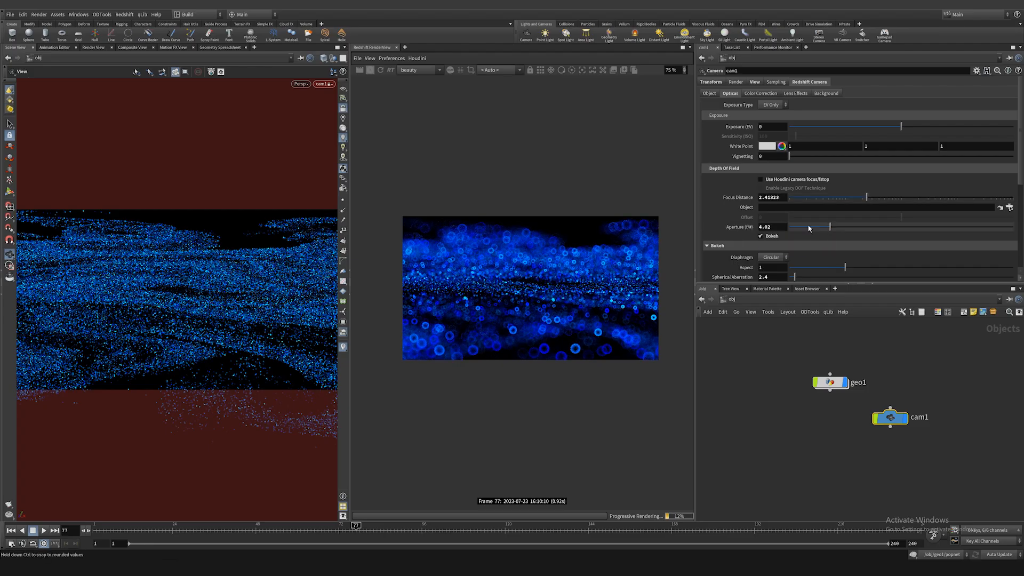
{"action": "left_click_drag", "start_coordinate": [829, 228], "coordinate": [858, 227]}
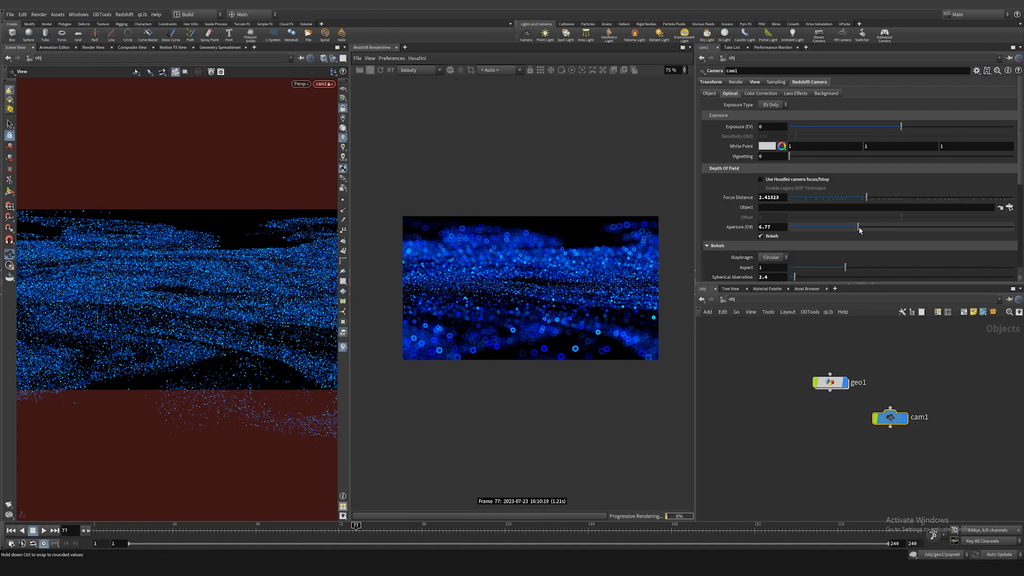
- Try a Spherical Aberration of 2.9 for the bokeh, settle on 1.7, and inspect the blurred particles in the render
{"action": "scroll", "coordinate": [501, 297], "scroll_direction": "up", "scroll_amount": 1}
{"action": "left_click_drag", "start_coordinate": [794, 277], "coordinate": [795, 279]}
{"action": "scroll", "coordinate": [656, 242], "scroll_direction": "up", "scroll_amount": 6}
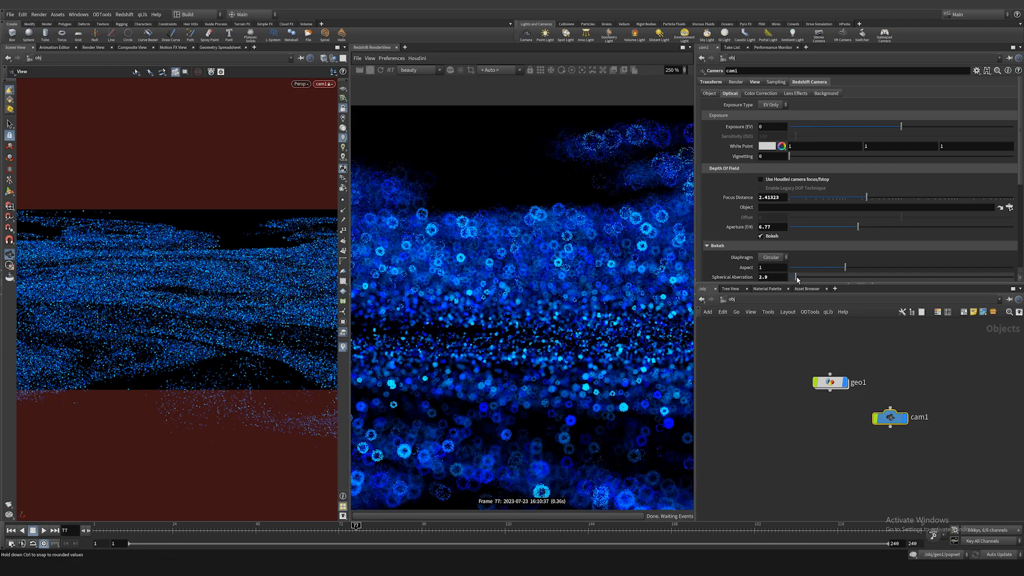
{"action": "scroll", "coordinate": [514, 291], "scroll_direction": "down", "scroll_amount": 4}
{"action": "scroll", "coordinate": [515, 291], "scroll_direction": "up", "scroll_amount": 4}
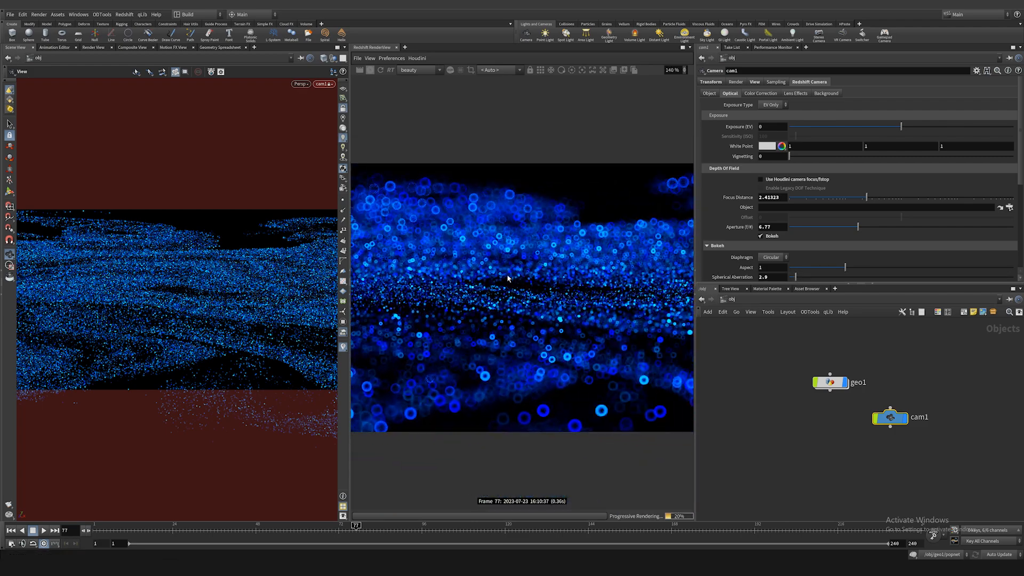
{"action": "left_click_drag", "start_coordinate": [795, 277], "coordinate": [793, 277]}
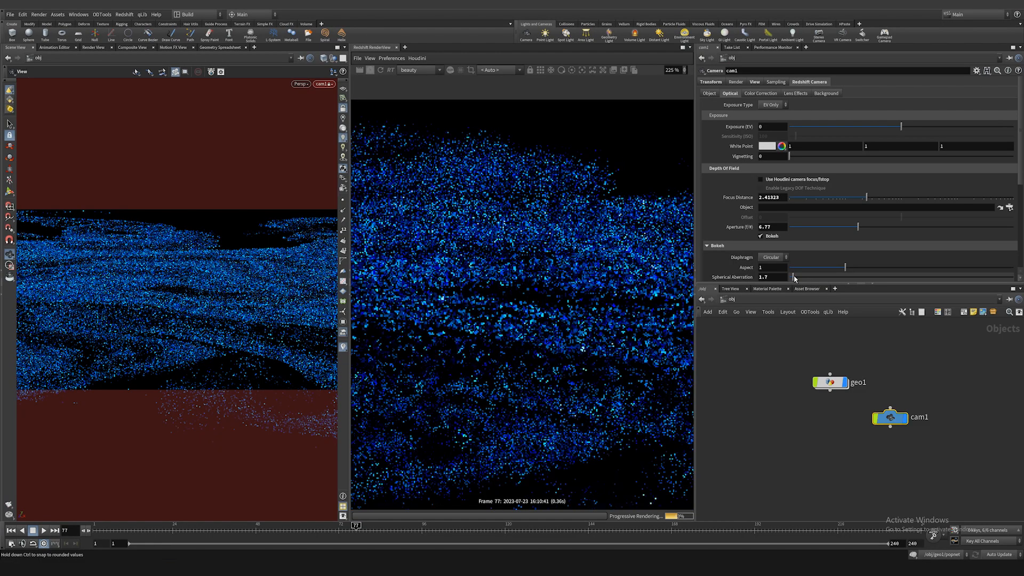
{"action": "scroll", "coordinate": [586, 275], "scroll_direction": "down", "scroll_amount": 3}
{"action": "scroll", "coordinate": [586, 274], "scroll_direction": "down", "scroll_amount": 2}
{"action": "middle_click_drag", "start_coordinate": [587, 275], "coordinate": [557, 266]}
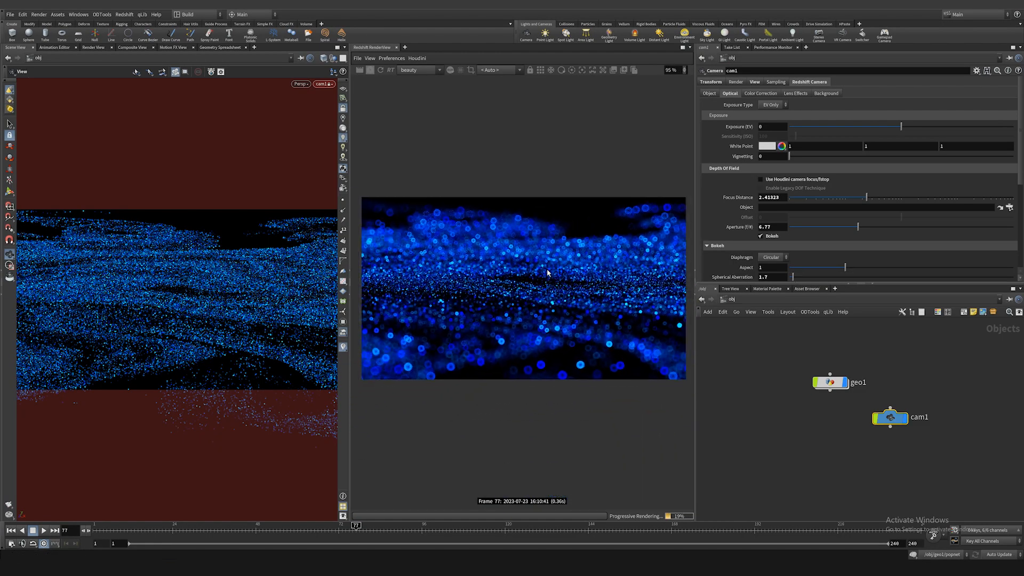
{"action": "scroll", "coordinate": [605, 230], "scroll_direction": "up", "scroll_amount": 1}
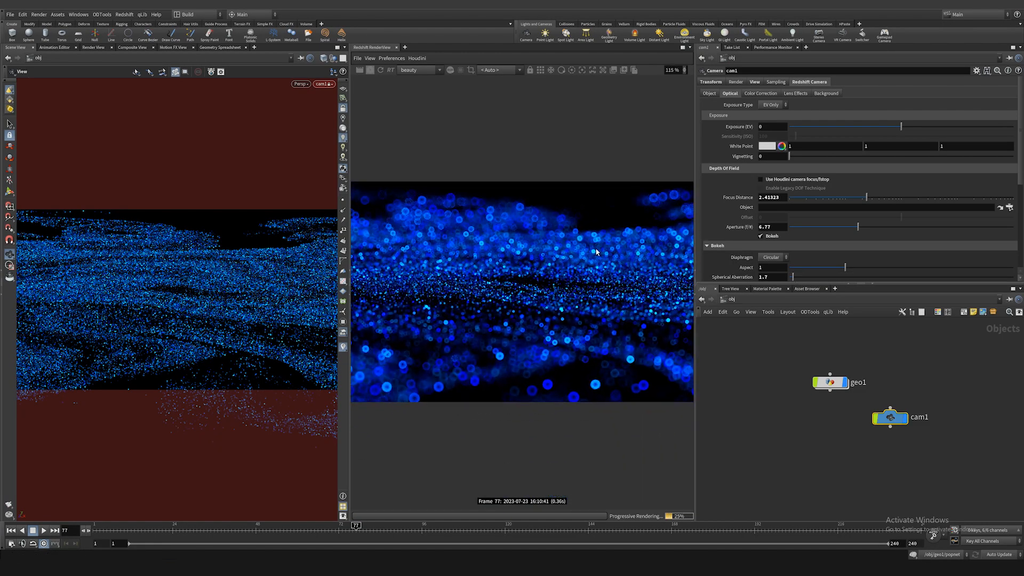
- Enable Tone-Mapping with Desaturate Highlights in cam1's color correction and set Saturation to -0.461
{"action": "left_click", "coordinate": [760, 94]}
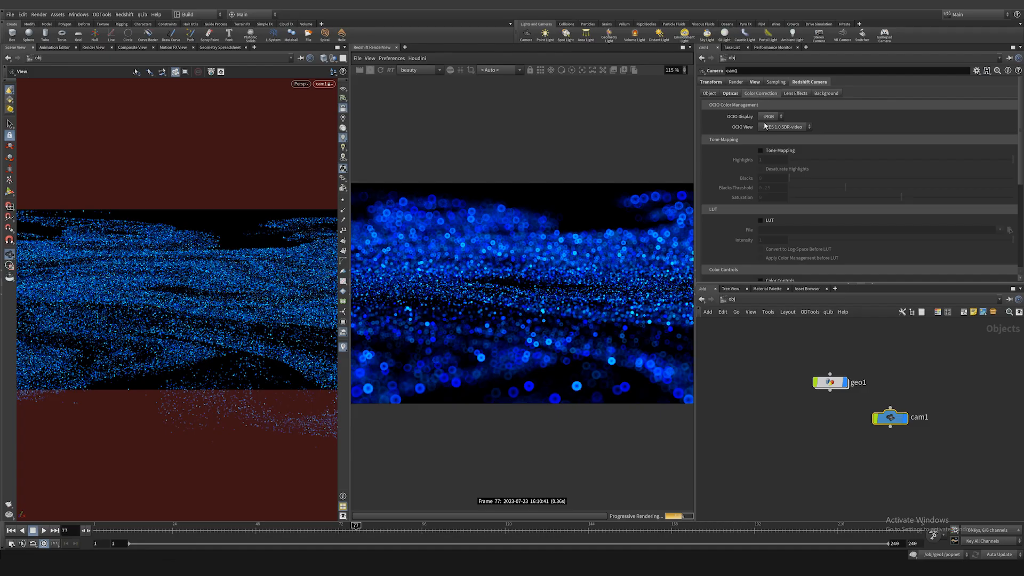
{"action": "left_click", "coordinate": [780, 150]}
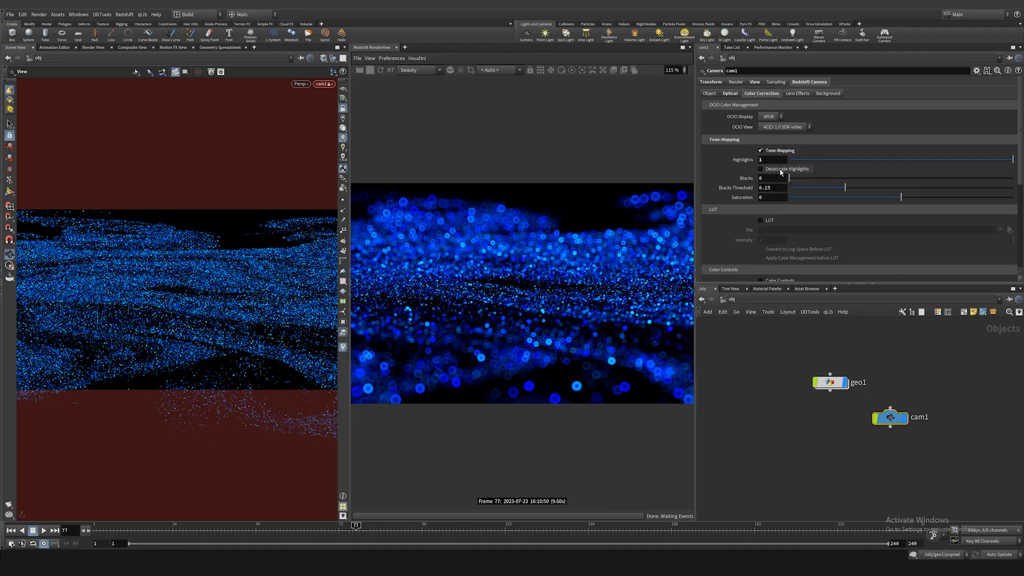
{"action": "left_click", "coordinate": [778, 170]}
{"action": "scroll", "coordinate": [554, 274], "scroll_direction": "up", "scroll_amount": 1}
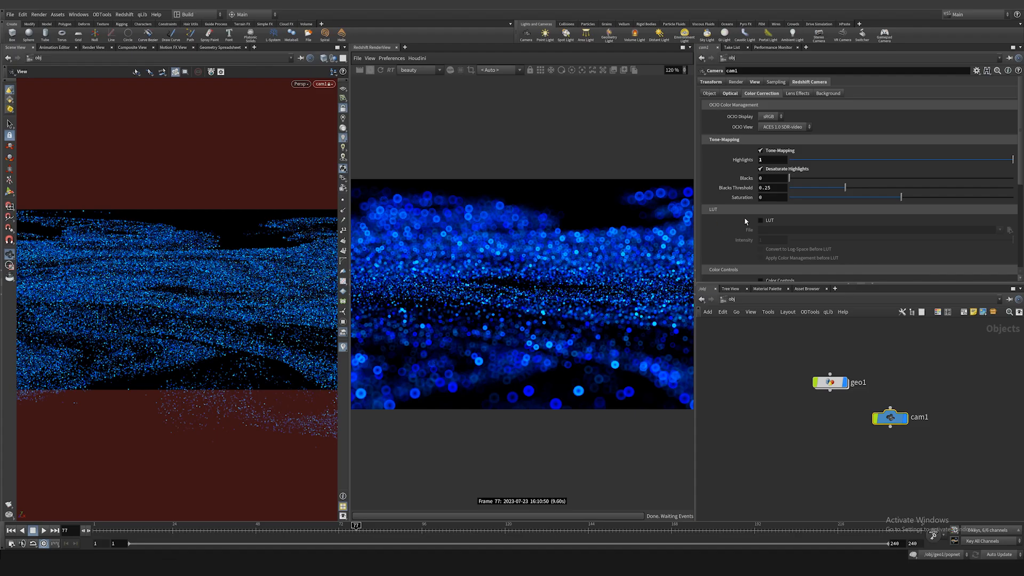
{"action": "left_click_drag", "start_coordinate": [901, 197], "coordinate": [844, 197]}
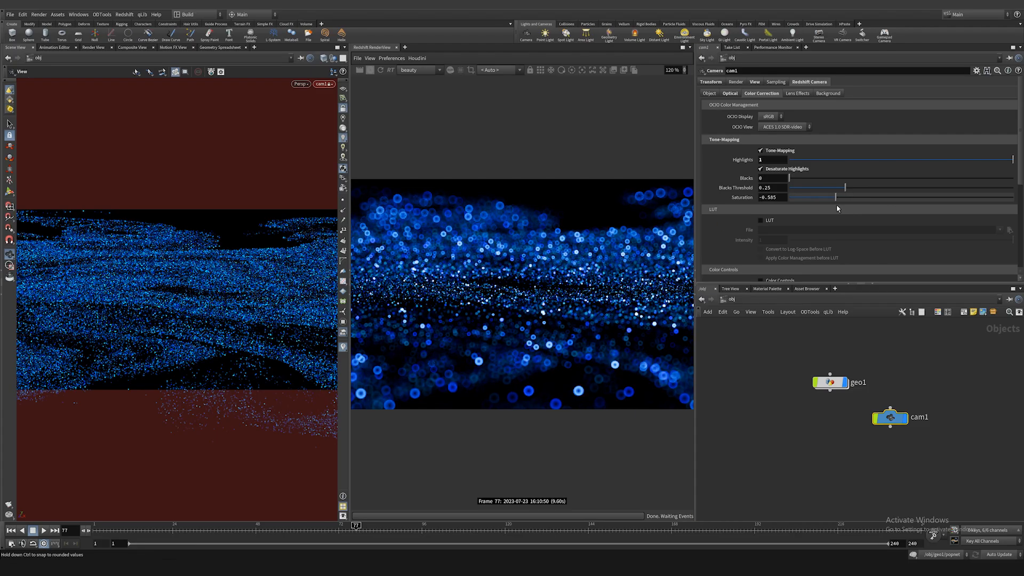
{"action": "left_click_drag", "start_coordinate": [837, 205], "coordinate": [850, 205]}
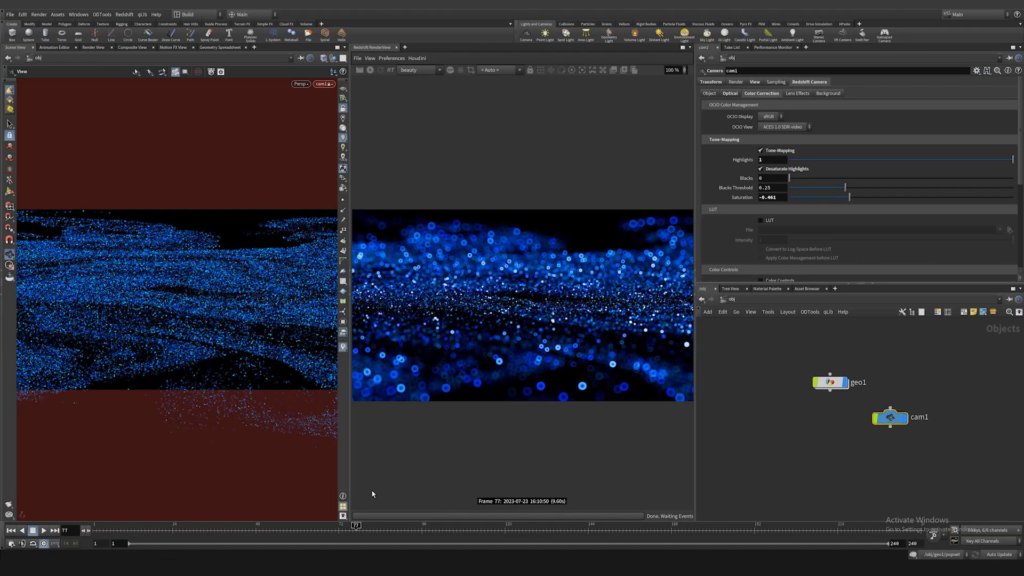
- Inspect the depth-of-field render at frame 100, stop the live render, and move to frame 68
{"action": "left_click_drag", "start_coordinate": [356, 531], "coordinate": [436, 529]}
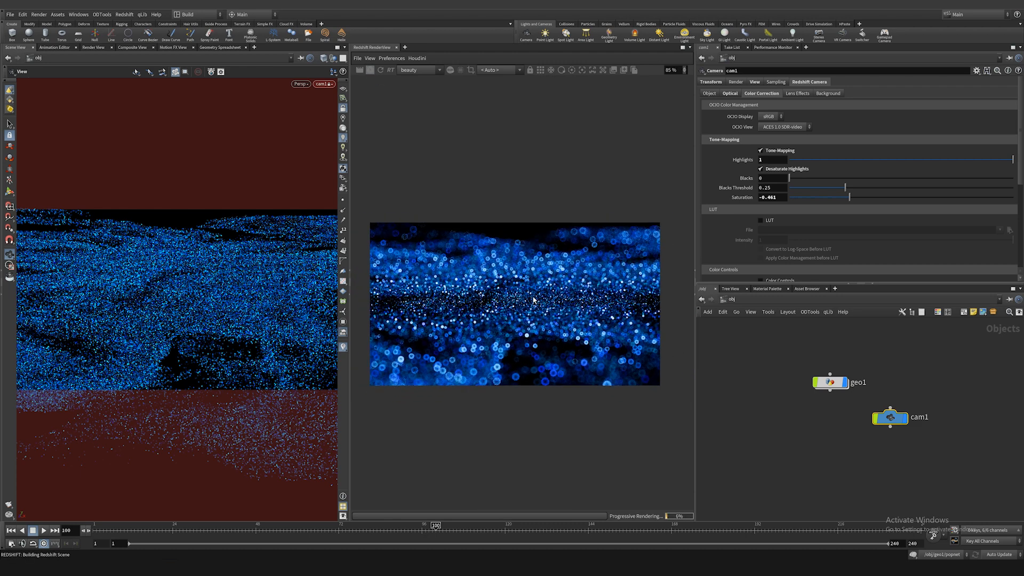
{"action": "scroll", "coordinate": [497, 267], "scroll_direction": "up", "scroll_amount": 2}
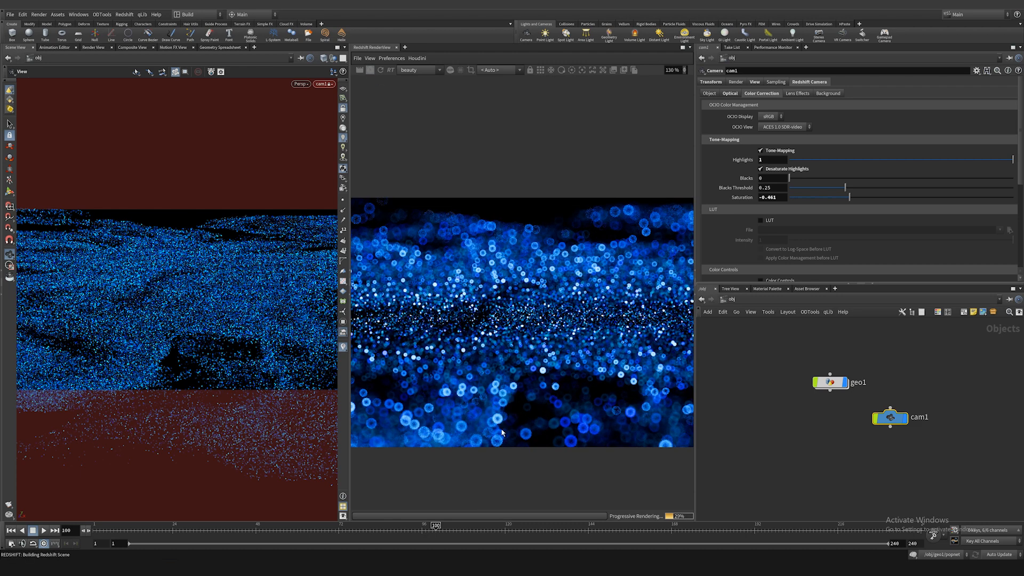
{"action": "scroll", "coordinate": [502, 432], "scroll_direction": "down", "scroll_amount": 2}
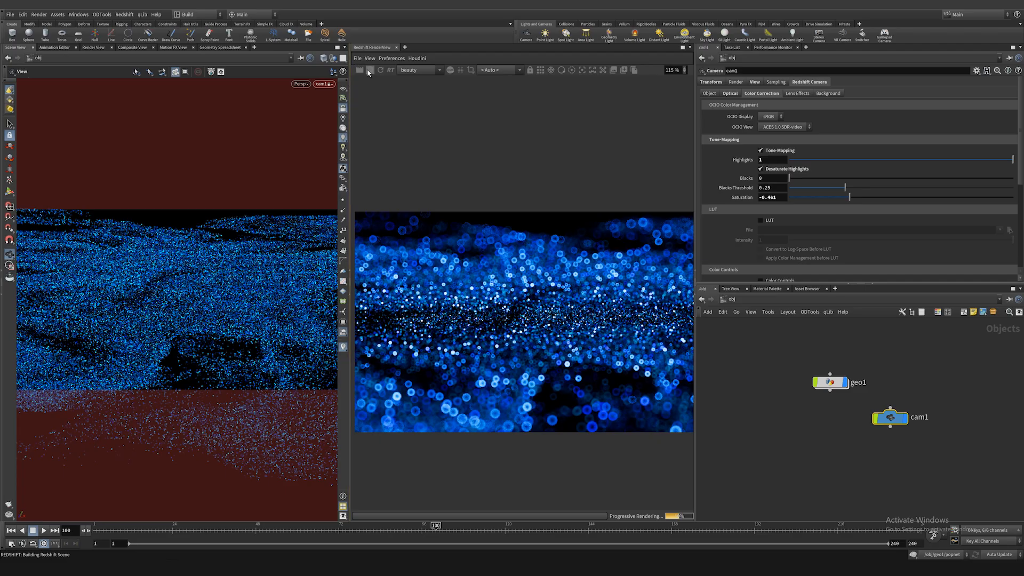
{"action": "left_click", "coordinate": [367, 73]}
{"action": "left_click_drag", "start_coordinate": [254, 532], "coordinate": [324, 533]}
- Enable the id Seed Attribute on attribrandomize1 inside geo1, and save the scene from object level
{"action": "scroll", "coordinate": [824, 401], "scroll_direction": "up", "scroll_amount": 2}
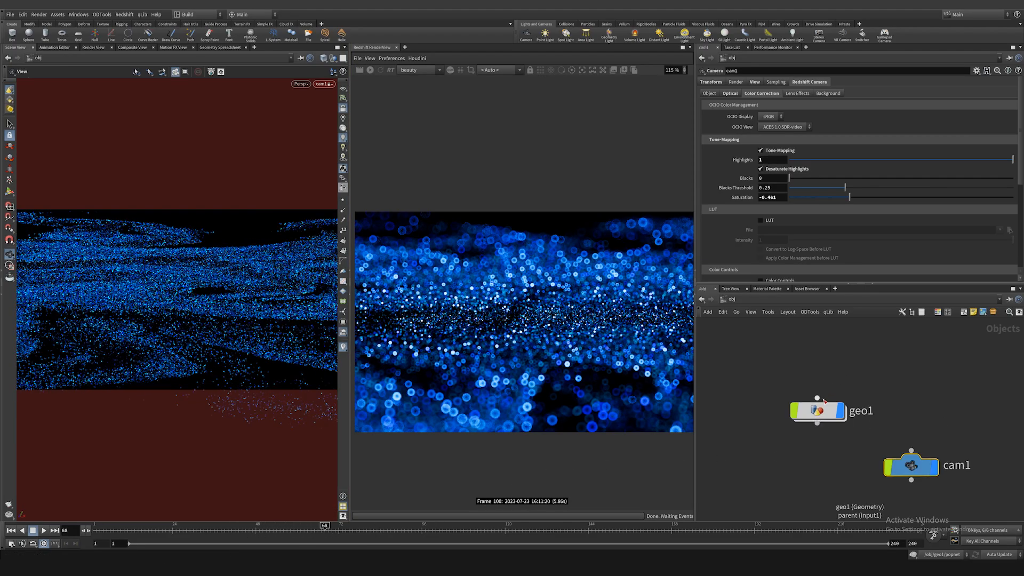
{"action": "left_click", "coordinate": [820, 412]}
{"action": "double_click", "coordinate": [821, 411]}
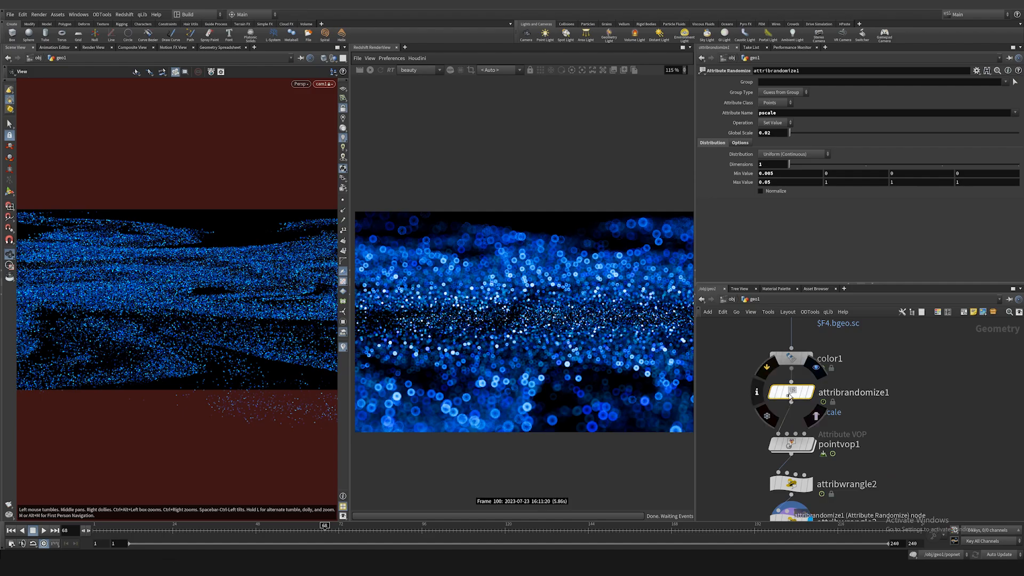
{"action": "left_click", "coordinate": [741, 143]}
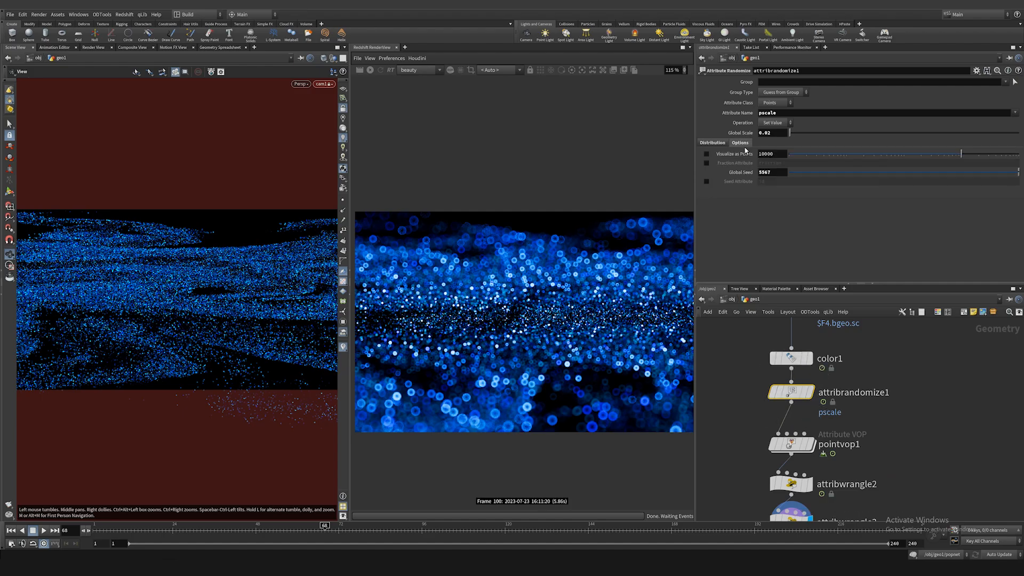
{"action": "left_click", "coordinate": [707, 181]}
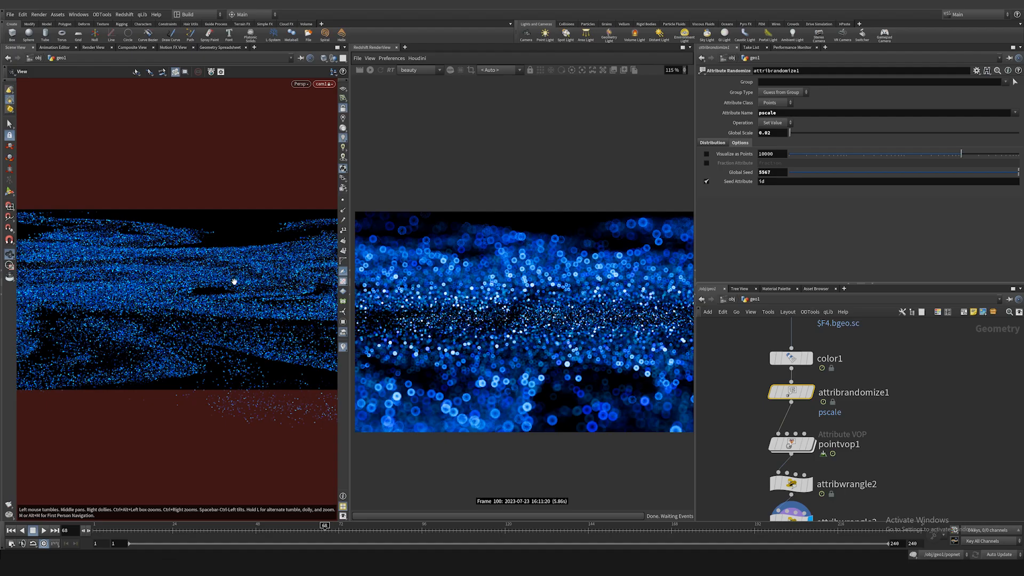
{"action": "key", "text": "u"}
{"action": "key", "text": "ctrl+s"}
{"action": "key", "text": "h"}
- Add a Motion FX Noise effect to cam1's Rotate parameters
{"action": "left_click", "coordinate": [918, 446]}
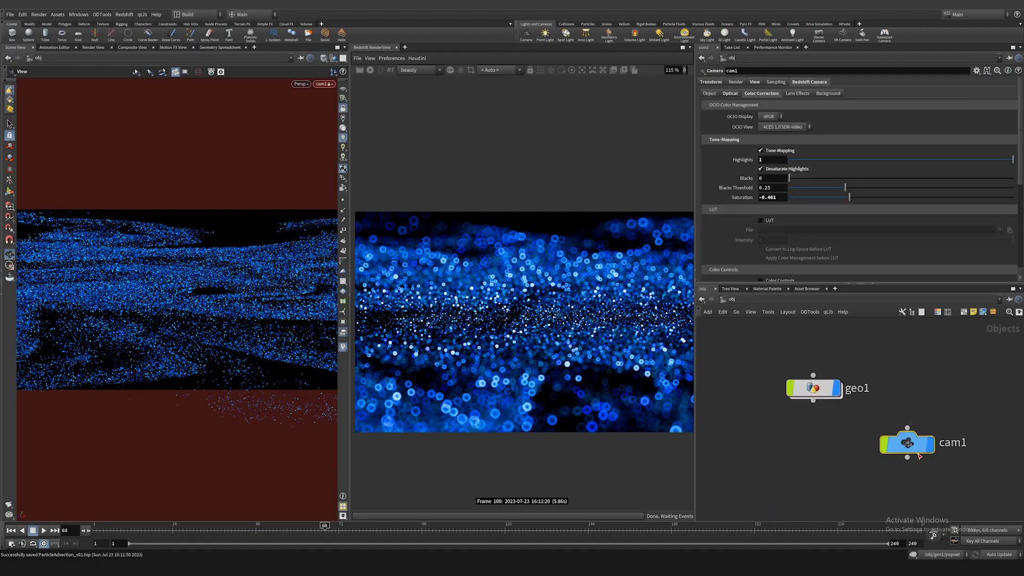
{"action": "left_click", "coordinate": [711, 82]}
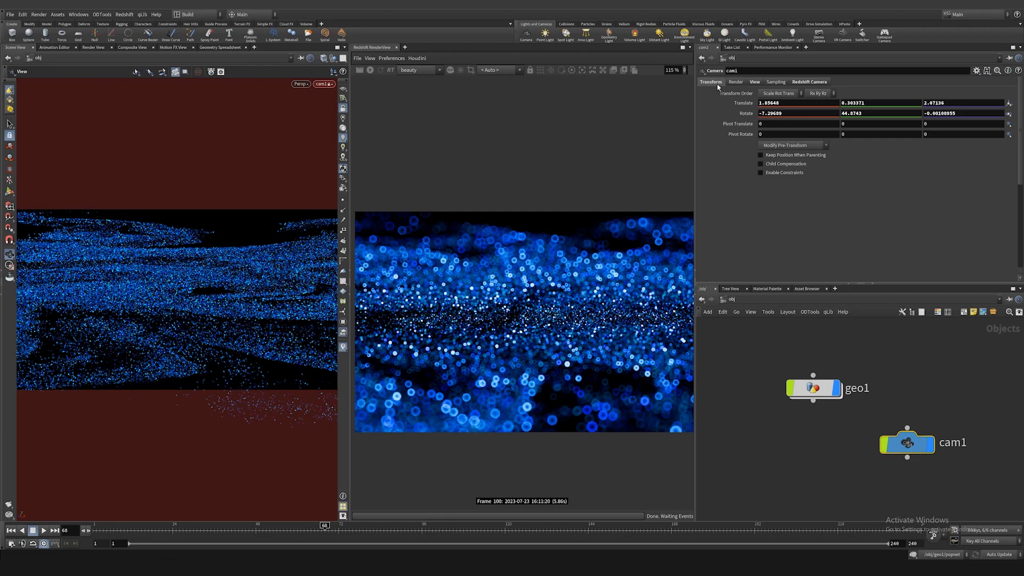
{"action": "right_click", "coordinate": [747, 115]}
{"action": "mouse_move", "coordinate": [773, 139]}
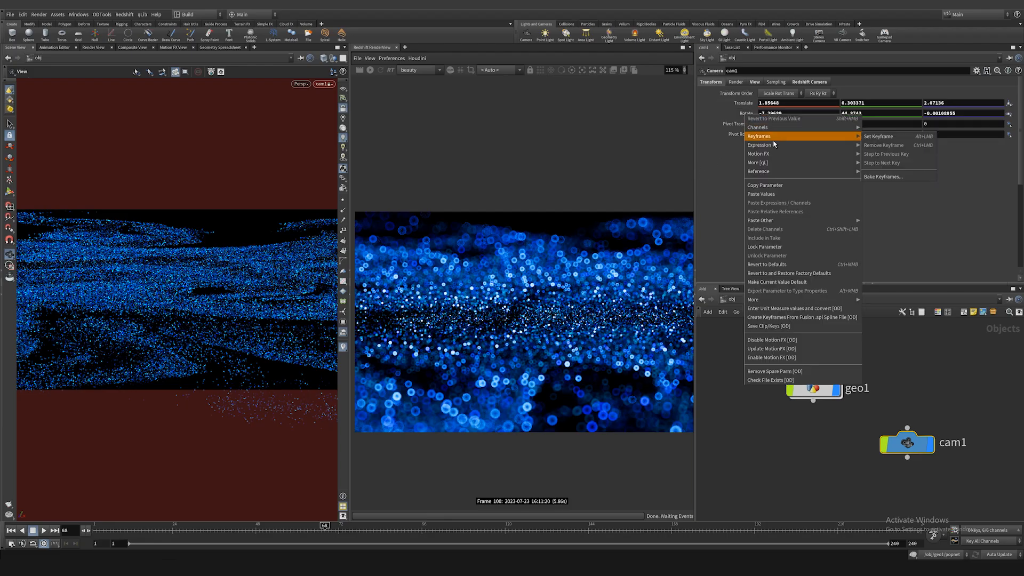
{"action": "mouse_move", "coordinate": [789, 154]}
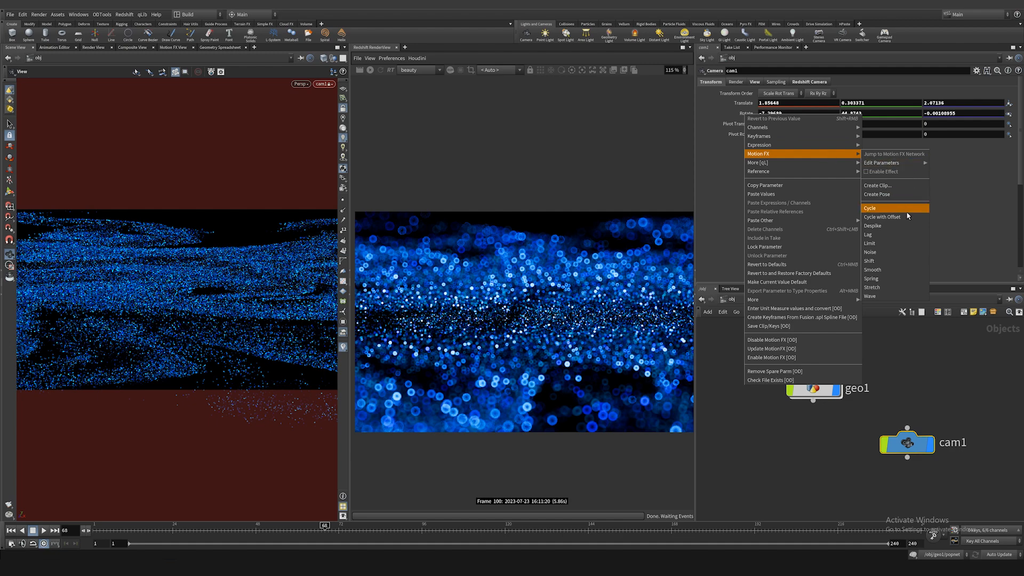
{"action": "left_click", "coordinate": [896, 252]}
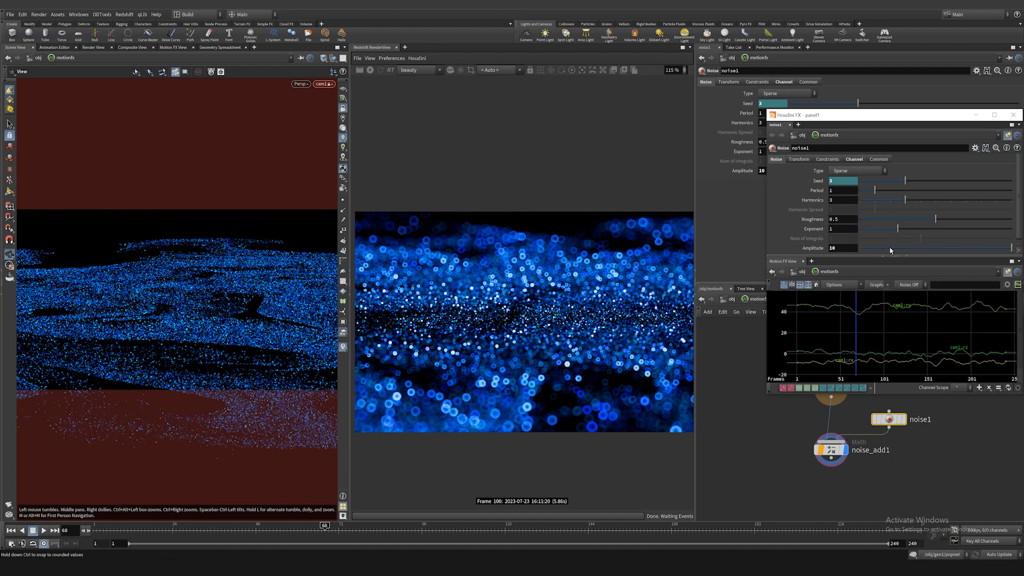
- Insert a Time Shift node between attribrandomize1 and pointvop1 inside geo1, with its Frame fixed at 78
{"action": "left_click_drag", "start_coordinate": [883, 117], "coordinate": [560, 66]}
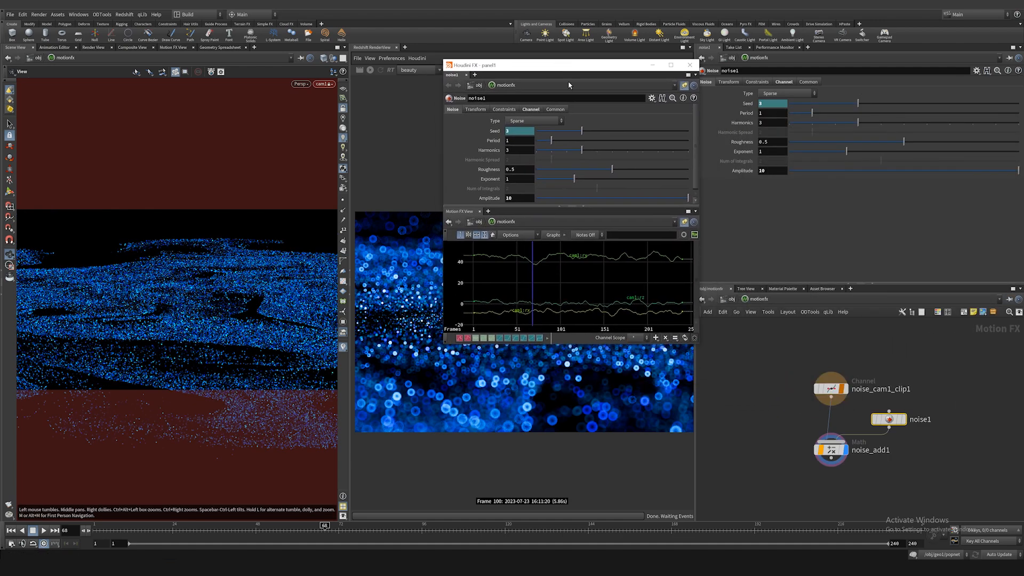
{"action": "left_click", "coordinate": [732, 299]}
{"action": "double_click", "coordinate": [731, 343]}
{"action": "middle_click_drag", "start_coordinate": [753, 483], "coordinate": [773, 392]}
{"action": "middle_click_drag", "start_coordinate": [759, 358], "coordinate": [757, 412]}
{"action": "left_click", "coordinate": [812, 482]}
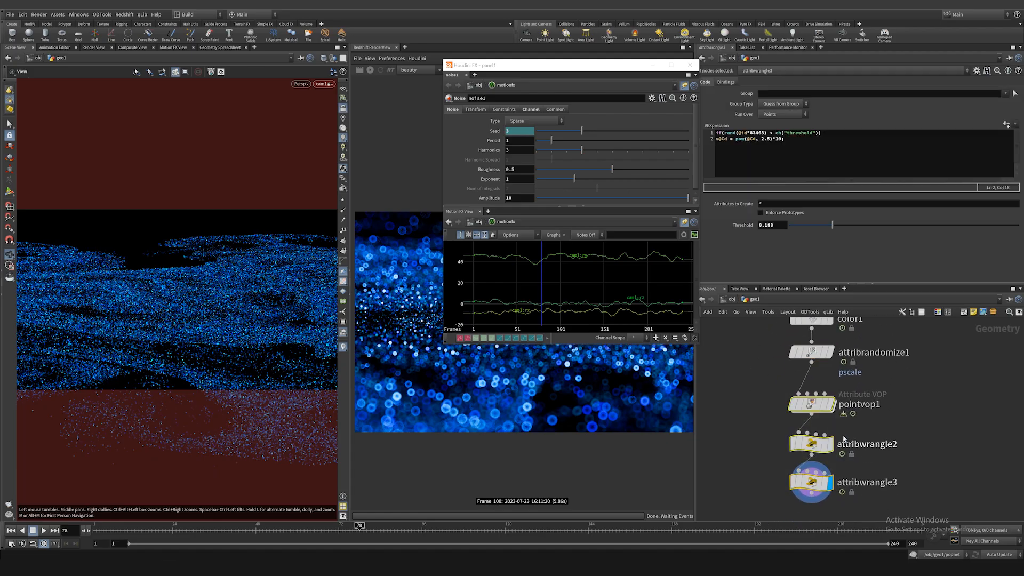
{"action": "key", "text": "Tab"}
{"action": "type", "text": "time"}
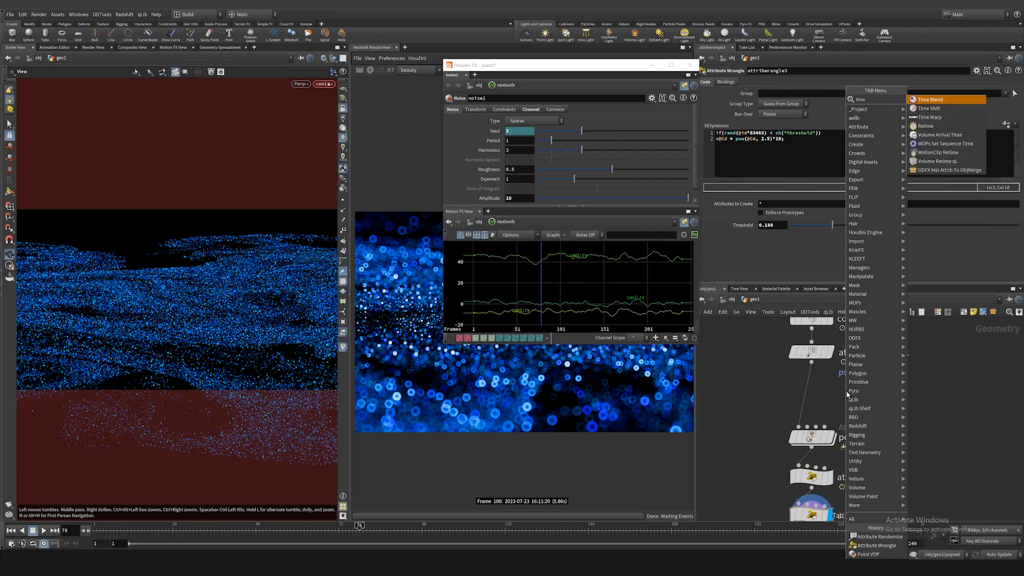
{"action": "key", "text": "Return"}
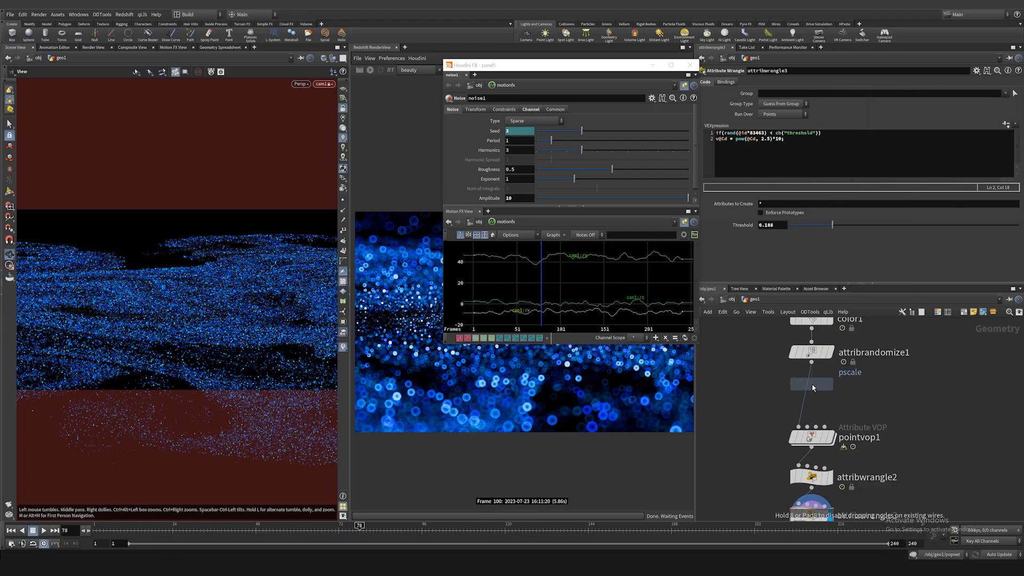
{"action": "left_click", "coordinate": [810, 390]}
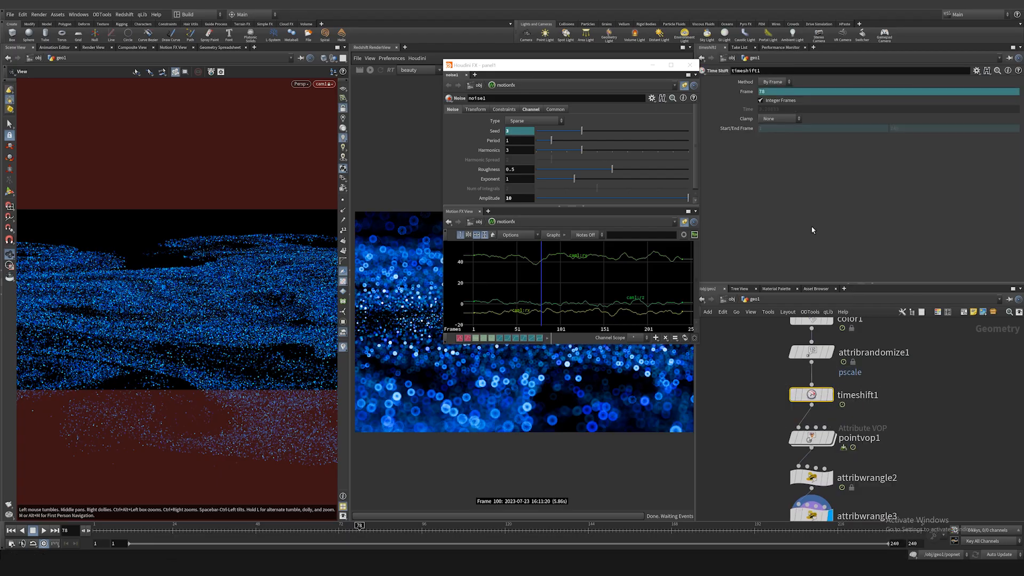
- Calm the camera noise on noise1 by setting Period to 3.23, Roughness to 0.191 and Amplitude to 1.25, checking playback
{"action": "key", "text": "Up"}
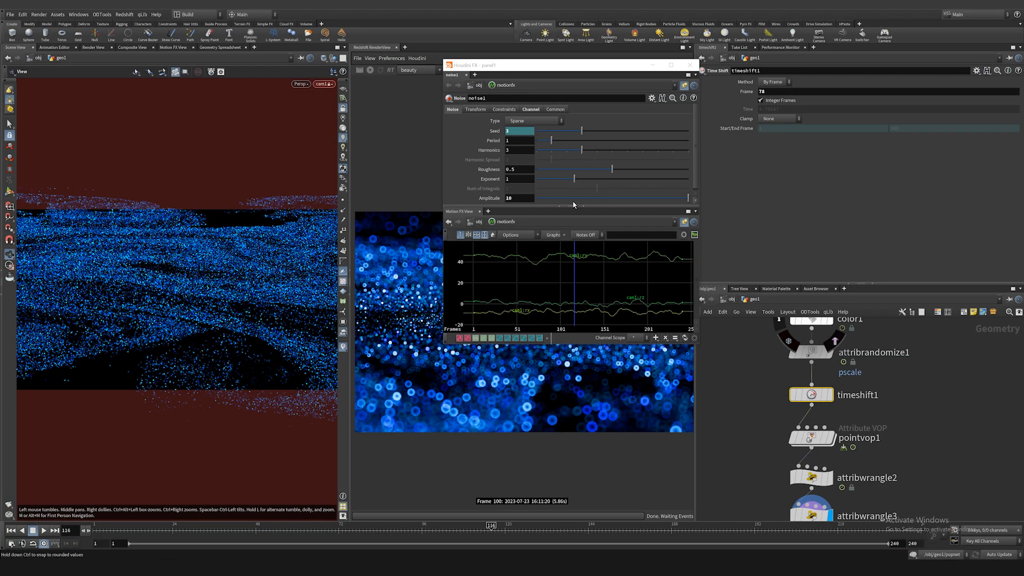
{"action": "left_click_drag", "start_coordinate": [555, 205], "coordinate": [558, 202]}
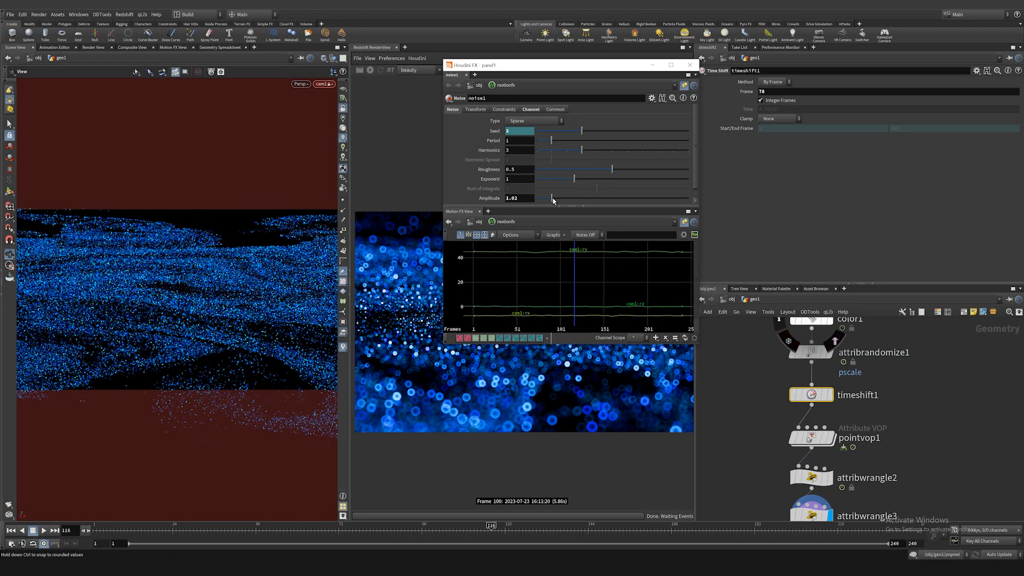
{"action": "left_click_drag", "start_coordinate": [553, 141], "coordinate": [585, 141]}
{"action": "key", "text": "Up"}
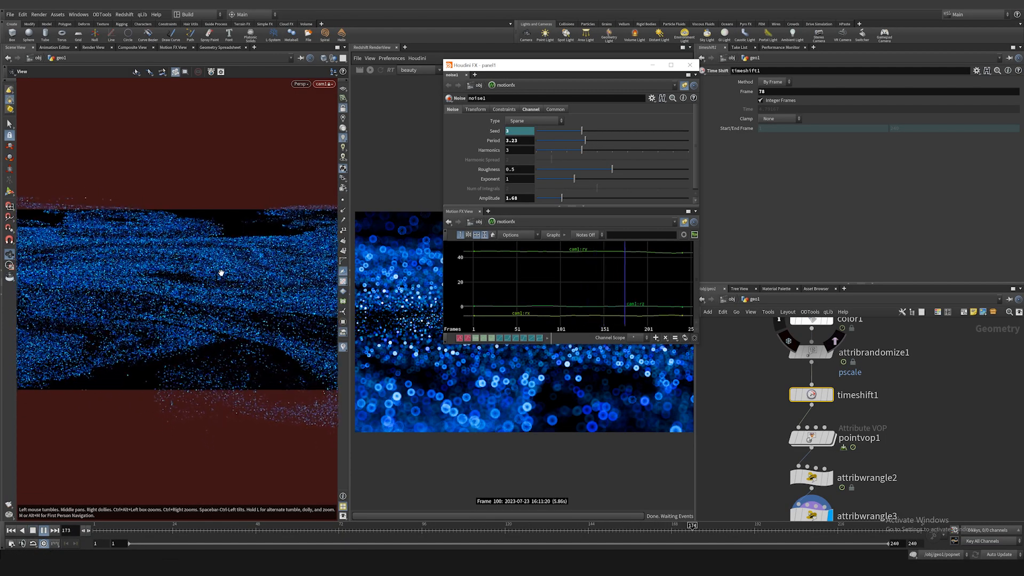
{"action": "key", "text": "Up"}
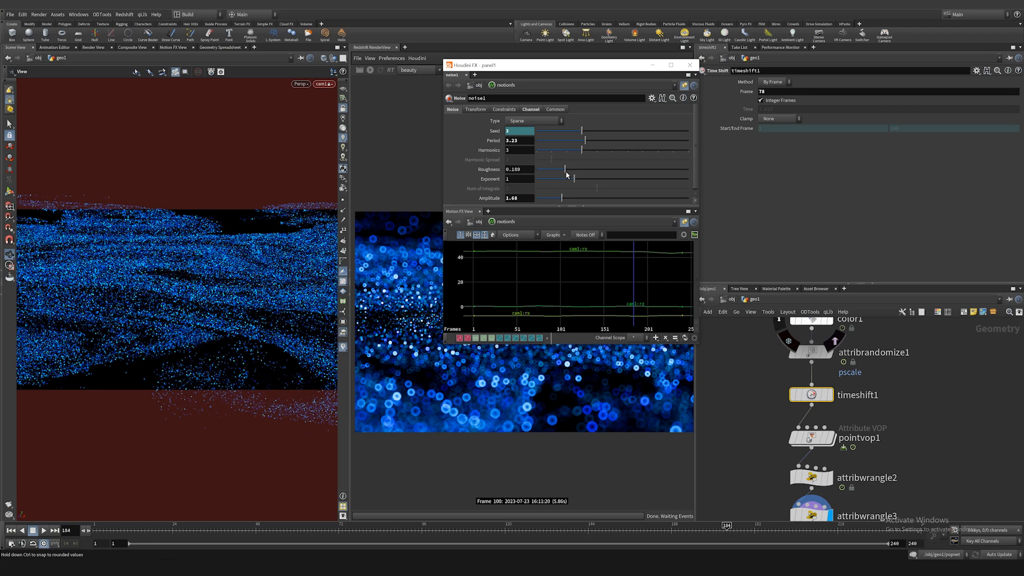
{"action": "key", "text": "Up"}
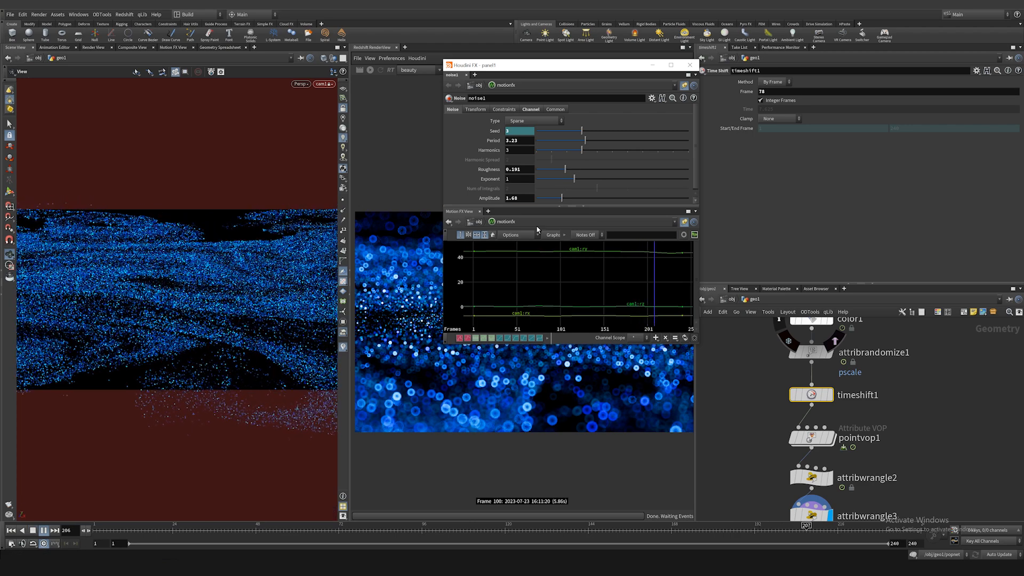
{"action": "mouse_move", "coordinate": [562, 198]}
{"action": "left_mouse_down"}
{"action": "mouse_move", "coordinate": [579, 198]}
{"action": "mouse_move", "coordinate": [563, 198]}
{"action": "left_mouse_up"}
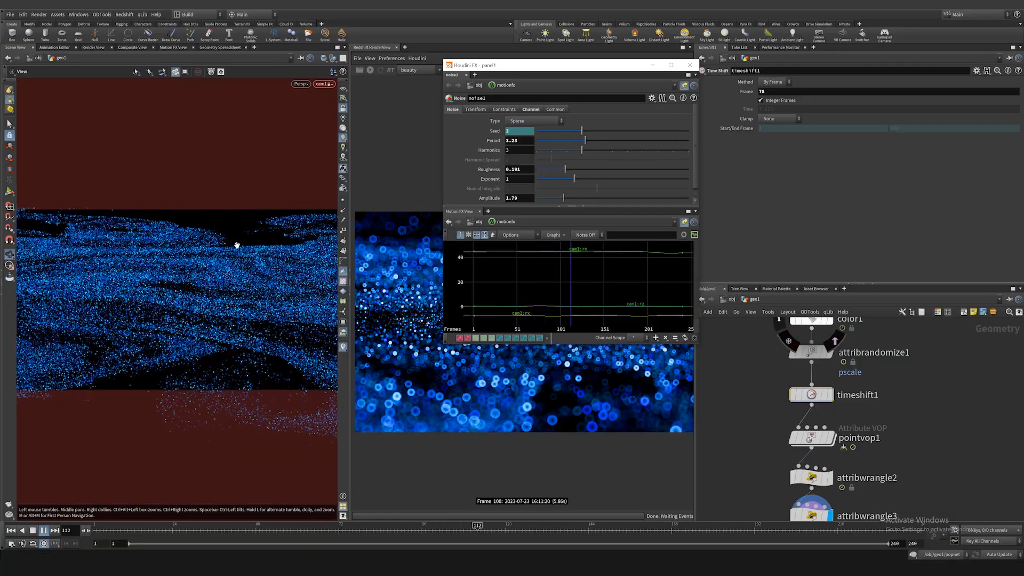
{"action": "left_click_drag", "start_coordinate": [563, 198], "coordinate": [555, 198]}
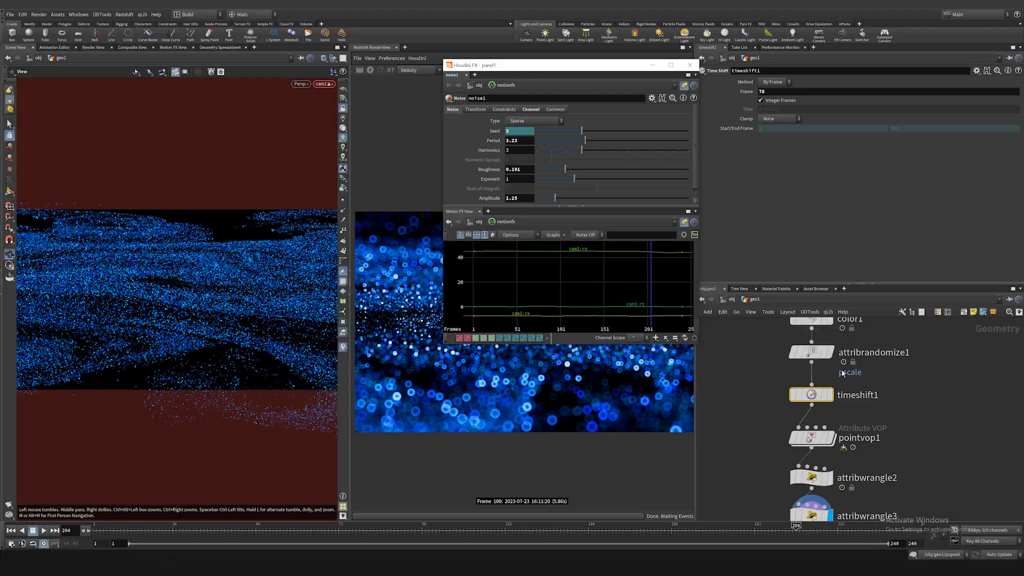
- Bypass timeshift1 and play the particle animation through the moving camera
{"action": "left_click", "coordinate": [789, 386]}
{"action": "key", "text": "Up"}
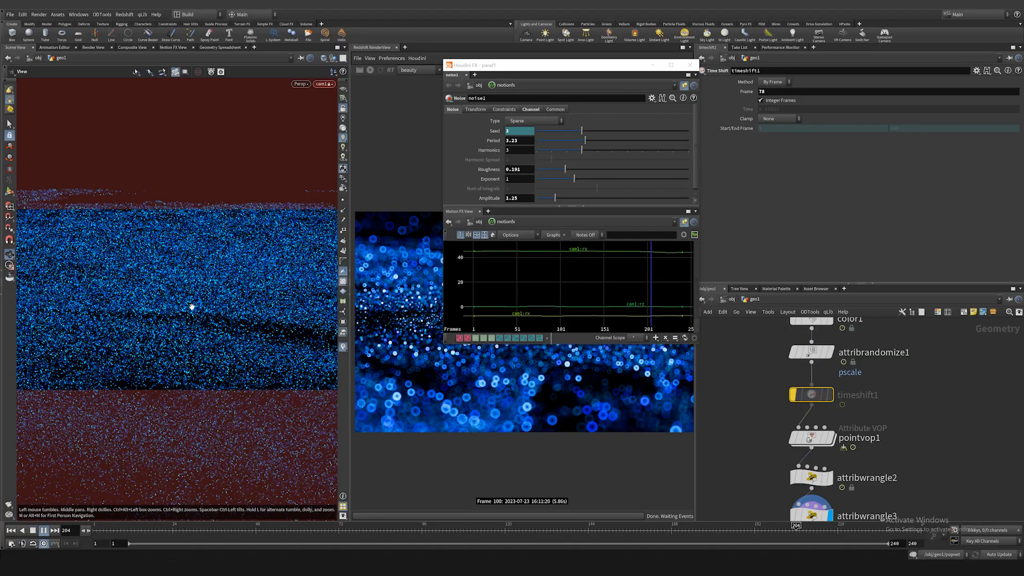
{"action": "left_click", "coordinate": [224, 528]}
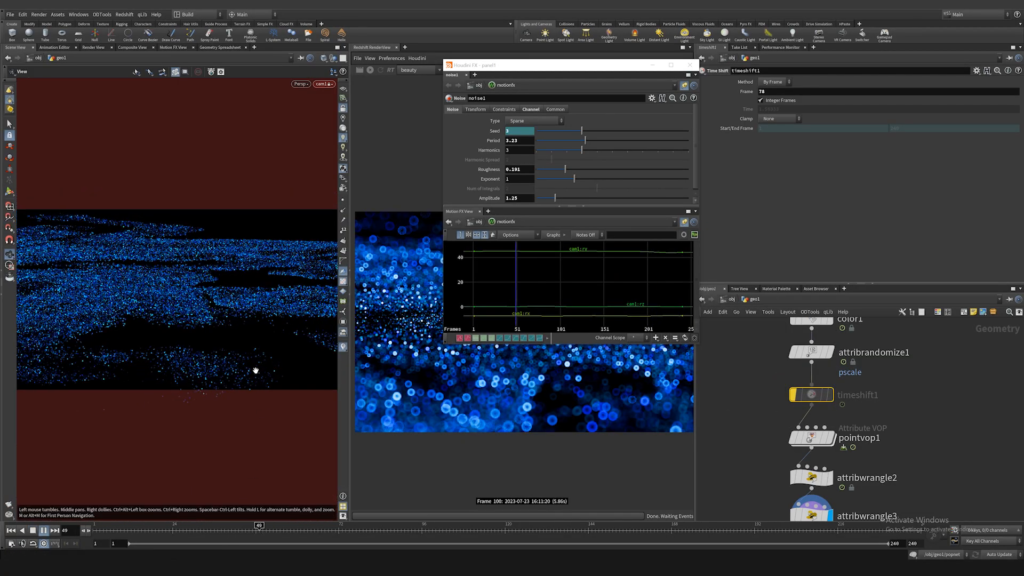
{"action": "key", "text": "Up"}
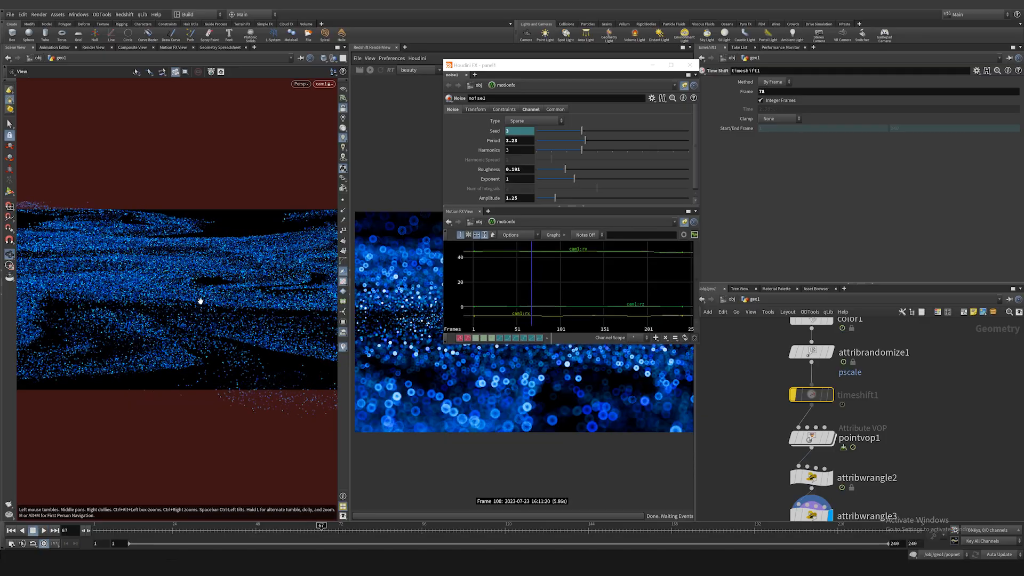
{"action": "key", "text": "Up"}
- Insert a Retime node between color1 and attribrandomize1 and set its Speed to 0.5
{"action": "key", "text": "Tab"}
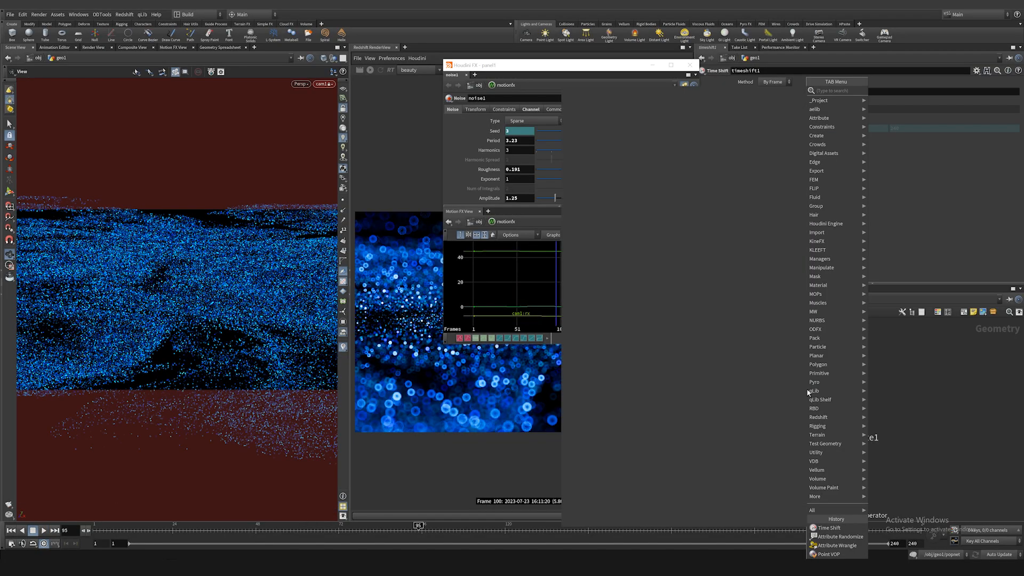
{"action": "type", "text": "retin"}
{"action": "left_click", "coordinate": [898, 92]}
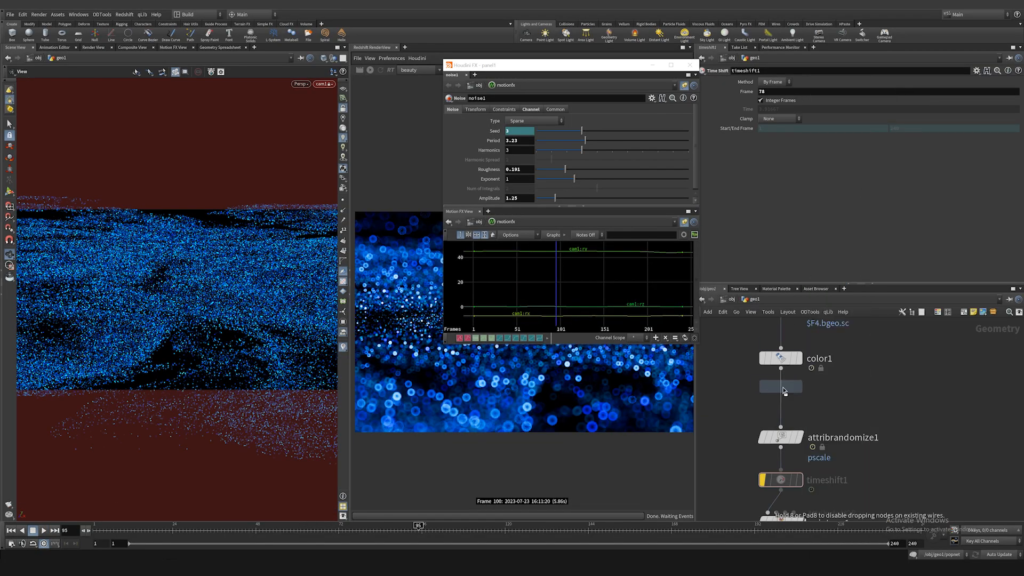
{"action": "left_click", "coordinate": [782, 391]}
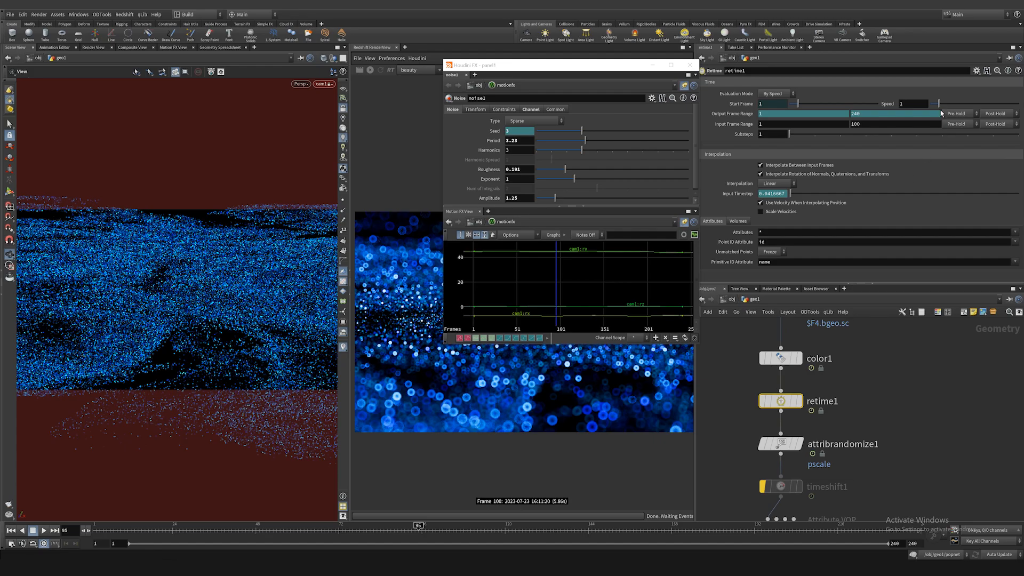
{"action": "type", "text": "0.5"}
{"action": "key", "text": "Return"}
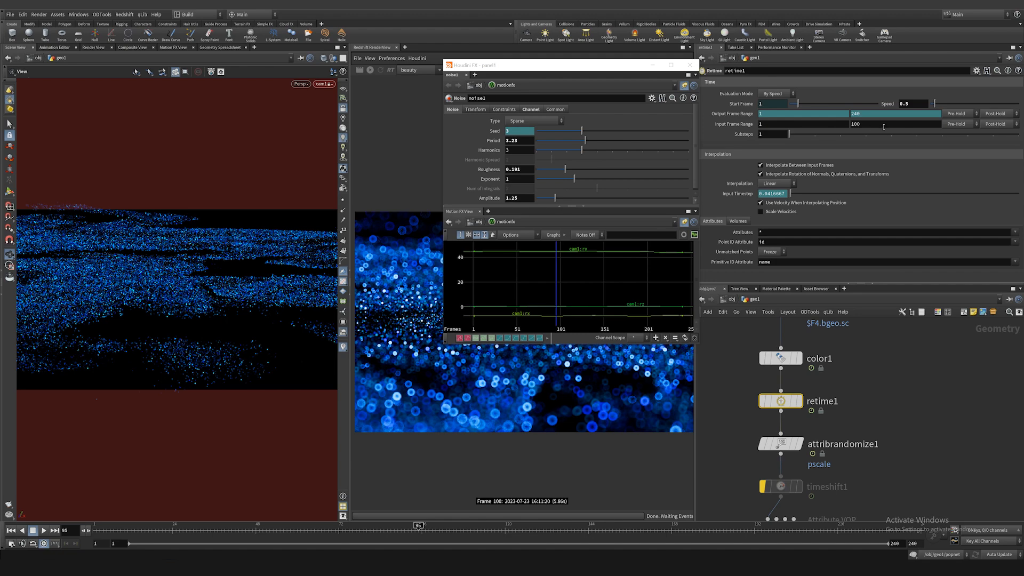
- Set retime1's output and input frame ranges to Post-Extend, preview the slowed motion, and close the floating Motion FX window
{"action": "left_click", "coordinate": [997, 124]}
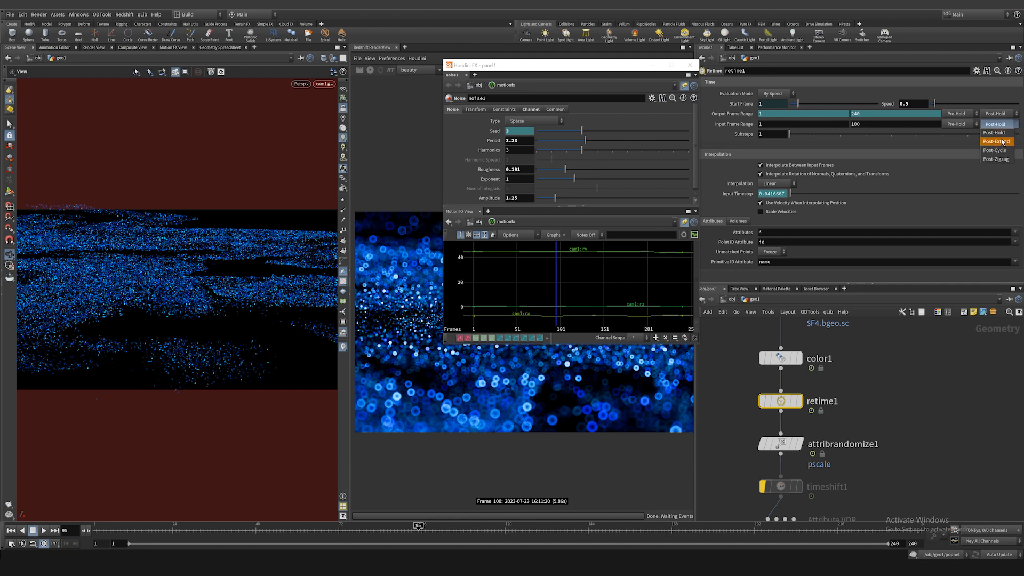
{"action": "left_click", "coordinate": [995, 133]}
{"action": "left_click", "coordinate": [995, 114]}
{"action": "left_click", "coordinate": [995, 123]}
{"action": "key", "text": "Up"}
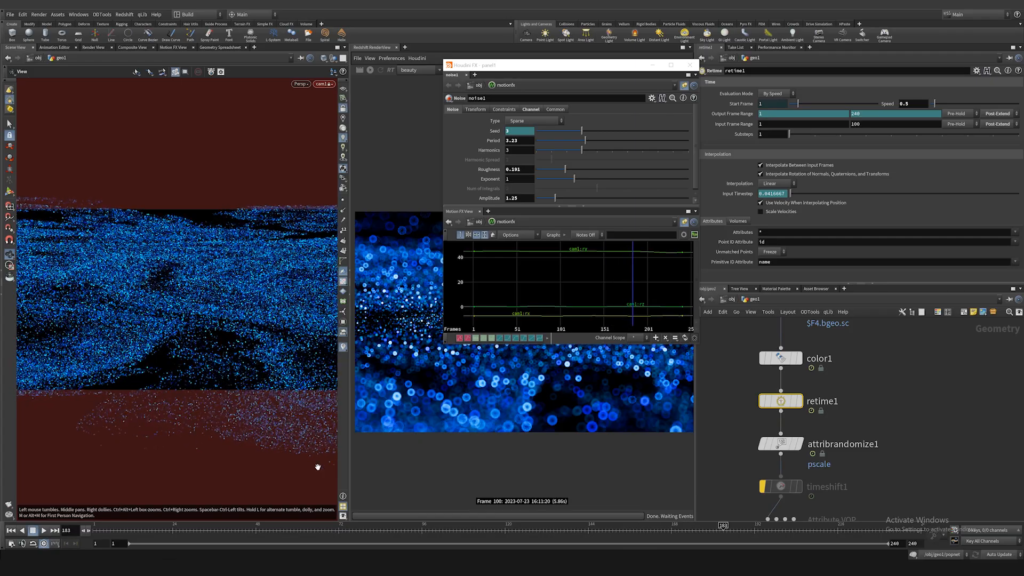
{"action": "left_click_drag", "start_coordinate": [466, 532], "coordinate": [592, 542]}
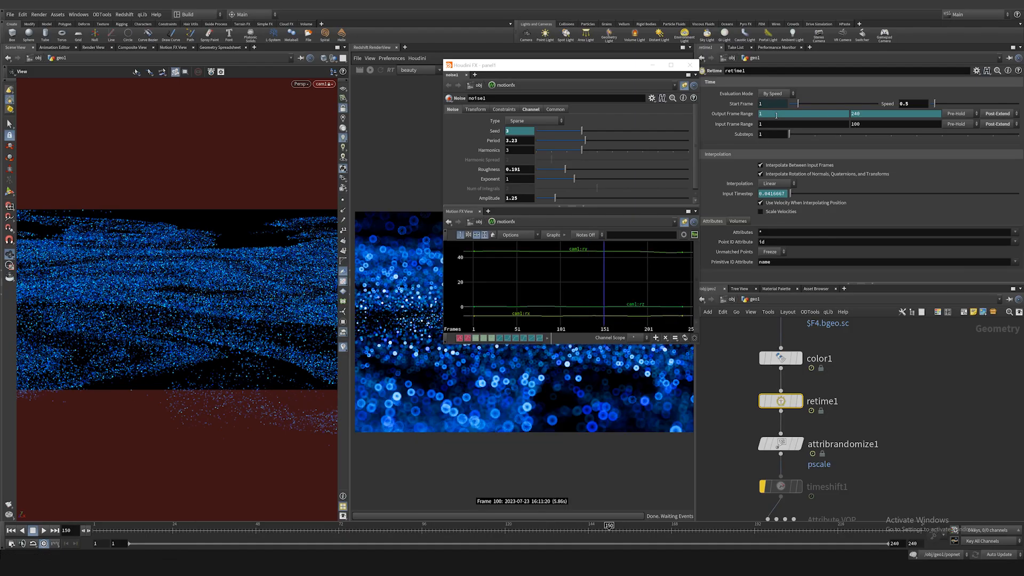
{"action": "left_click", "coordinate": [689, 65]}
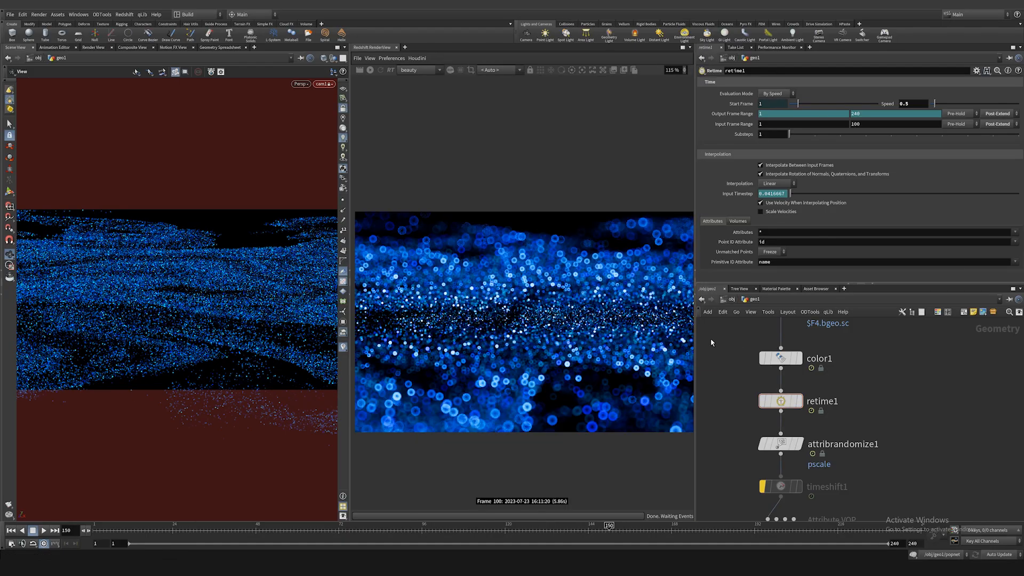
- Return to object level and duplicate cam1, placing the copy below the original
{"action": "left_click", "coordinate": [732, 299]}
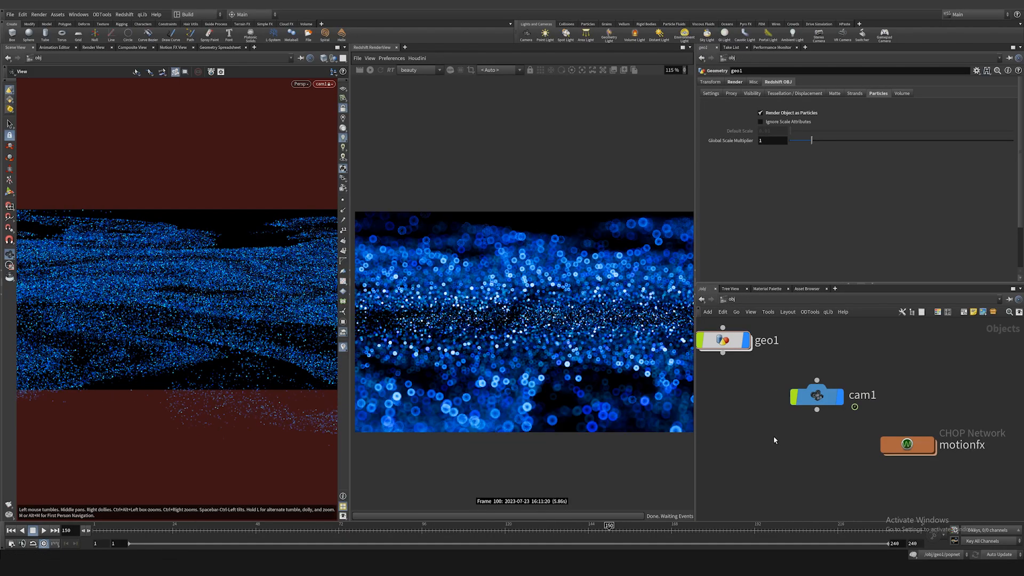
{"action": "scroll", "coordinate": [741, 422], "scroll_direction": "down", "scroll_amount": 2}
{"action": "middle_click_drag", "start_coordinate": [760, 445], "coordinate": [764, 417]}
{"action": "scroll", "coordinate": [772, 418], "scroll_direction": "up", "scroll_amount": 1}
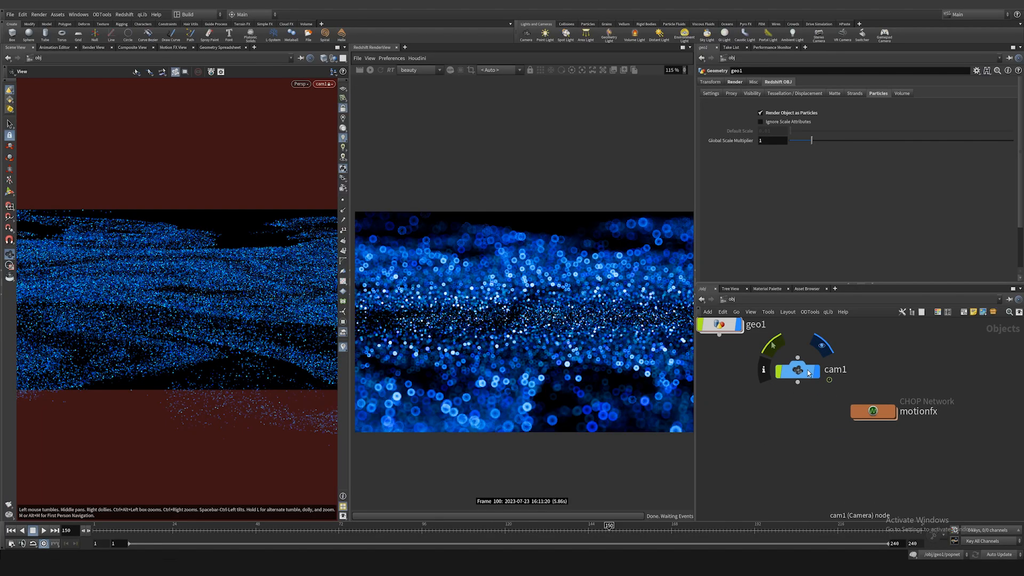
{"action": "left_click_drag", "start_coordinate": [806, 370], "coordinate": [806, 434], "text": "alt"}
- Disable Bokeh in the duplicated camera's Redshift optical settings
{"action": "left_click", "coordinate": [756, 83]}
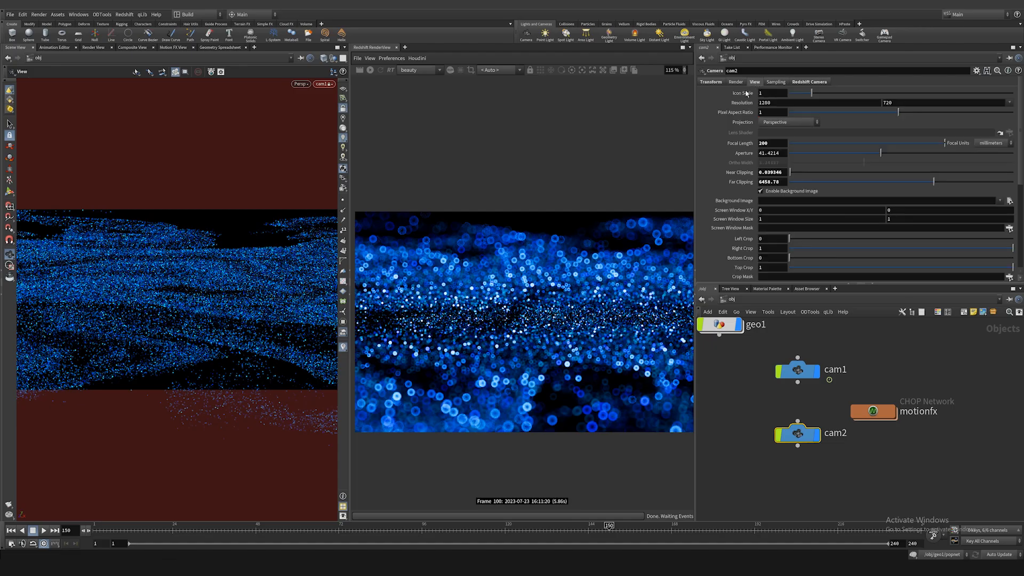
{"action": "left_click", "coordinate": [811, 82]}
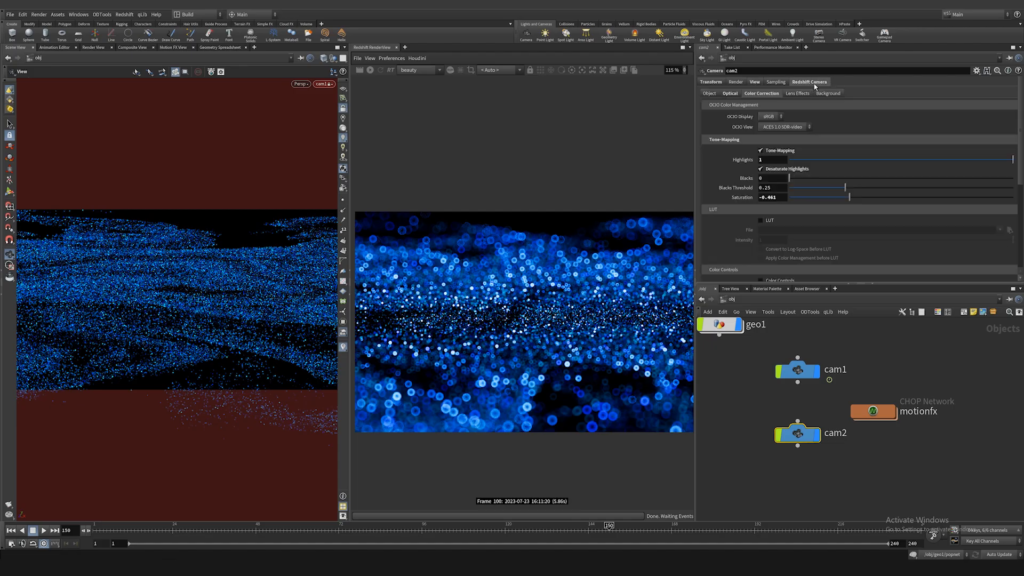
{"action": "left_click", "coordinate": [730, 94]}
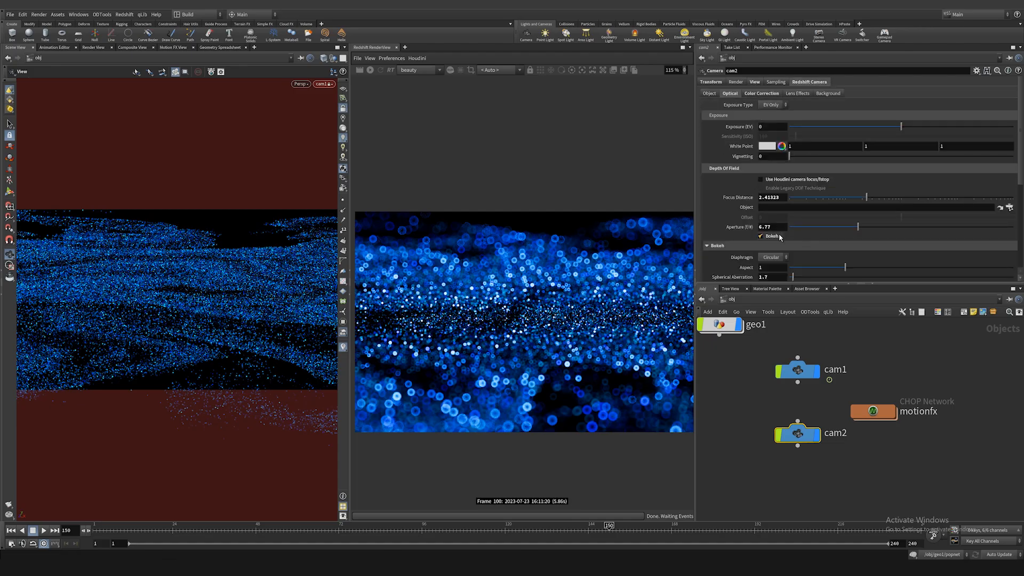
{"action": "left_click", "coordinate": [770, 236]}
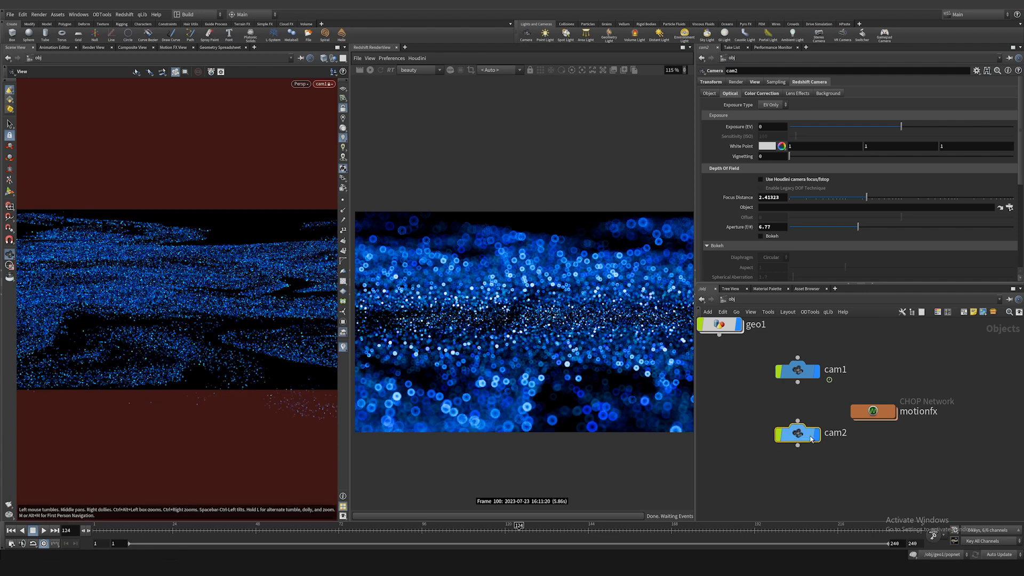
- Place the motionfx network beside cam1, then look through cam2 and orbit it to a higher view onto the particle swirls
{"action": "left_click_drag", "start_coordinate": [873, 411], "coordinate": [902, 369]}
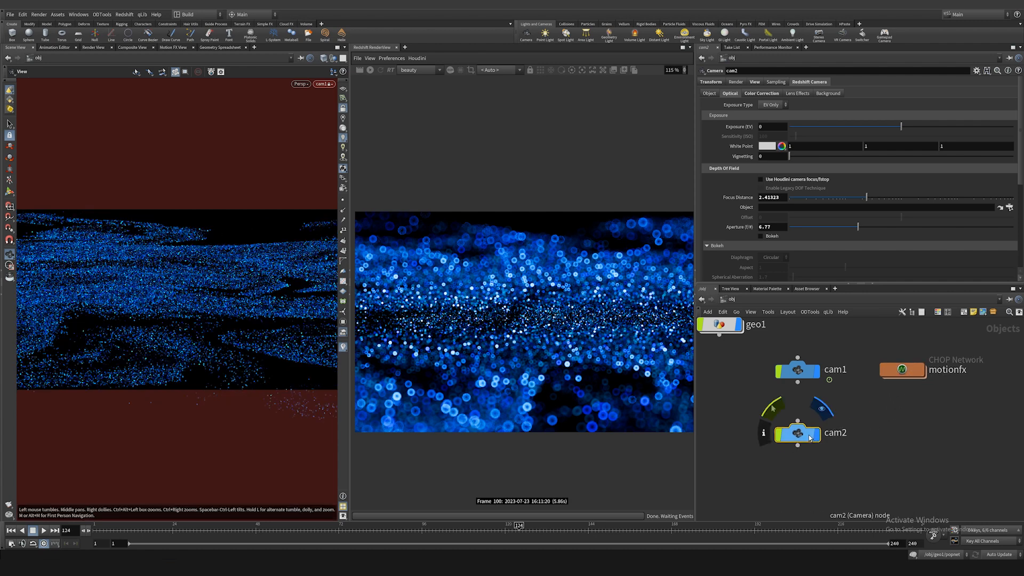
{"action": "left_click", "coordinate": [490, 70]}
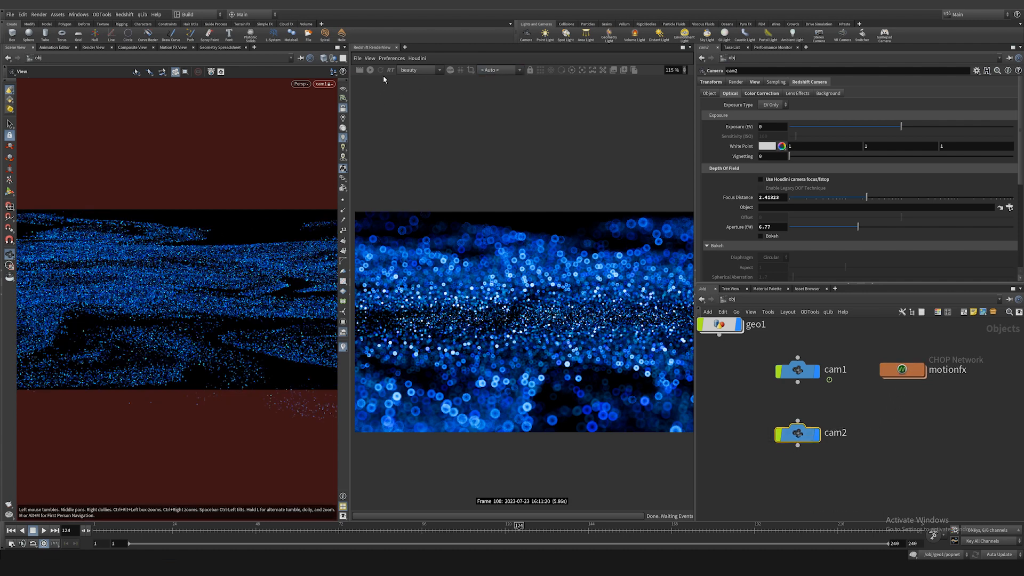
{"action": "left_click", "coordinate": [325, 84]}
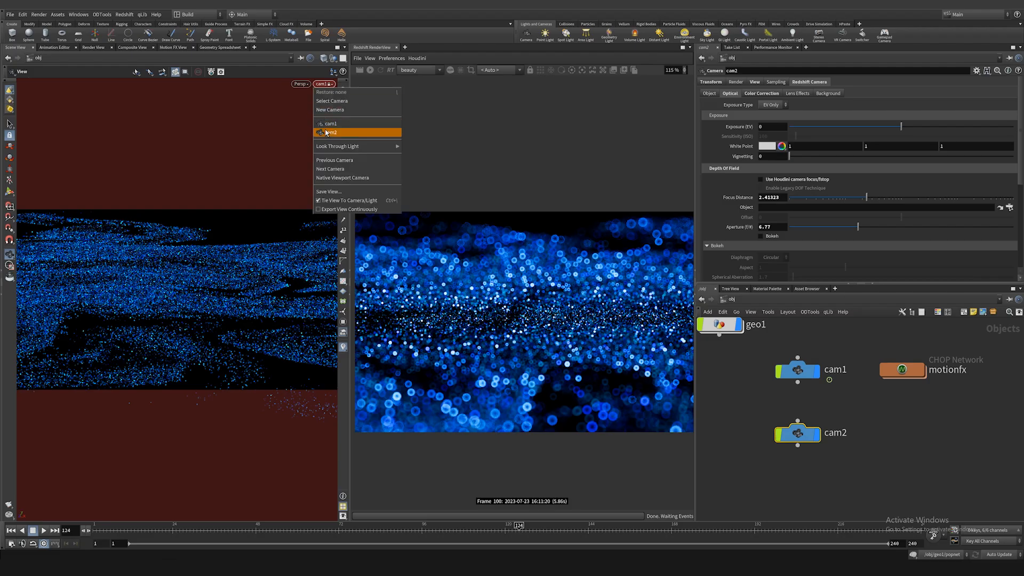
{"action": "left_click", "coordinate": [328, 133]}
{"action": "left_click_drag", "start_coordinate": [299, 188], "coordinate": [192, 309]}
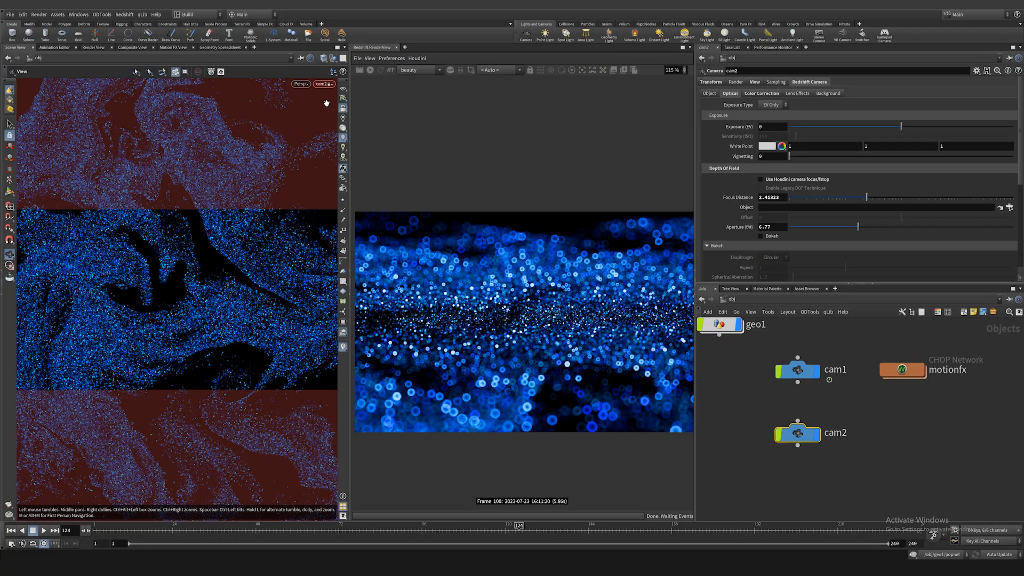
- Render the particles live through /obj/cam2 and save the scene
{"action": "left_click", "coordinate": [499, 70]}
{"action": "left_click", "coordinate": [500, 93]}
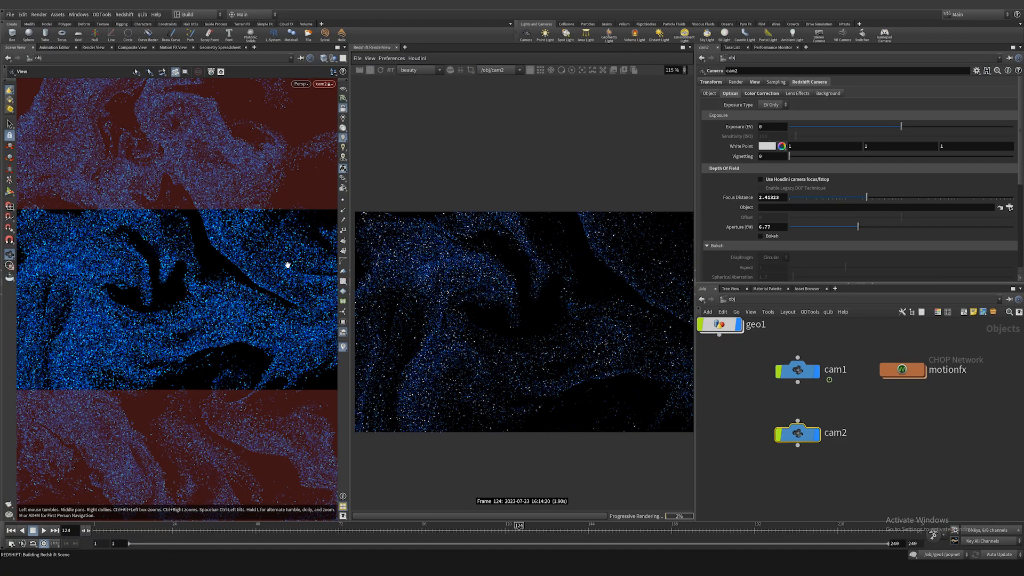
{"action": "left_click", "coordinate": [737, 387]}
{"action": "key", "text": "ctrl+s"}
- Orbit the cam2 view lower over the swirls and raise the Destination Min of fit1 inside geo1's pointvop1
{"action": "left_click_drag", "start_coordinate": [124, 313], "coordinate": [215, 270]}
{"action": "middle_click_drag", "start_coordinate": [766, 354], "coordinate": [886, 321]}
{"action": "double_click", "coordinate": [778, 362]}
{"action": "scroll", "coordinate": [848, 435], "scroll_direction": "up", "scroll_amount": 1}
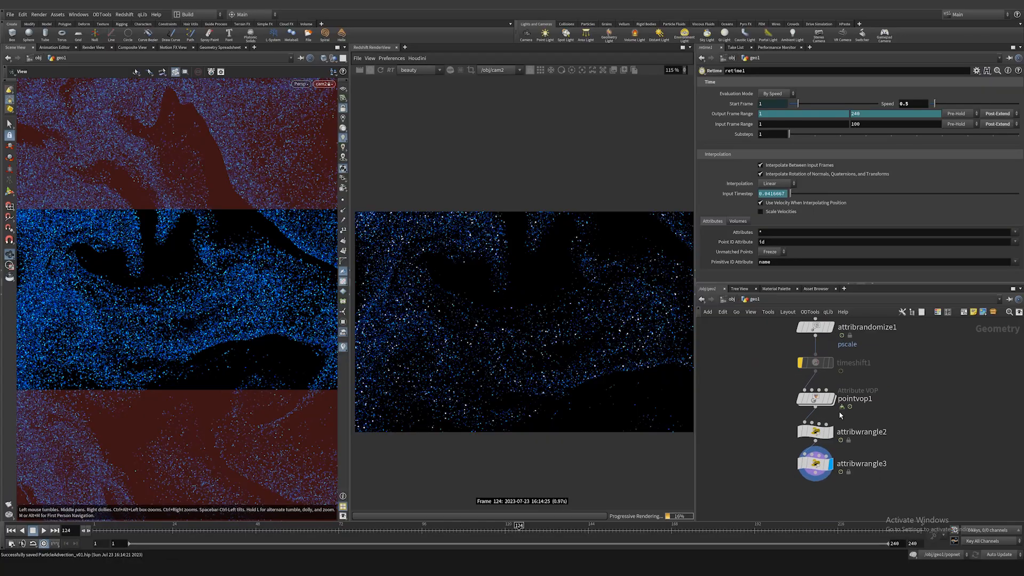
{"action": "double_click", "coordinate": [817, 398]}
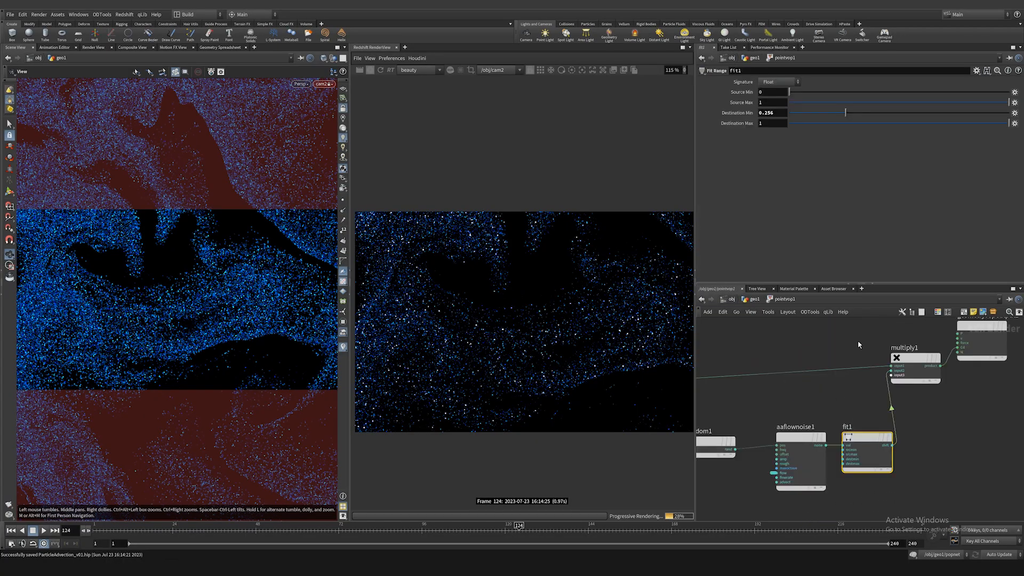
{"action": "left_click_drag", "start_coordinate": [846, 113], "coordinate": [893, 114]}
{"action": "scroll", "coordinate": [395, 139], "scroll_direction": "down", "scroll_amount": 2}
{"action": "key", "text": "u"}
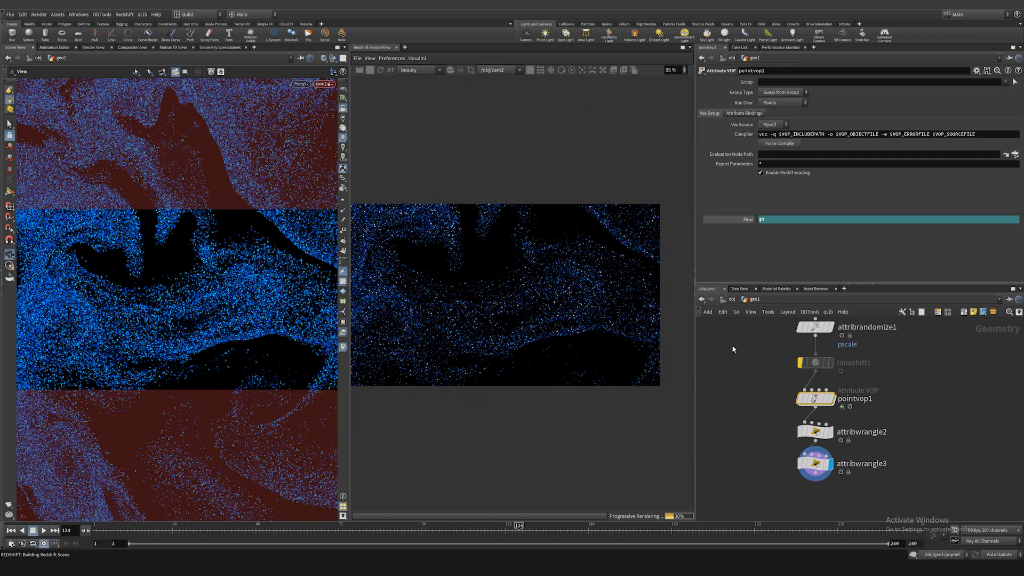
- Pull cam2 back to frame more of the particle swirls and set its Redshift exposure to 1.32
{"action": "right_click_drag", "start_coordinate": [236, 278], "coordinate": [166, 288]}
{"action": "middle_click_drag", "start_coordinate": [167, 288], "coordinate": [162, 288]}
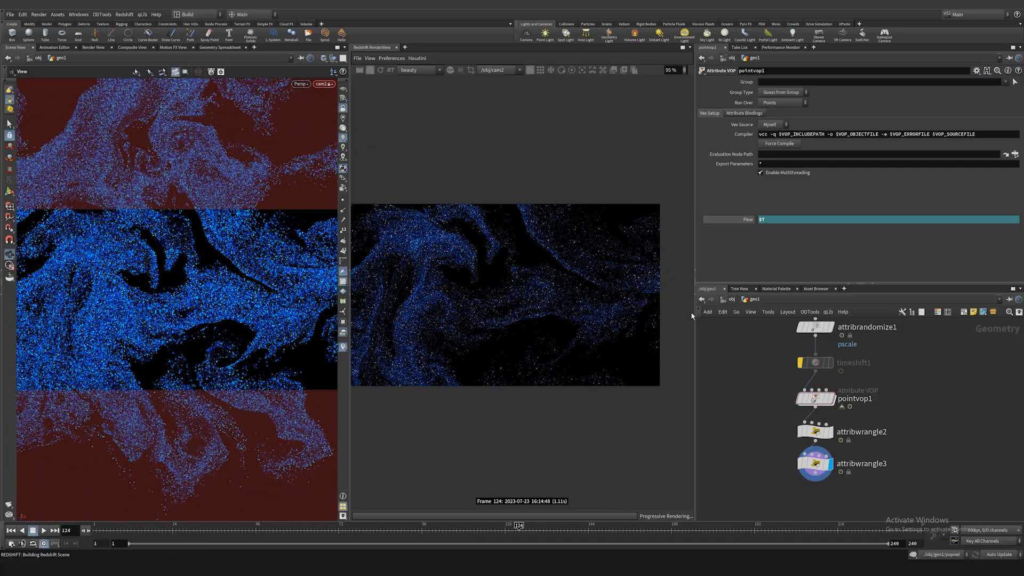
{"action": "left_click", "coordinate": [730, 300]}
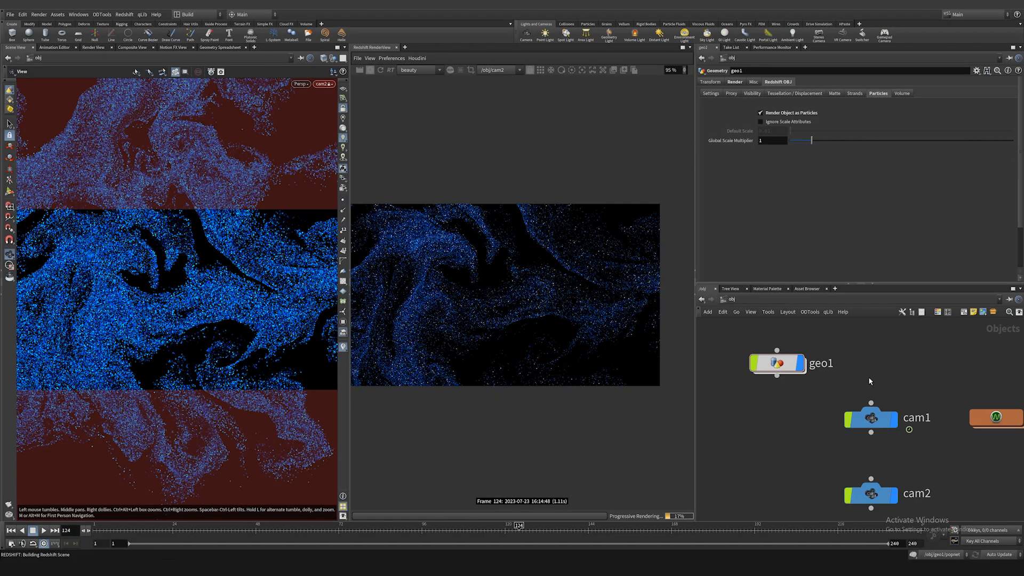
{"action": "scroll", "coordinate": [902, 442], "scroll_direction": "down", "scroll_amount": 3}
{"action": "middle_click_drag", "start_coordinate": [845, 459], "coordinate": [776, 407]}
{"action": "scroll", "coordinate": [780, 407], "scroll_direction": "up", "scroll_amount": 3}
{"action": "left_click", "coordinate": [840, 429]}
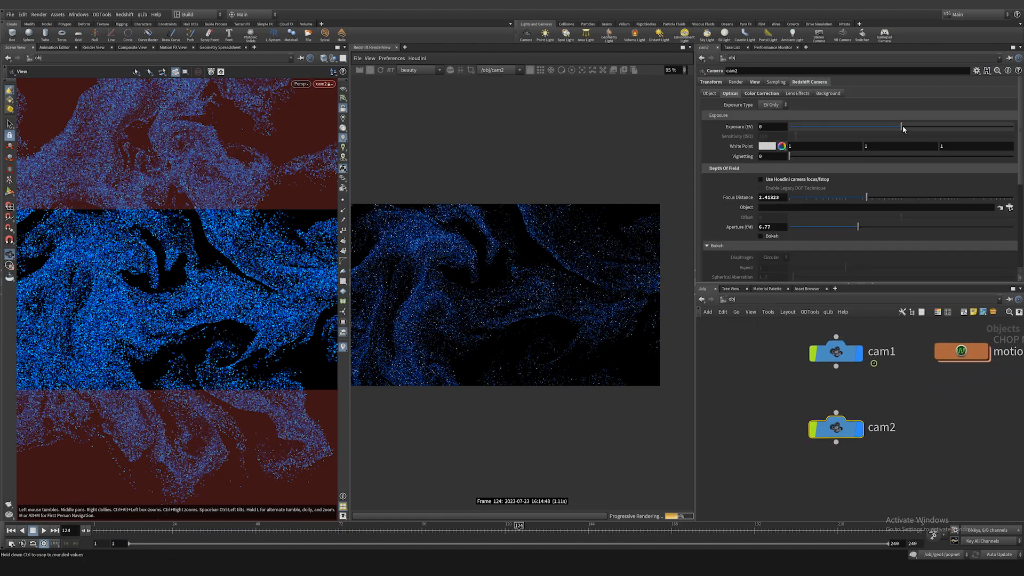
{"action": "left_click_drag", "start_coordinate": [910, 129], "coordinate": [916, 127]}
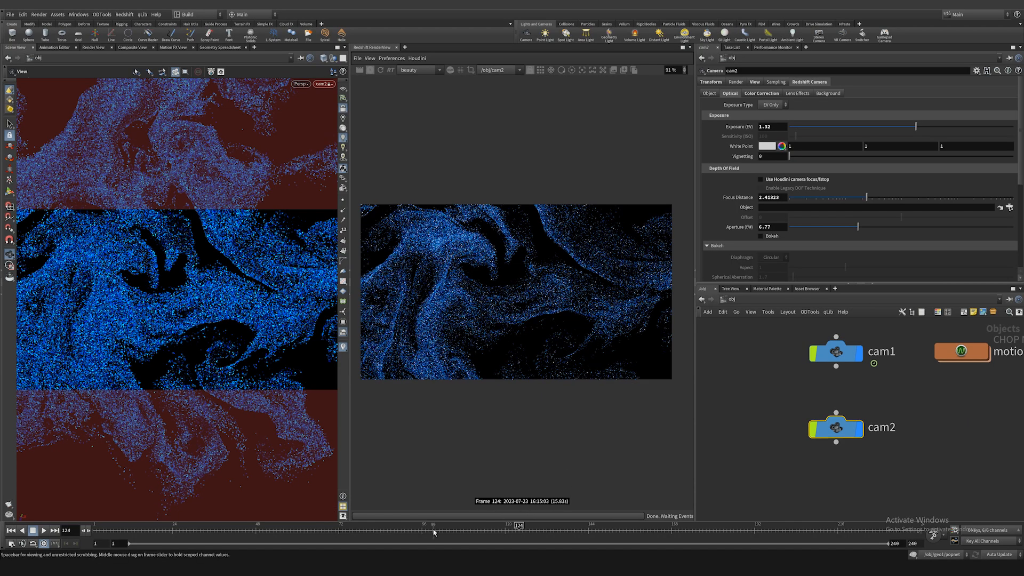
- Go to frame 109 and add a null between cam1 and cam2, moving cam2 lower to make room
{"action": "left_click_drag", "start_coordinate": [434, 533], "coordinate": [467, 537]}
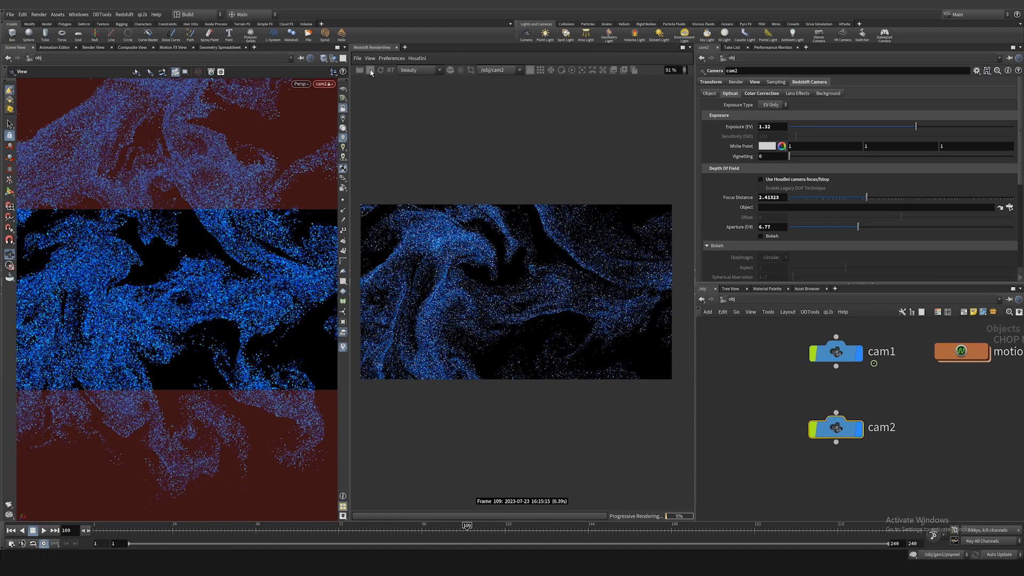
{"action": "left_click_drag", "start_coordinate": [836, 428], "coordinate": [836, 471]}
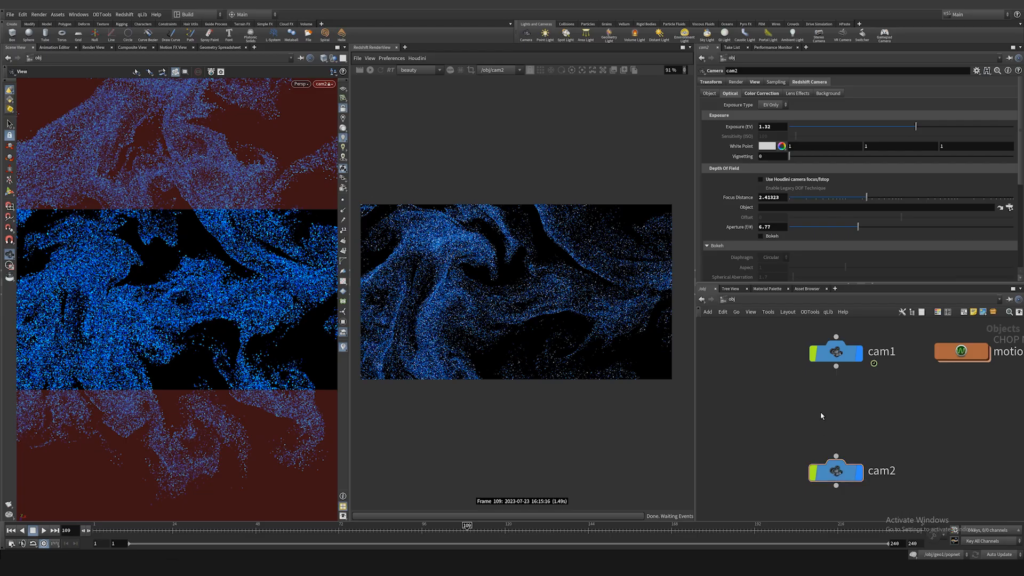
{"action": "key", "text": "Tab"}
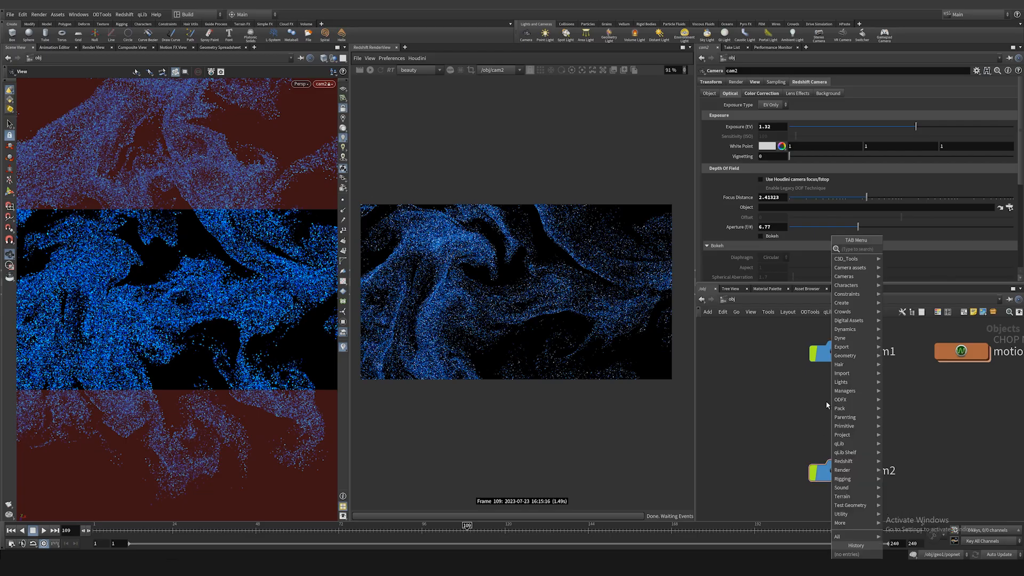
{"action": "scroll", "coordinate": [208, 271], "scroll_direction": "down", "scroll_amount": 10}
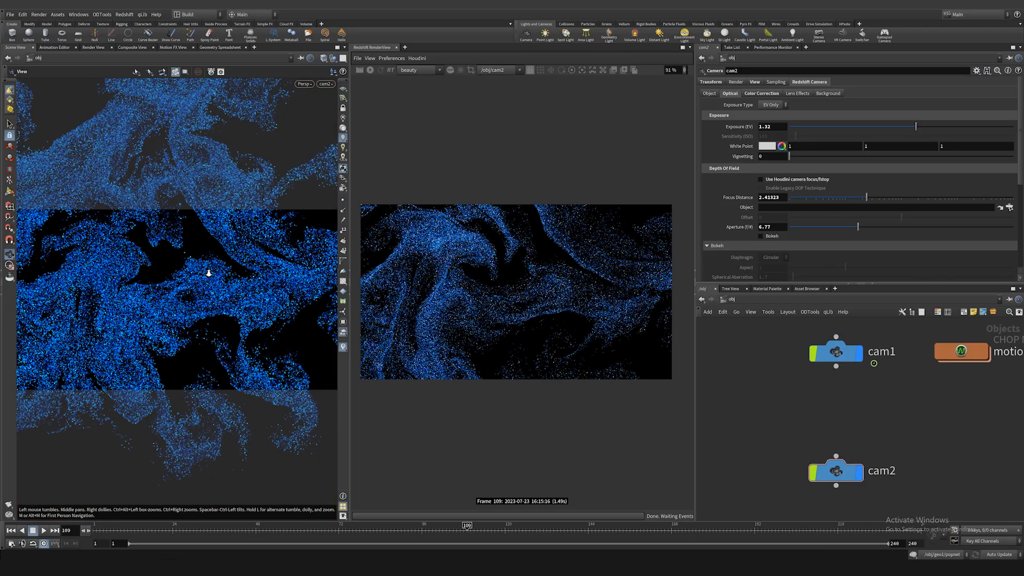
{"action": "left_click_drag", "start_coordinate": [210, 271], "coordinate": [243, 237]}
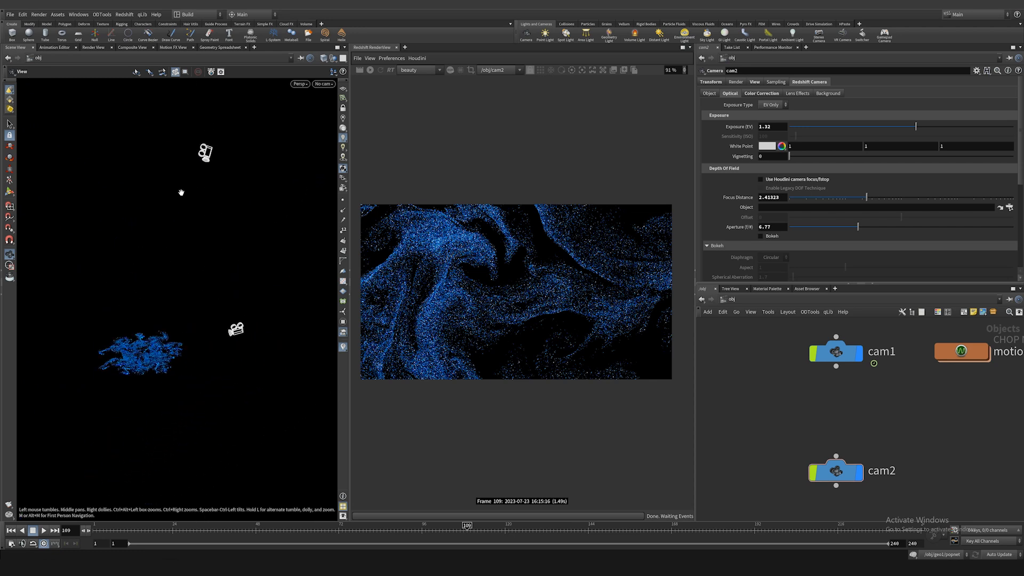
{"action": "key", "text": "Tab"}
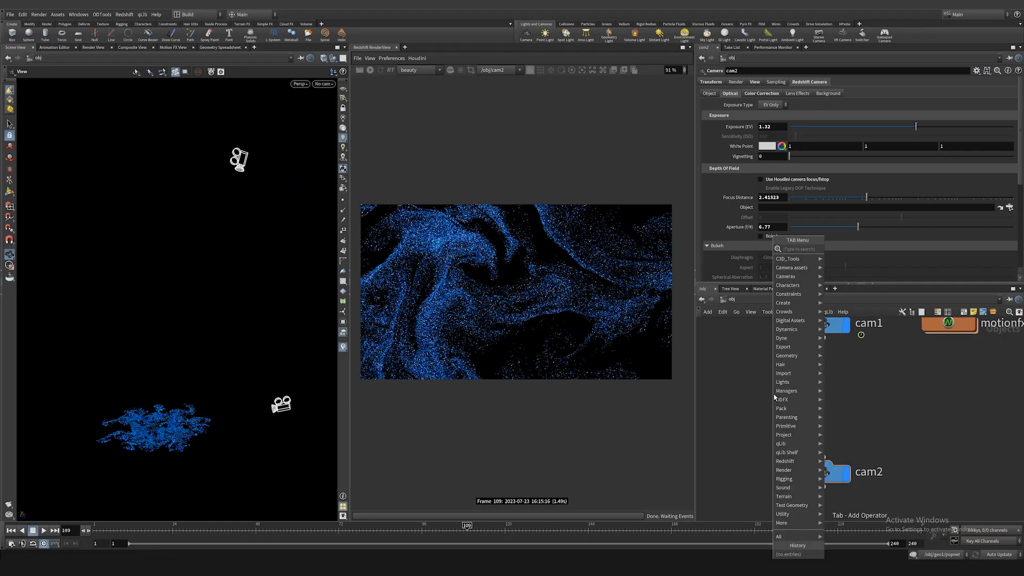
{"action": "type", "text": "null"}
{"action": "key", "text": "Return"}
{"action": "left_click", "coordinate": [821, 400]}
- Copy cam2's translate values onto null1 so the null sits at the camera's position
{"action": "left_click", "coordinate": [823, 472]}
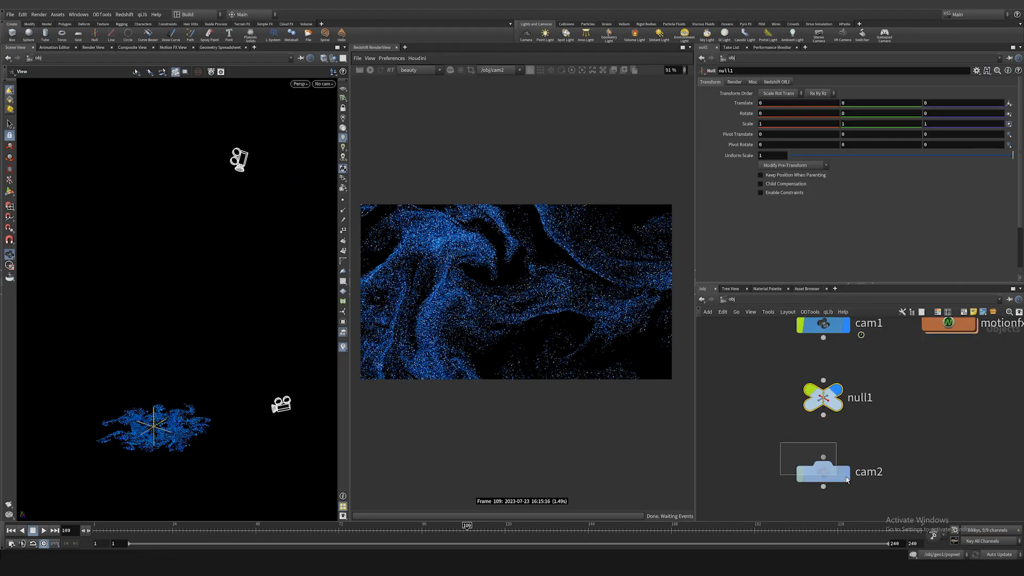
{"action": "left_click", "coordinate": [711, 82]}
{"action": "right_click", "coordinate": [742, 103]}
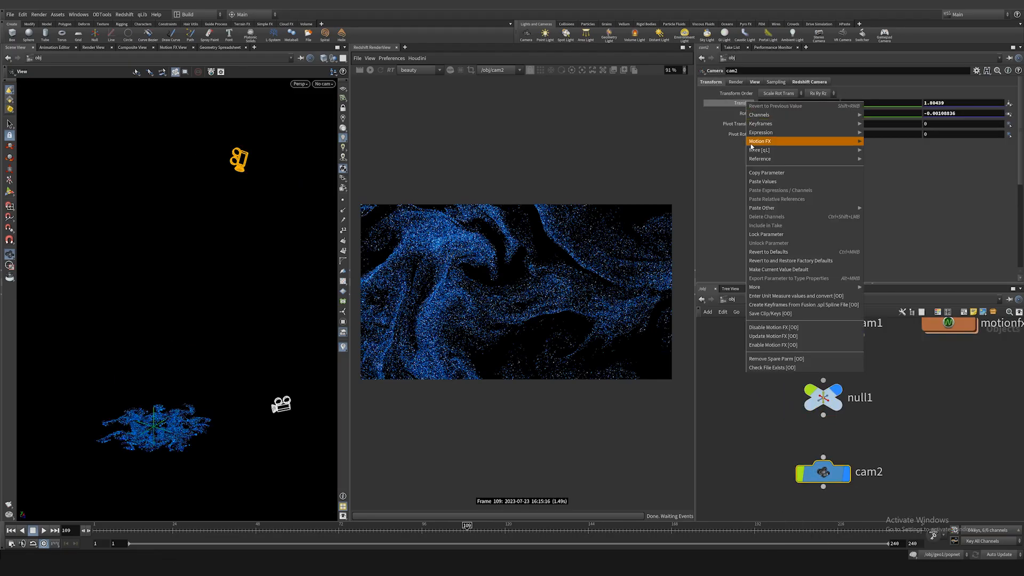
{"action": "left_click", "coordinate": [768, 173]}
{"action": "left_click", "coordinate": [823, 397]}
{"action": "right_click", "coordinate": [756, 108]}
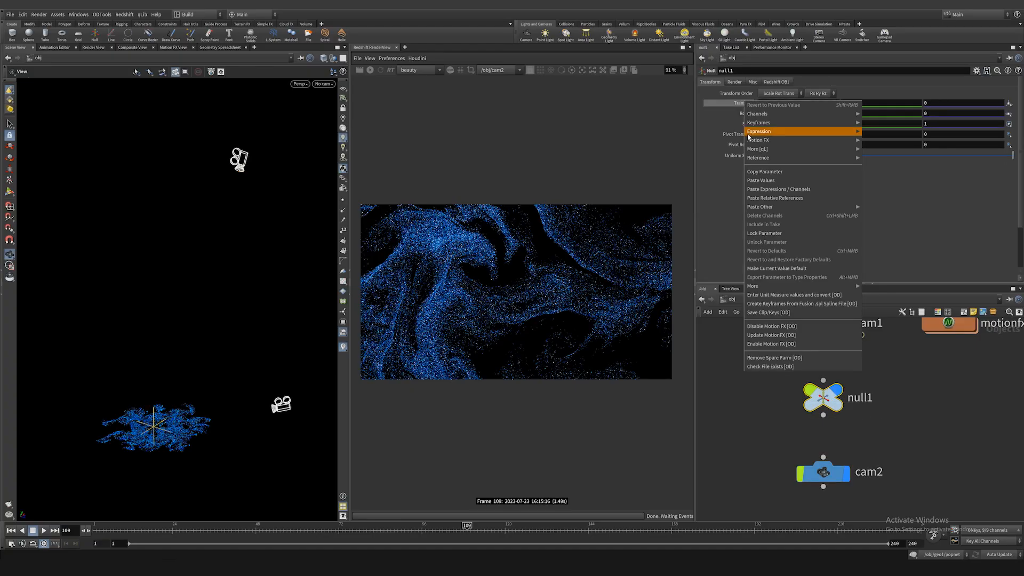
{"action": "left_click", "coordinate": [768, 179]}
- Copy cam2's rotate values onto null1 so the null matches the camera's orientation
{"action": "left_click", "coordinate": [823, 471]}
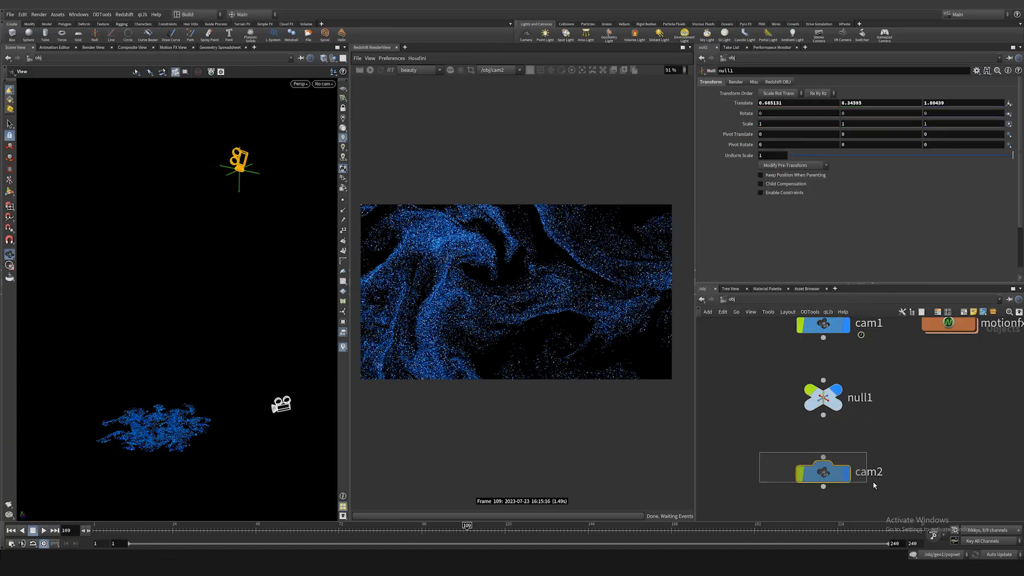
{"action": "right_click", "coordinate": [749, 115]}
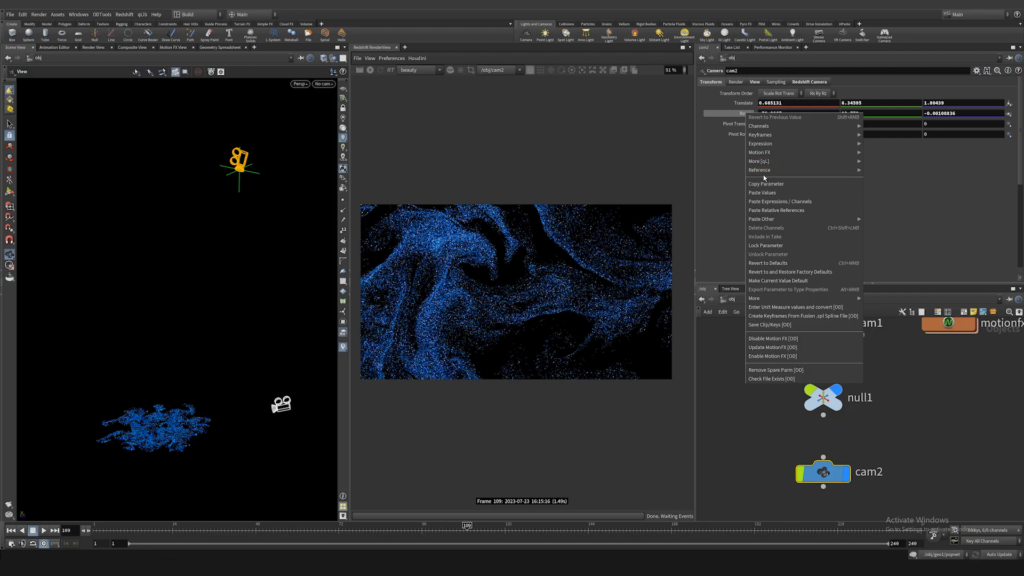
{"action": "left_click", "coordinate": [763, 193]}
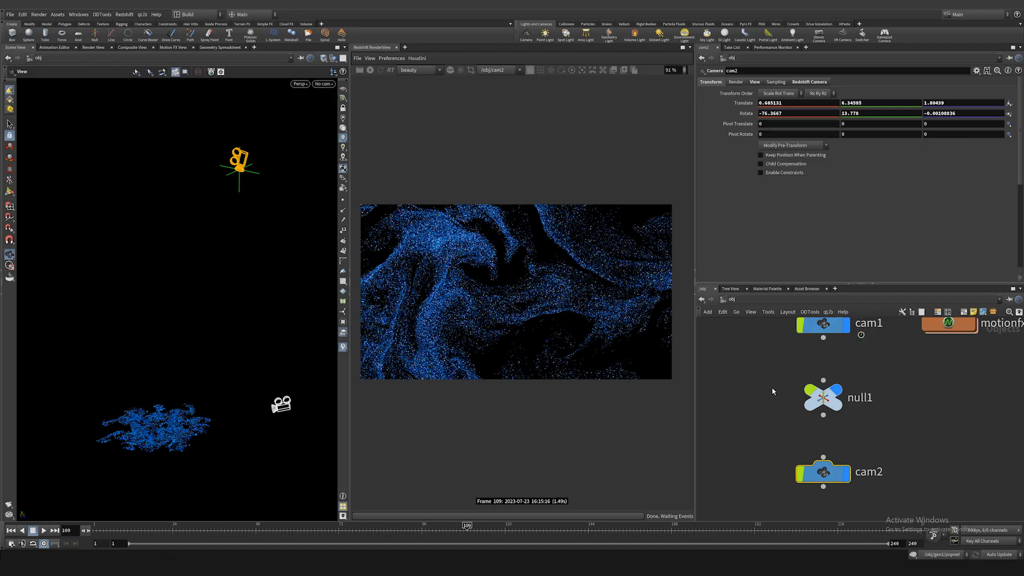
{"action": "left_click", "coordinate": [823, 397]}
{"action": "right_click", "coordinate": [749, 117]}
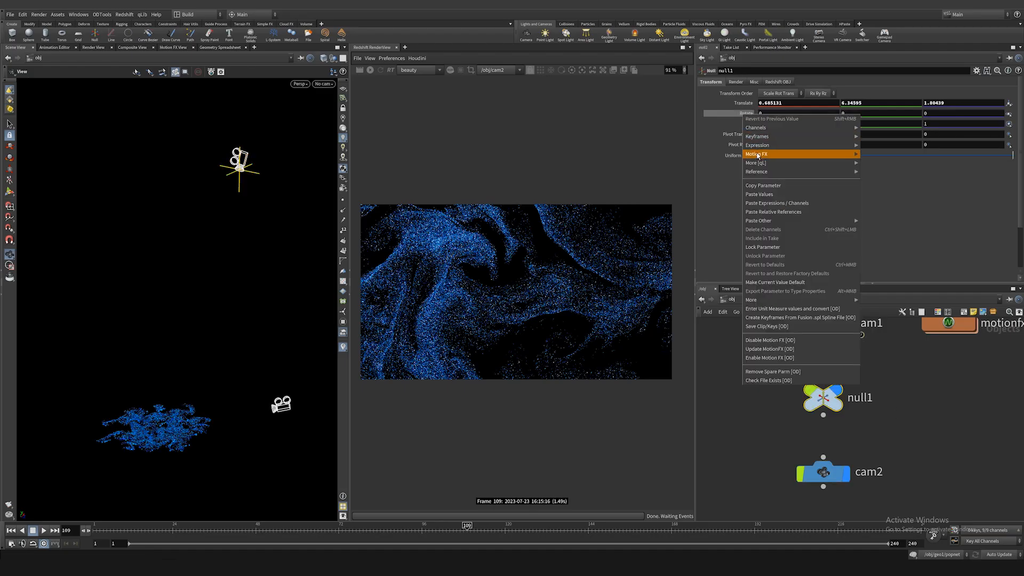
{"action": "left_click", "coordinate": [763, 192]}
{"action": "left_click_drag", "start_coordinate": [320, 199], "coordinate": [279, 182]}
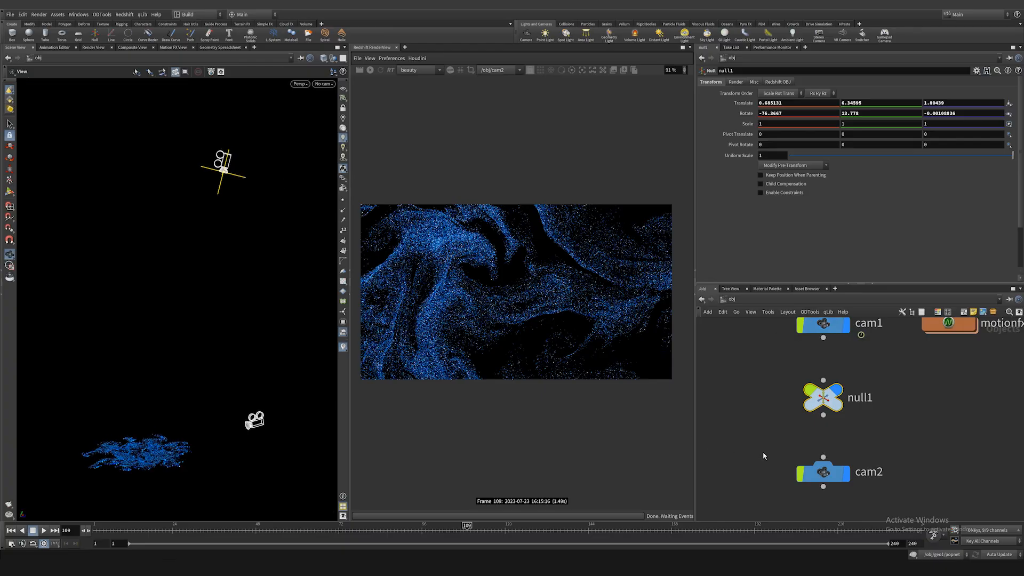
- Enable Keep Position When Parenting on cam2 and parent the camera to null1
{"action": "left_click", "coordinate": [816, 472]}
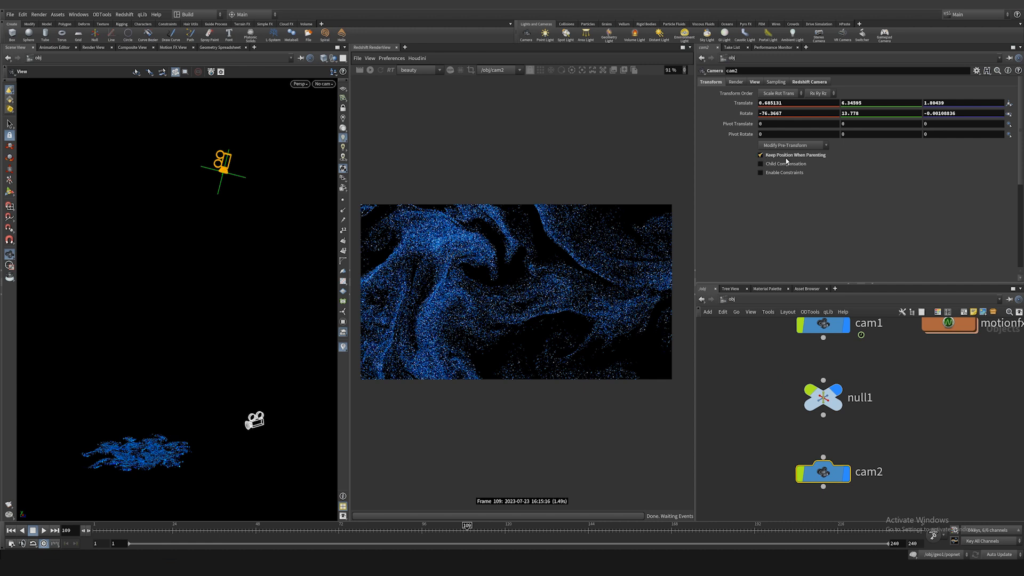
{"action": "middle_click_drag", "start_coordinate": [751, 366], "coordinate": [750, 356]}
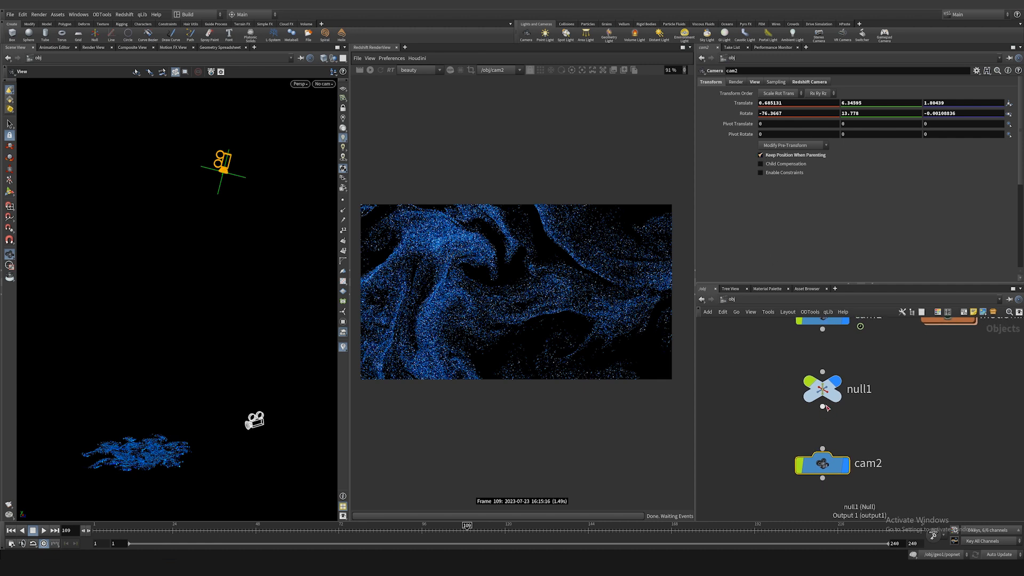
{"action": "left_click_drag", "start_coordinate": [823, 407], "coordinate": [823, 449]}
- Look through cam2 at frame 80 and keyframe null1's translation there
{"action": "left_click", "coordinate": [822, 389]}
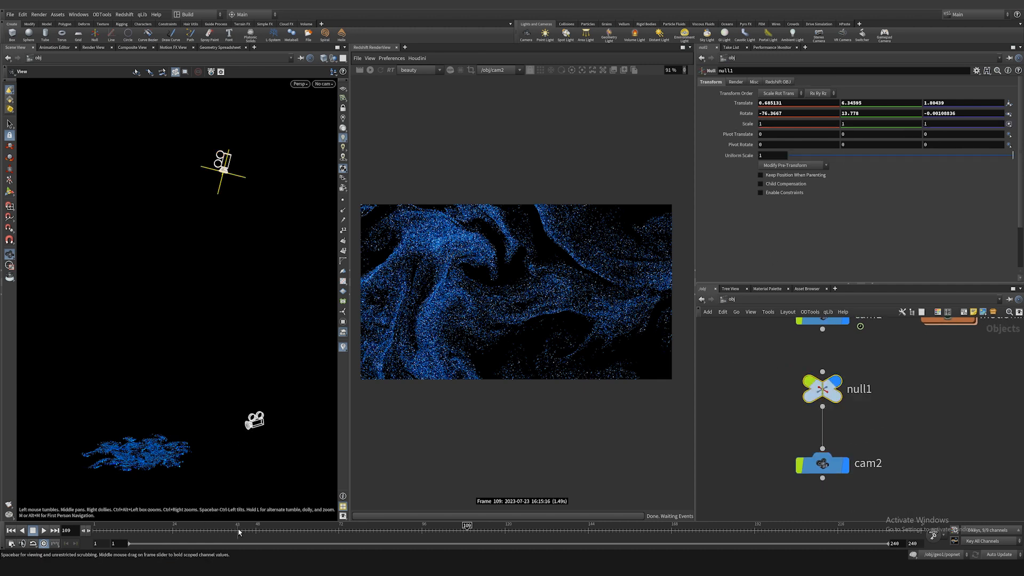
{"action": "left_click_drag", "start_coordinate": [238, 530], "coordinate": [363, 531]}
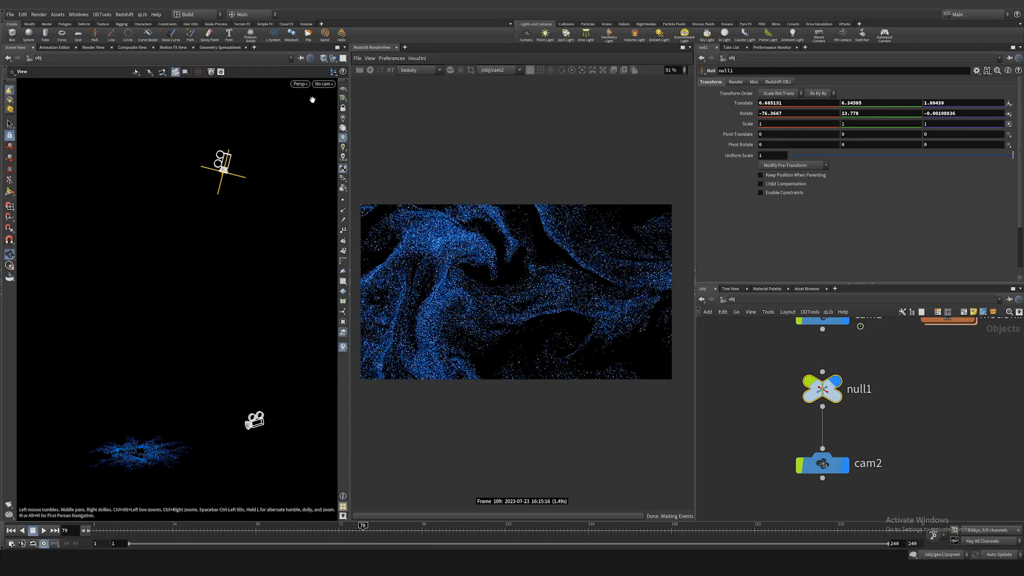
{"action": "left_click", "coordinate": [324, 83]}
{"action": "left_click", "coordinate": [331, 131]}
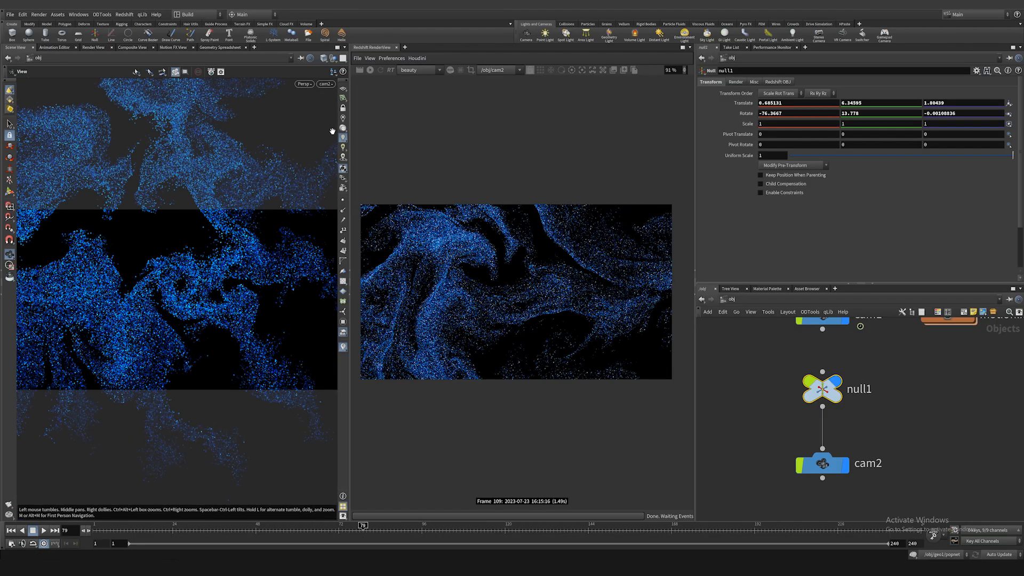
{"action": "mouse_move", "coordinate": [380, 534]}
{"action": "left_mouse_down"}
{"action": "mouse_move", "coordinate": [457, 535]}
{"action": "mouse_move", "coordinate": [368, 542]}
{"action": "left_mouse_up"}
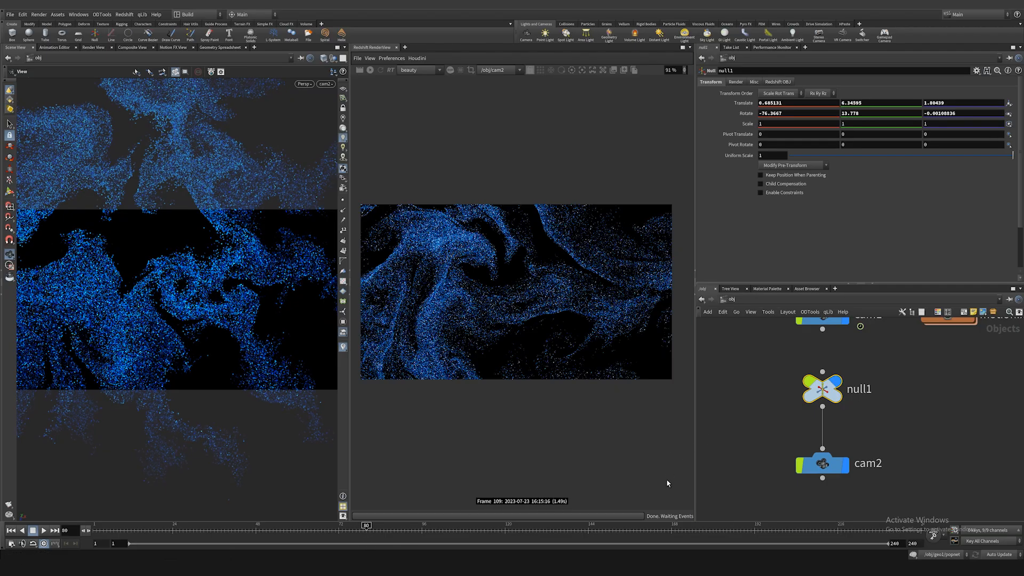
{"action": "left_click", "coordinate": [744, 103], "text": "alt"}
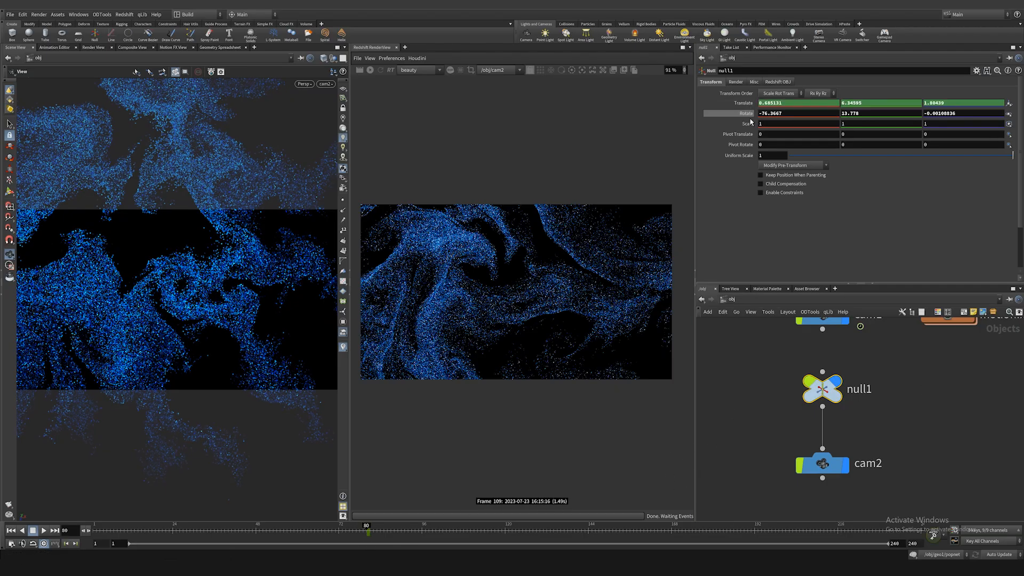
- At frame 165, move null1 toward the particles to about 0.59, 4.77, 1.43, keyframe its translation, and preview the move through cam2
{"action": "right_click_drag", "start_coordinate": [250, 222], "coordinate": [155, 267], "text": "alt"}
{"action": "left_click_drag", "start_coordinate": [155, 267], "coordinate": [267, 298], "text": "alt"}
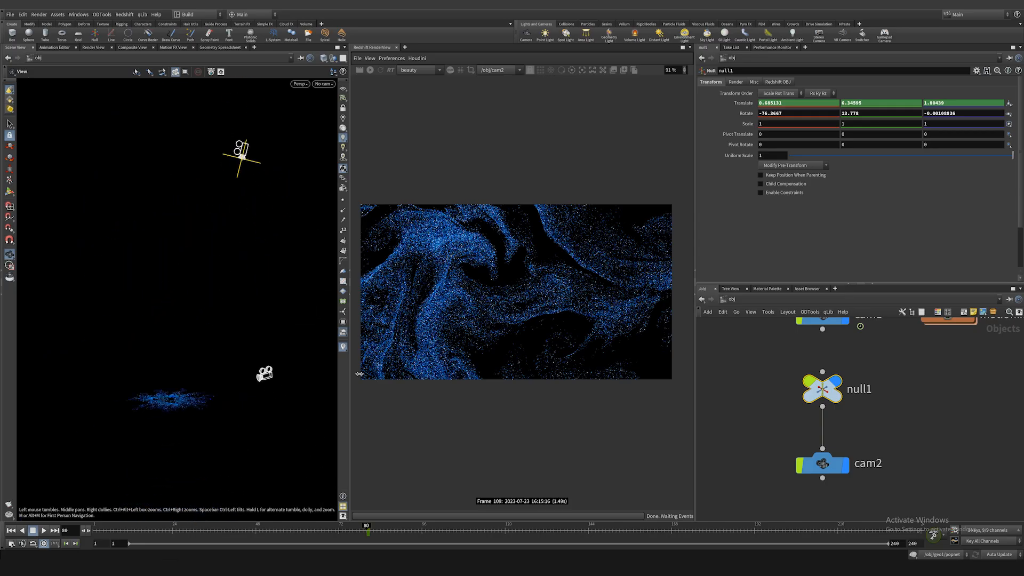
{"action": "left_click", "coordinate": [661, 532]}
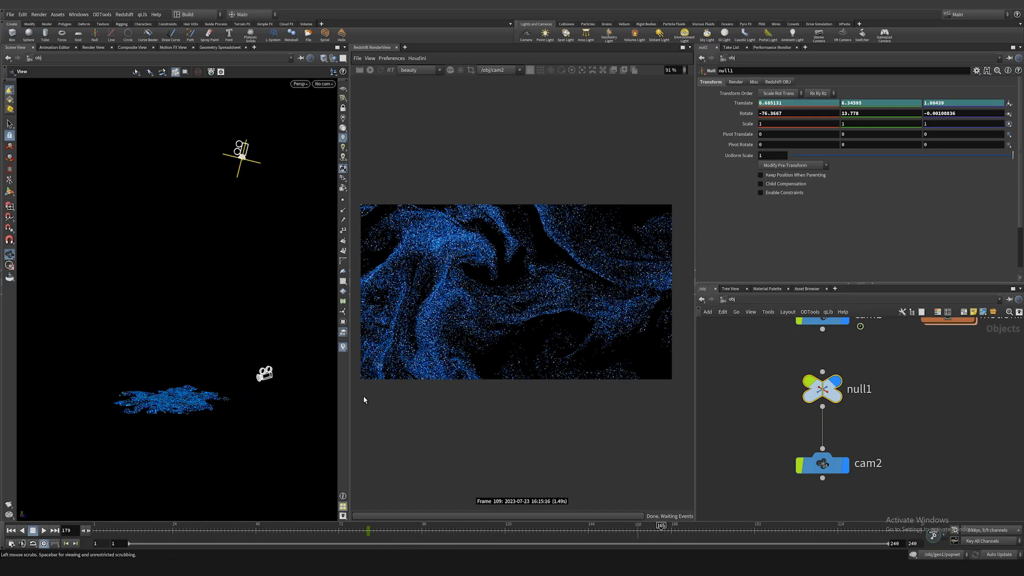
{"action": "left_click", "coordinate": [9, 180]}
{"action": "left_click_drag", "start_coordinate": [249, 131], "coordinate": [227, 188]}
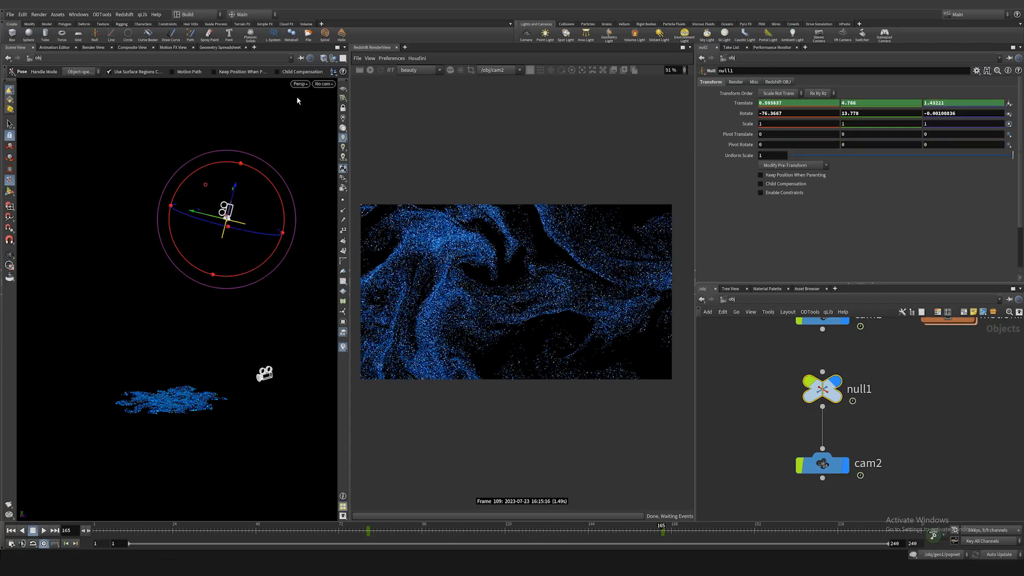
{"action": "left_click", "coordinate": [324, 84]}
{"action": "left_click", "coordinate": [333, 130]}
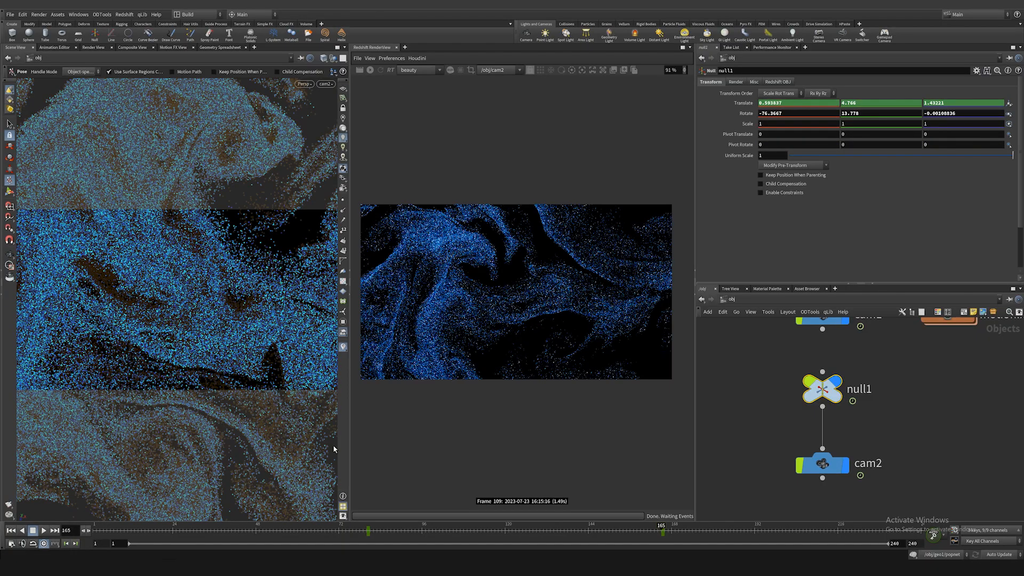
{"action": "left_click_drag", "start_coordinate": [375, 534], "coordinate": [557, 533]}
- Open null1's translate channels in the animation editor and straighten the Translate X and Translate Y curves between their keyframes
{"action": "left_click", "coordinate": [750, 104], "text": "shift"}
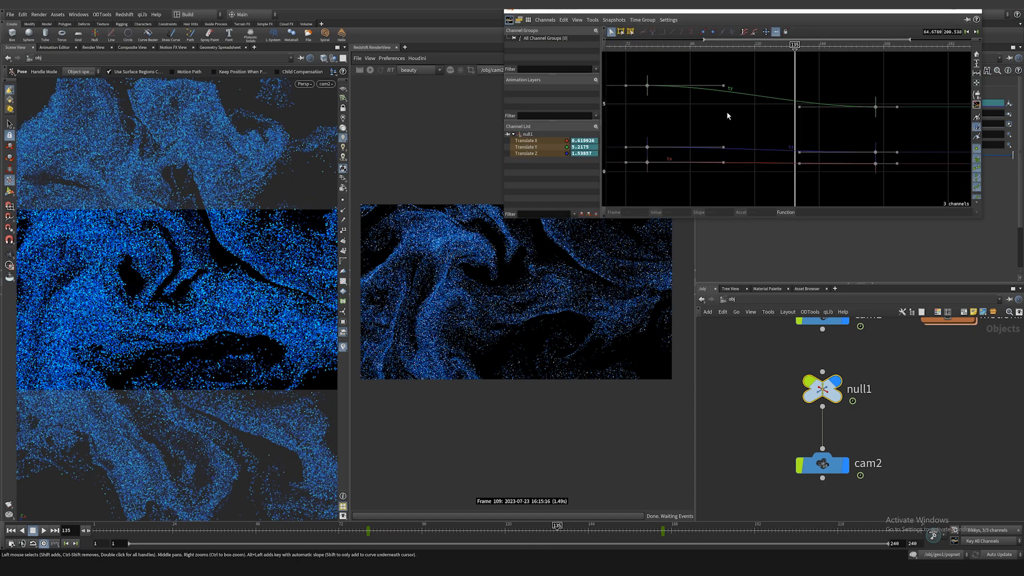
{"action": "left_click_drag", "start_coordinate": [667, 73], "coordinate": [633, 170]}
{"action": "left_click", "coordinate": [532, 141]}
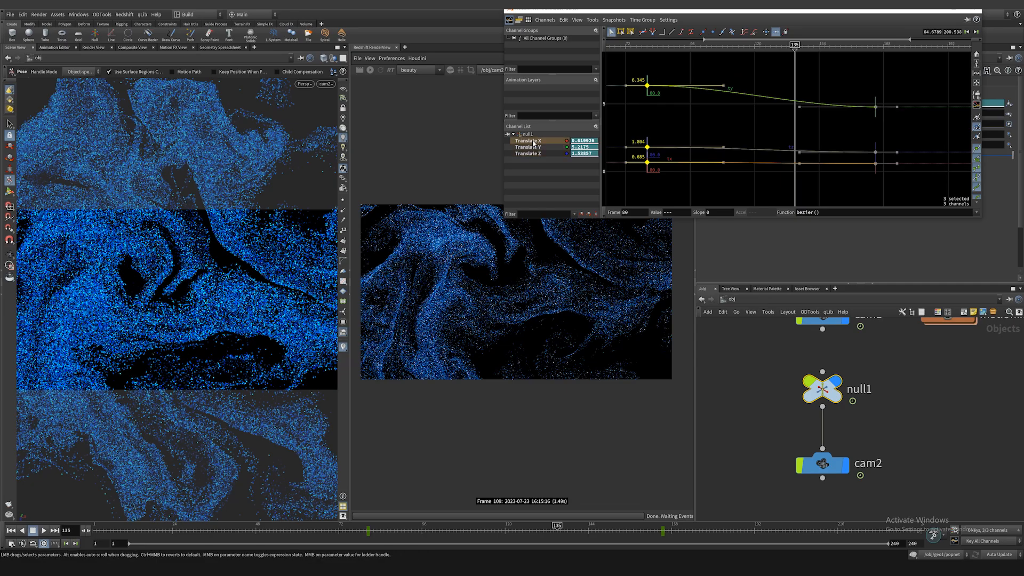
{"action": "key", "text": "h"}
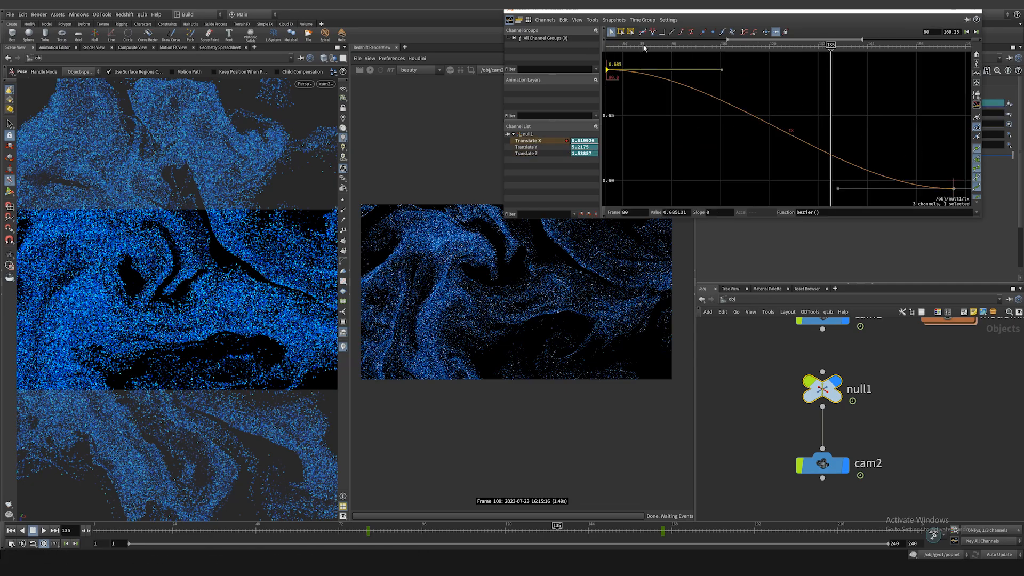
{"action": "left_click", "coordinate": [542, 147]}
{"action": "key", "text": "h"}
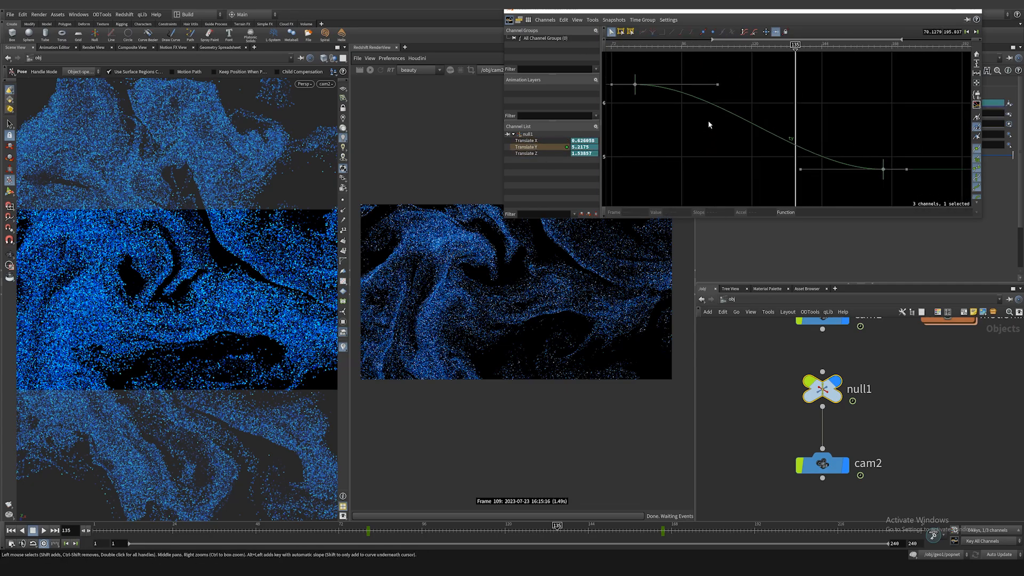
{"action": "left_click", "coordinate": [672, 31]}
- Straighten null1's Translate Z curve between its two keyframes and scrub the timeline to check the camera move
{"action": "left_click", "coordinate": [533, 153]}
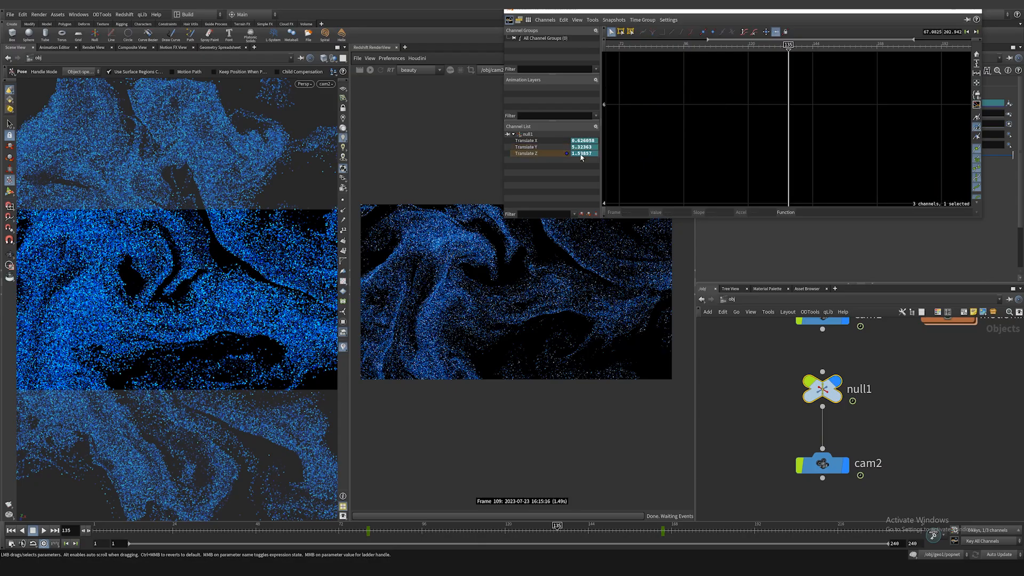
{"action": "key", "text": "h"}
{"action": "scroll", "coordinate": [672, 121], "scroll_direction": "down", "scroll_amount": 1}
{"action": "left_click_drag", "start_coordinate": [664, 120], "coordinate": [614, 75]}
{"action": "left_click", "coordinate": [672, 32]}
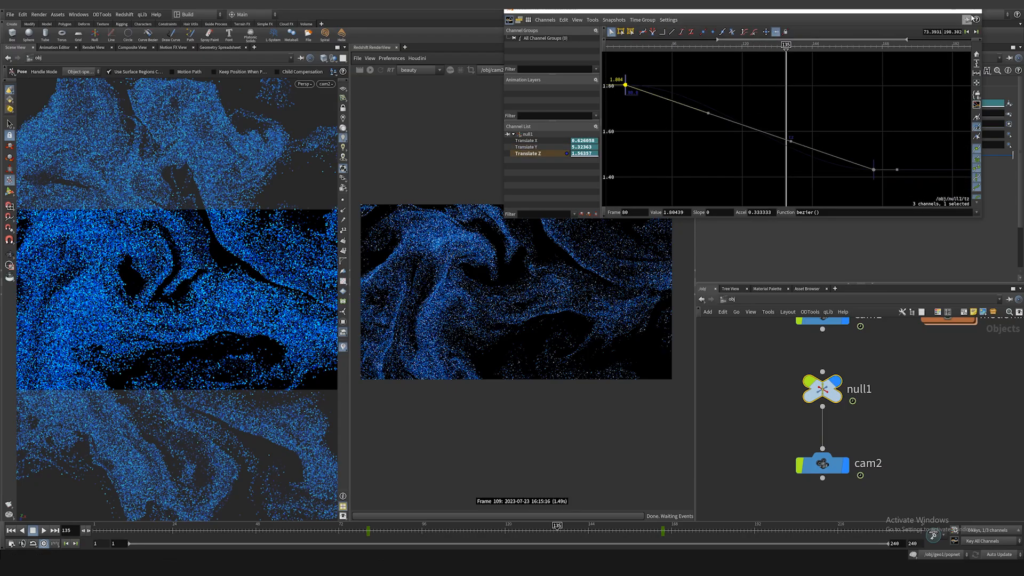
{"action": "left_click", "coordinate": [974, 11]}
{"action": "left_click_drag", "start_coordinate": [533, 533], "coordinate": [633, 535]}
- At frame 80, leave the cam2 view and keyframe null1's rotation
{"action": "key", "text": "space"}
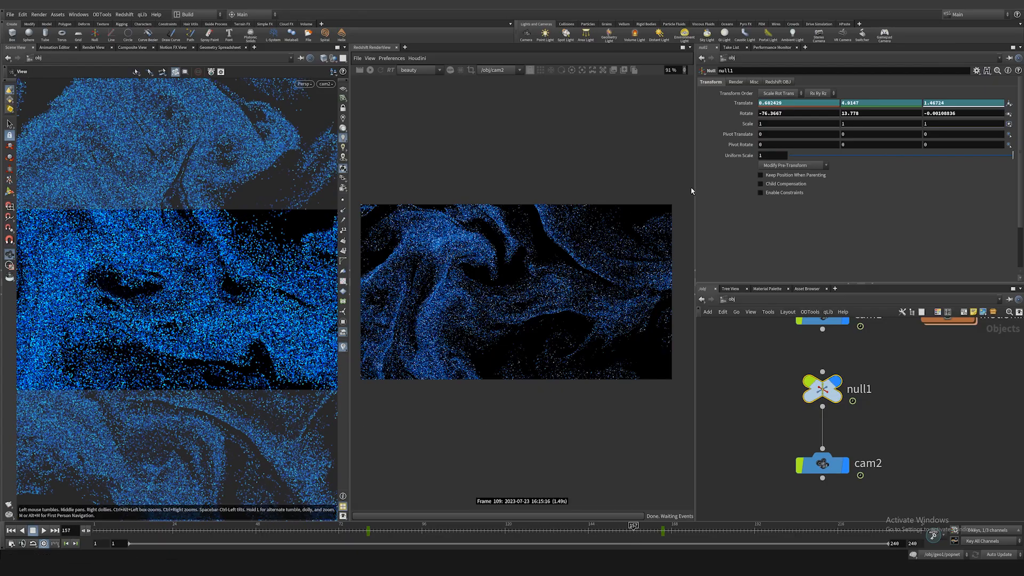
{"action": "left_click", "coordinate": [66, 544]}
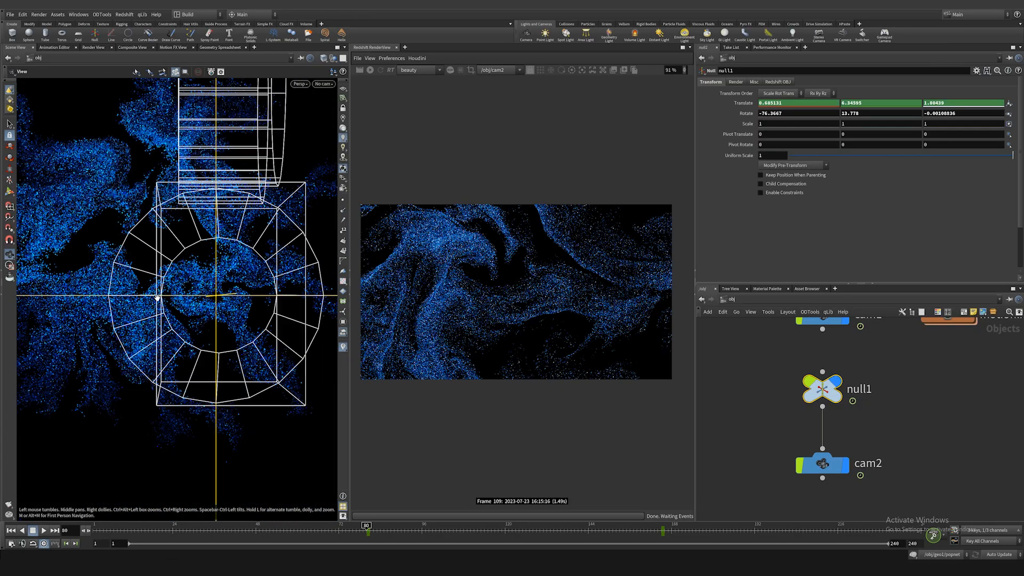
{"action": "scroll", "coordinate": [192, 316], "scroll_direction": "down", "scroll_amount": 10}
{"action": "scroll", "coordinate": [197, 290], "scroll_direction": "down", "scroll_amount": 5}
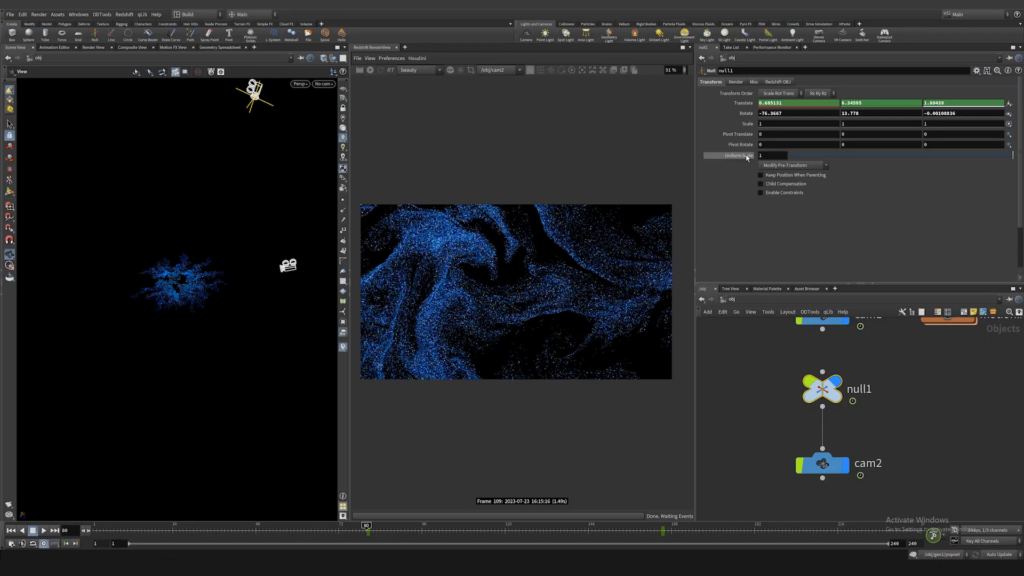
{"action": "left_click", "coordinate": [746, 113], "text": "alt"}
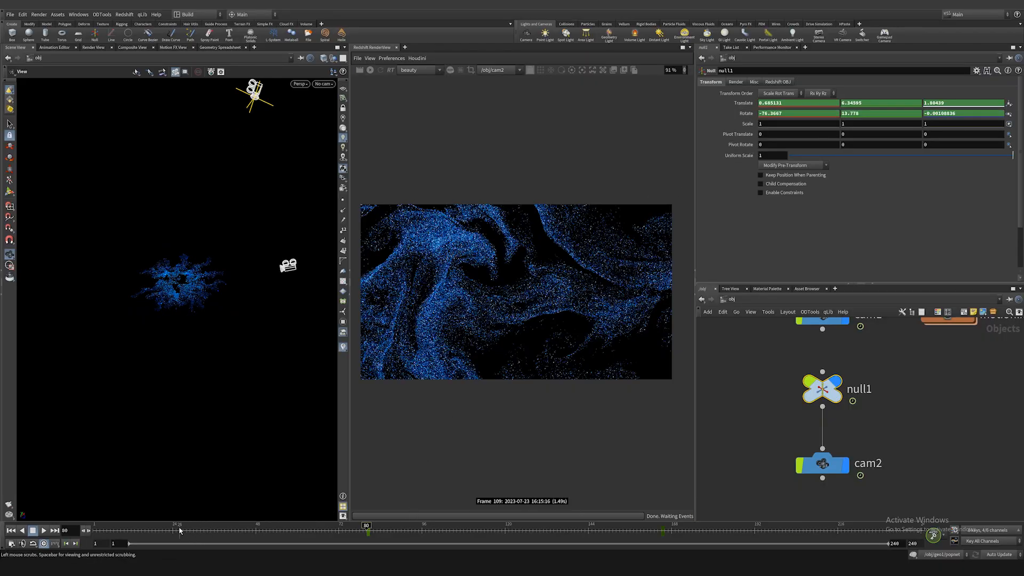
- At frame 165, rotate null1 to about -76.6, -8.97, -5.43 with its rotation keyed, and look through cam2
{"action": "left_click", "coordinate": [76, 543]}
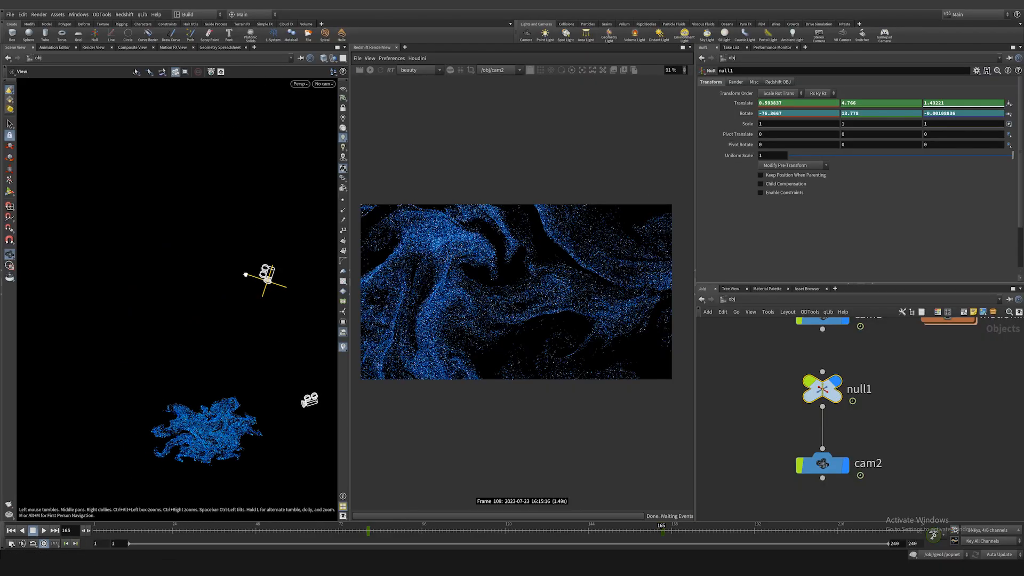
{"action": "left_click", "coordinate": [11, 192]}
{"action": "middle_click_drag", "start_coordinate": [274, 362], "coordinate": [165, 295], "text": "alt"}
{"action": "left_click_drag", "start_coordinate": [164, 295], "coordinate": [140, 288], "text": "alt"}
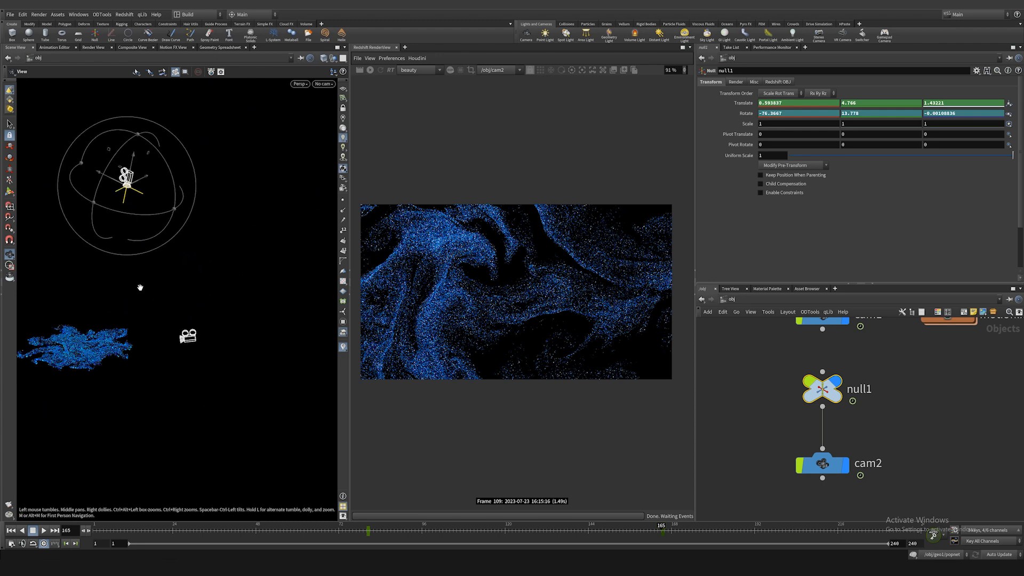
{"action": "middle_click_drag", "start_coordinate": [139, 288], "coordinate": [240, 385], "text": "alt"}
{"action": "left_click_drag", "start_coordinate": [231, 318], "coordinate": [204, 313]}
{"action": "left_click", "coordinate": [323, 85]}
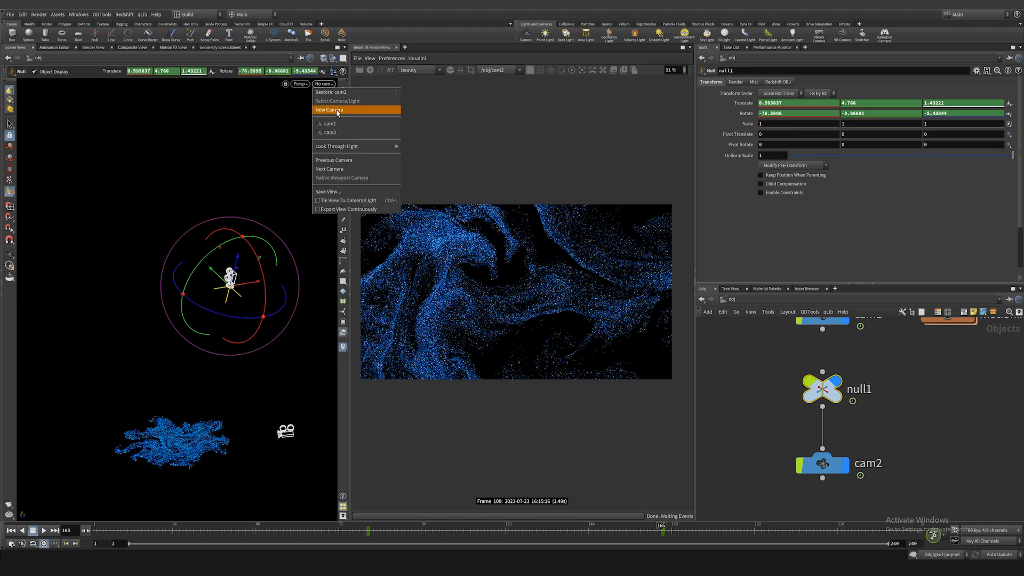
{"action": "left_click", "coordinate": [342, 133]}
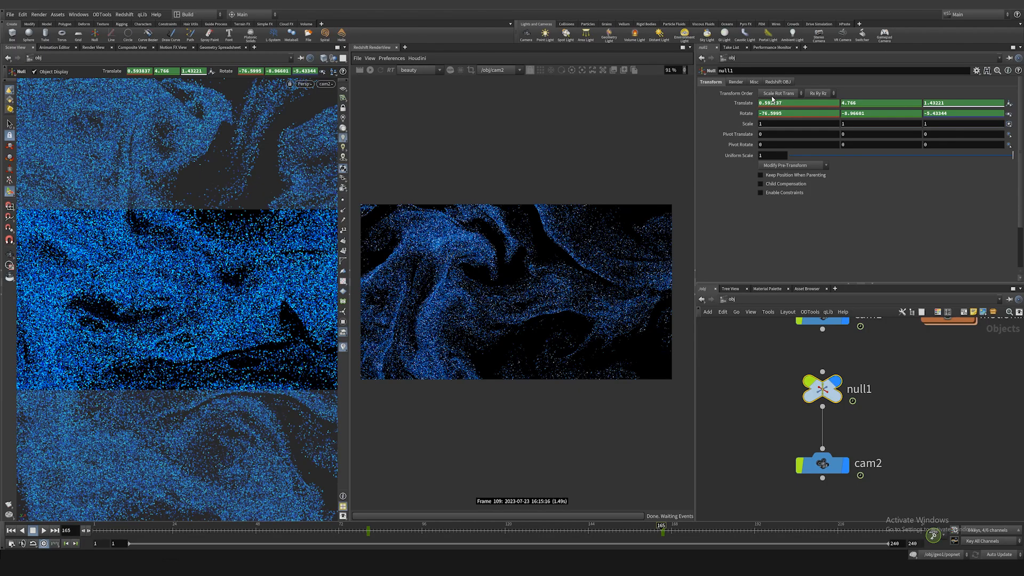
- Straighten null1's rotate animation curves between their keyframes and play back the move through cam2
{"action": "left_click", "coordinate": [747, 114], "text": "shift"}
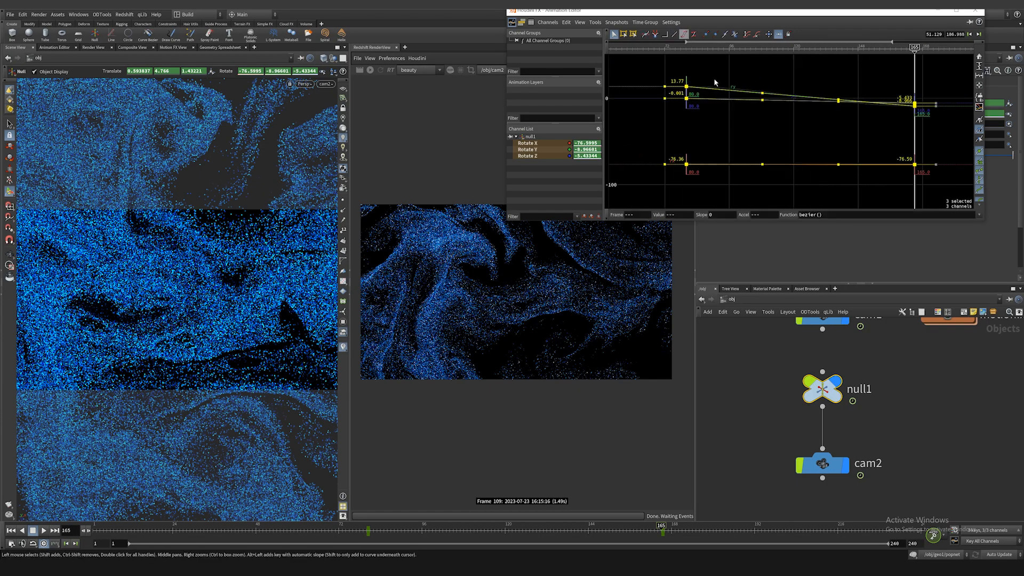
{"action": "left_click", "coordinate": [975, 10]}
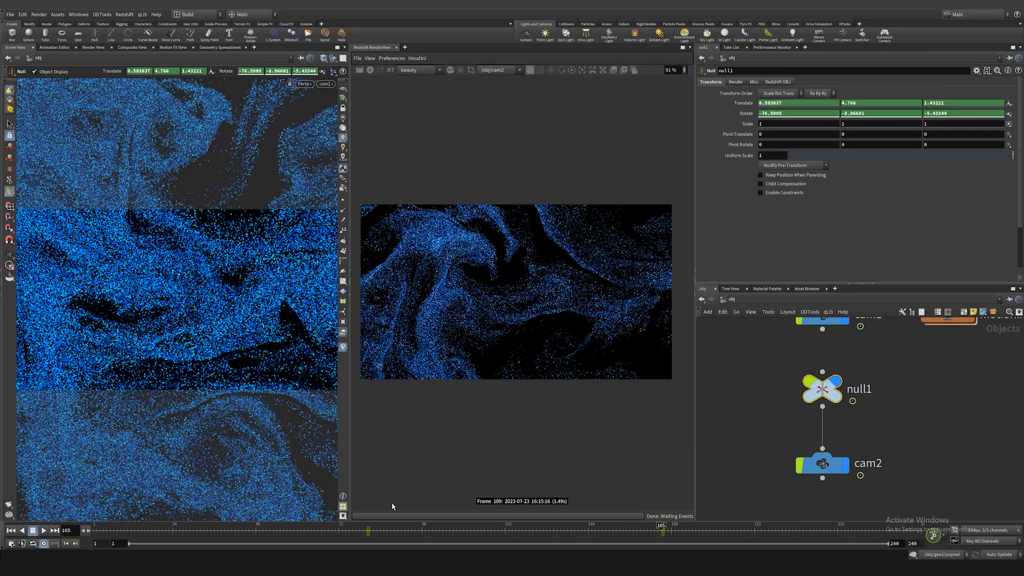
{"action": "key", "text": "Up"}
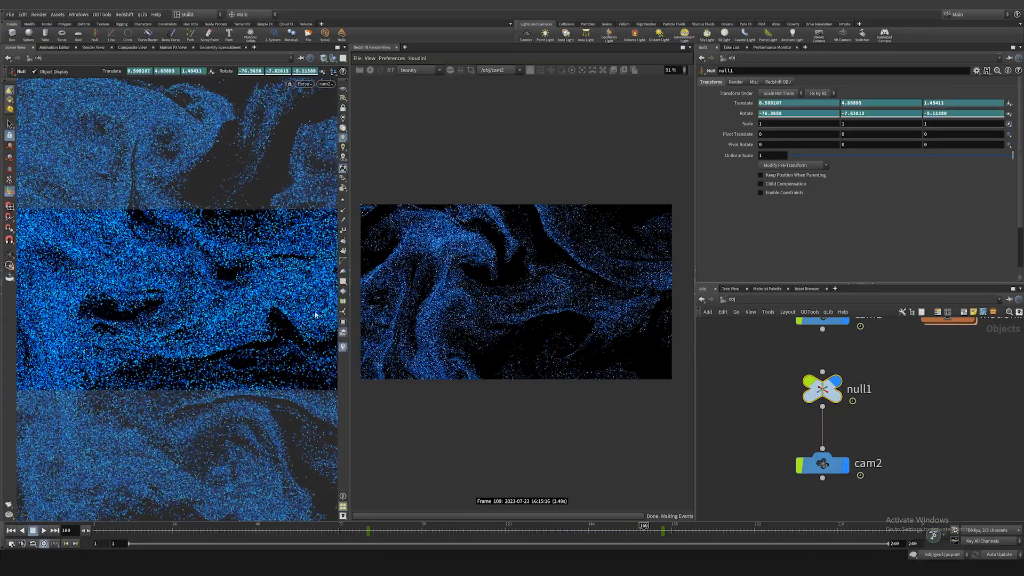
- Render frame 160 from cam2 in the Redshift RenderView and inspect the particles up close
{"action": "left_click", "coordinate": [370, 73]}
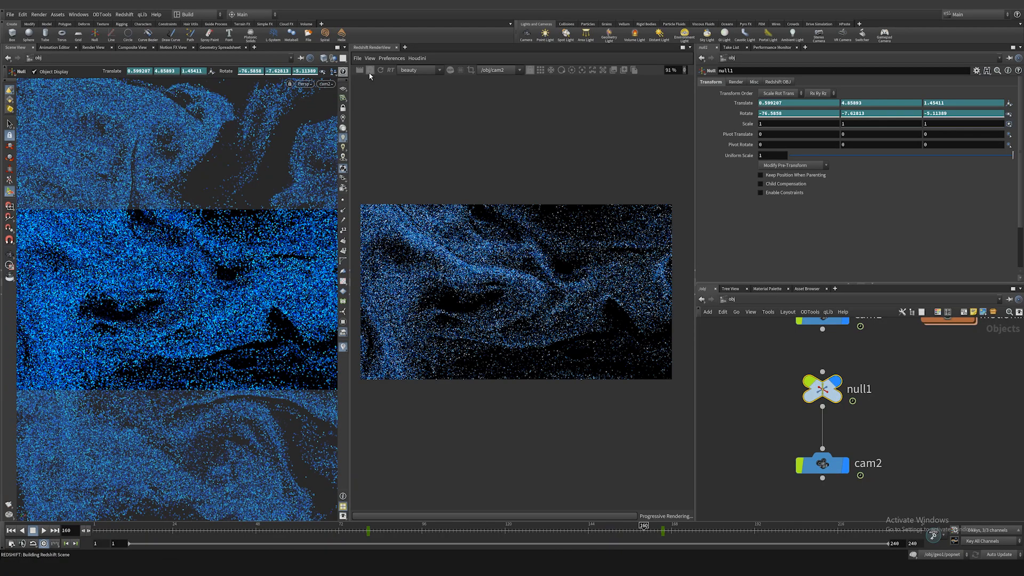
{"action": "scroll", "coordinate": [526, 297], "scroll_direction": "up", "scroll_amount": 5}
{"action": "scroll", "coordinate": [520, 247], "scroll_direction": "down", "scroll_amount": 5}
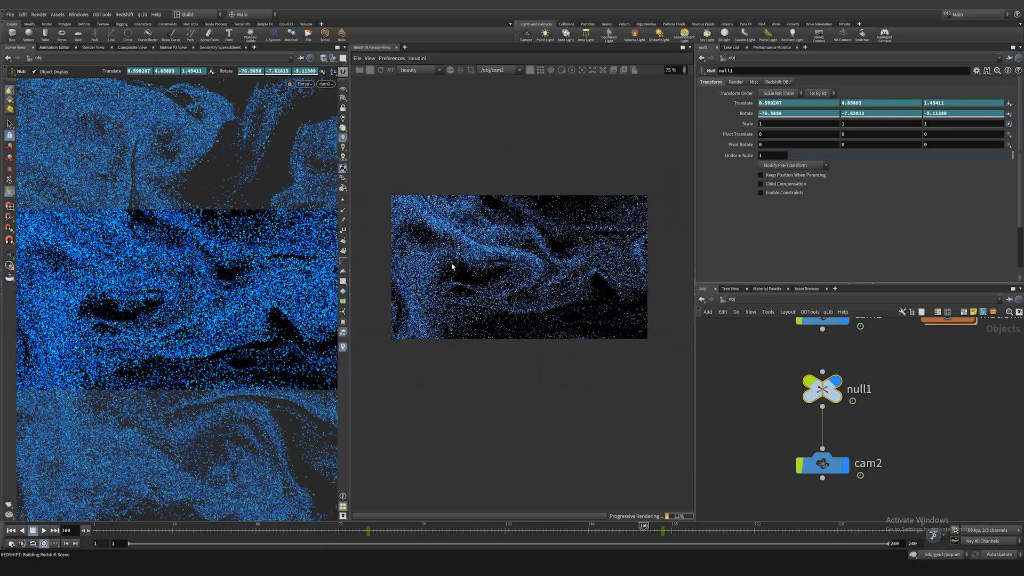
{"action": "scroll", "coordinate": [453, 267], "scroll_direction": "up", "scroll_amount": 3}
{"action": "scroll", "coordinate": [521, 273], "scroll_direction": "down", "scroll_amount": 2}
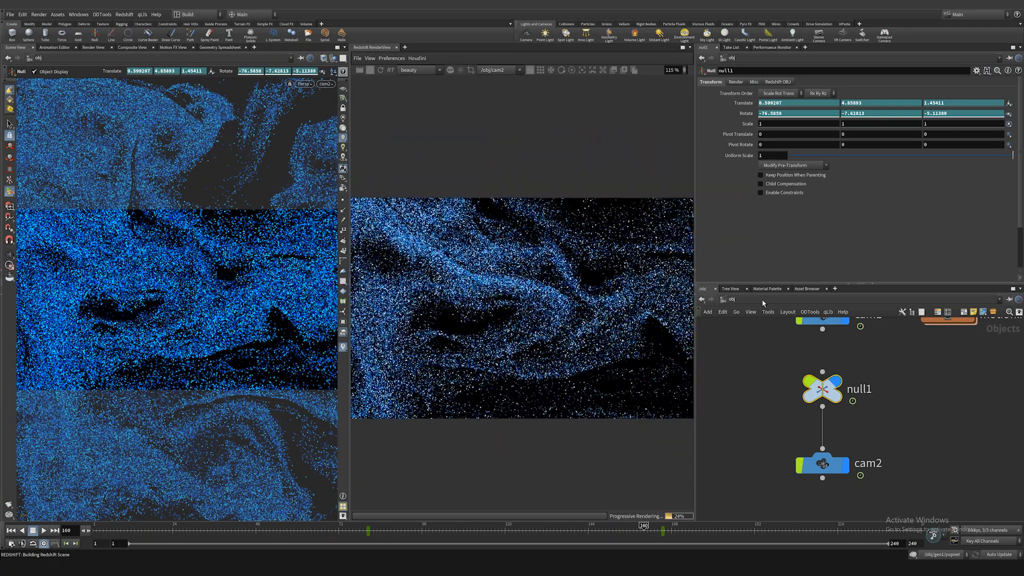
- Adjust the exposure in cam2's Redshift camera settings
{"action": "left_click", "coordinate": [822, 464]}
{"action": "left_click", "coordinate": [809, 81]}
{"action": "left_click_drag", "start_coordinate": [916, 127], "coordinate": [901, 129]}
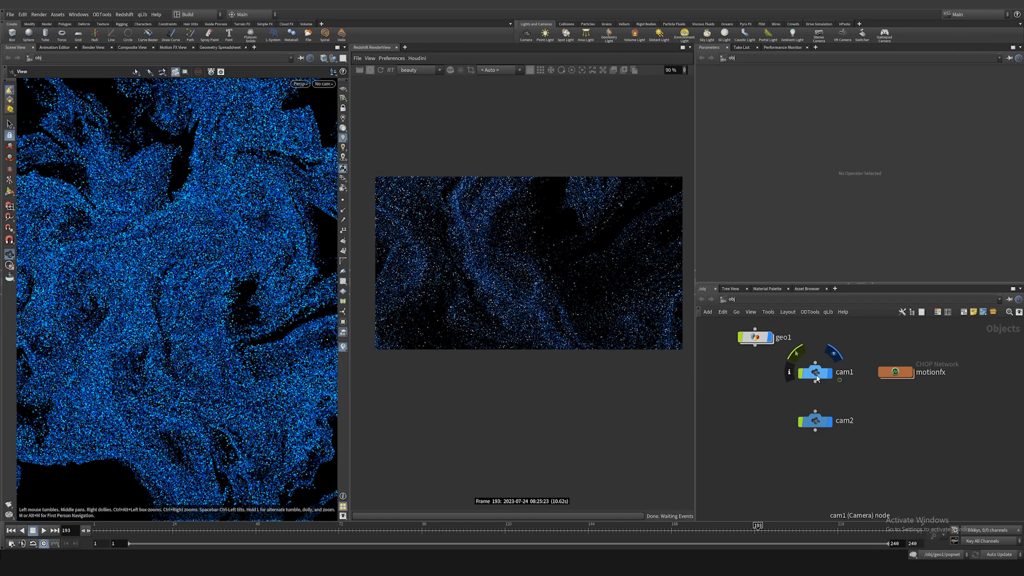
- Duplicate cam1, look through the copy with the camera locked to the view, and reframe it at a low angle across the particles
{"action": "left_click_drag", "start_coordinate": [817, 378], "coordinate": [816, 471], "text": "alt"}
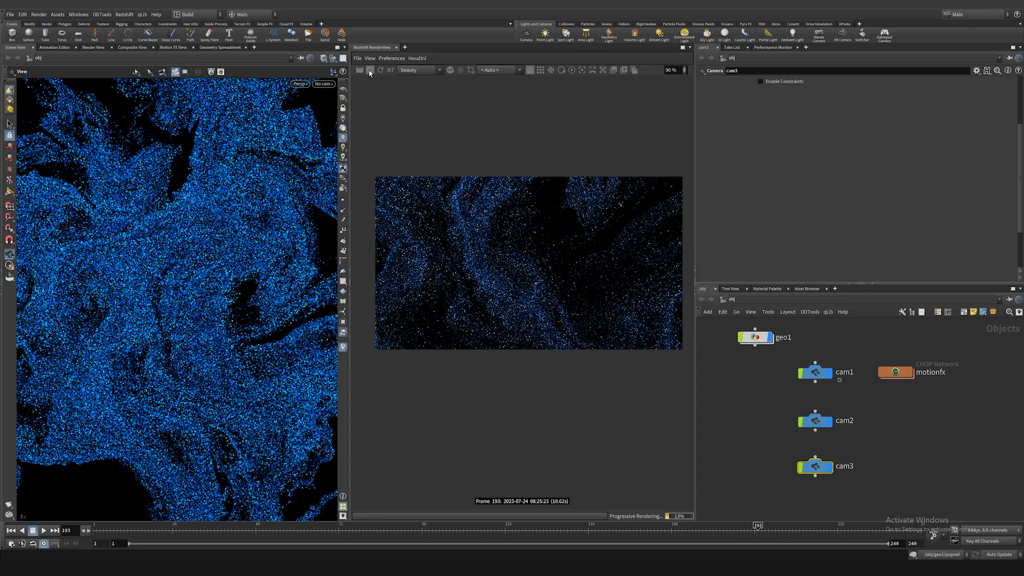
{"action": "left_click", "coordinate": [370, 71]}
{"action": "left_click", "coordinate": [324, 84]}
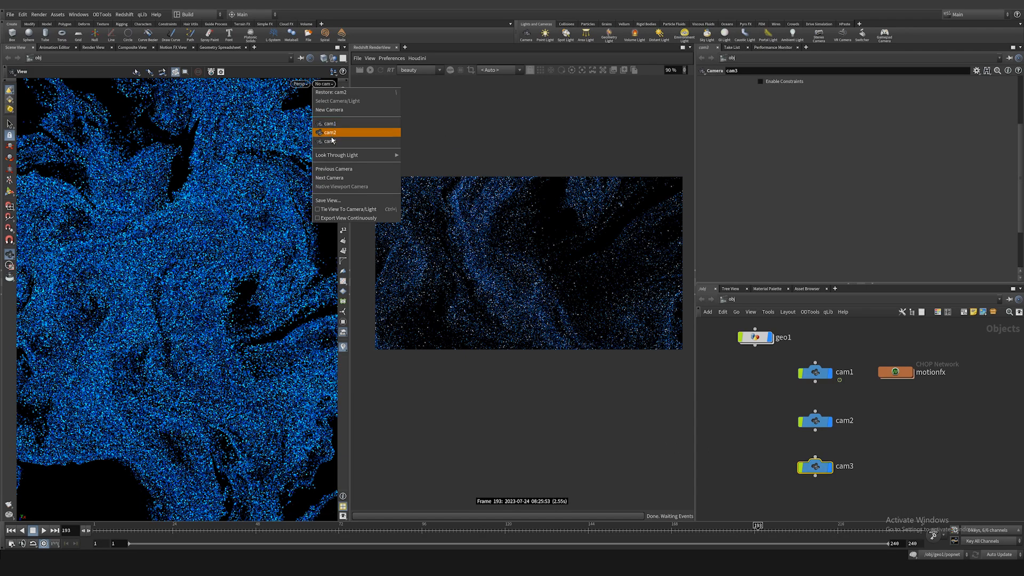
{"action": "left_click", "coordinate": [336, 130]}
{"action": "left_click_drag", "start_coordinate": [264, 187], "coordinate": [213, 302]}
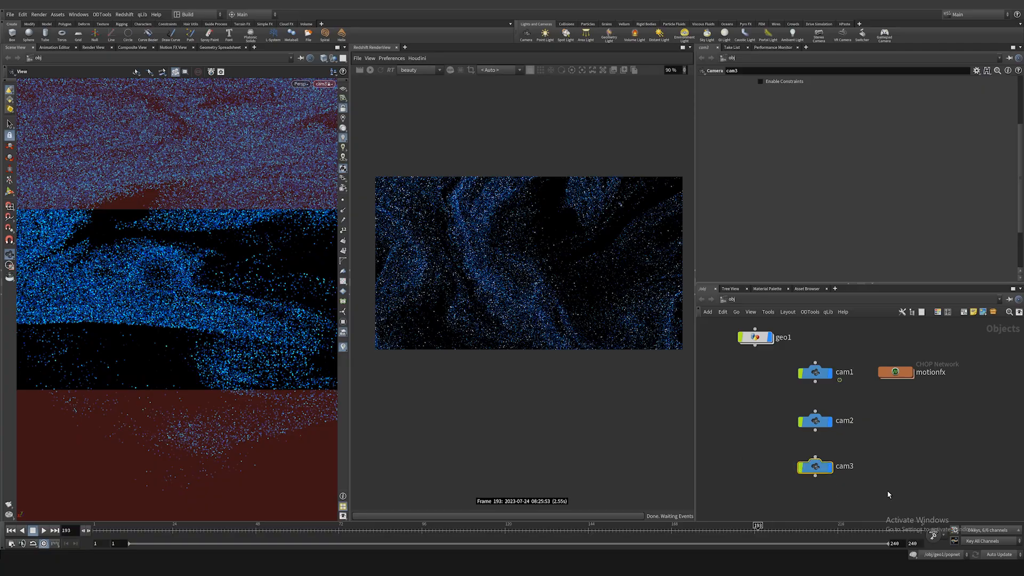
- Set cam3's focal length to 287 mm and reframe the particles through the locked camera
{"action": "left_click", "coordinate": [755, 81]}
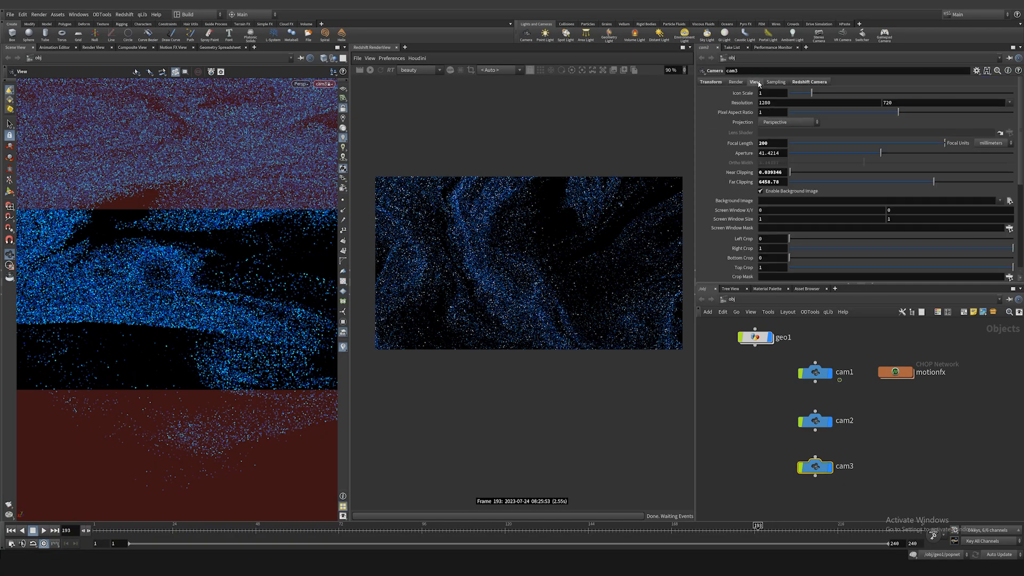
{"action": "middle_click_drag", "start_coordinate": [778, 141], "coordinate": [658, 144]}
{"action": "middle_click_drag", "start_coordinate": [764, 143], "coordinate": [805, 123]}
{"action": "left_click_drag", "start_coordinate": [208, 276], "coordinate": [337, 256]}
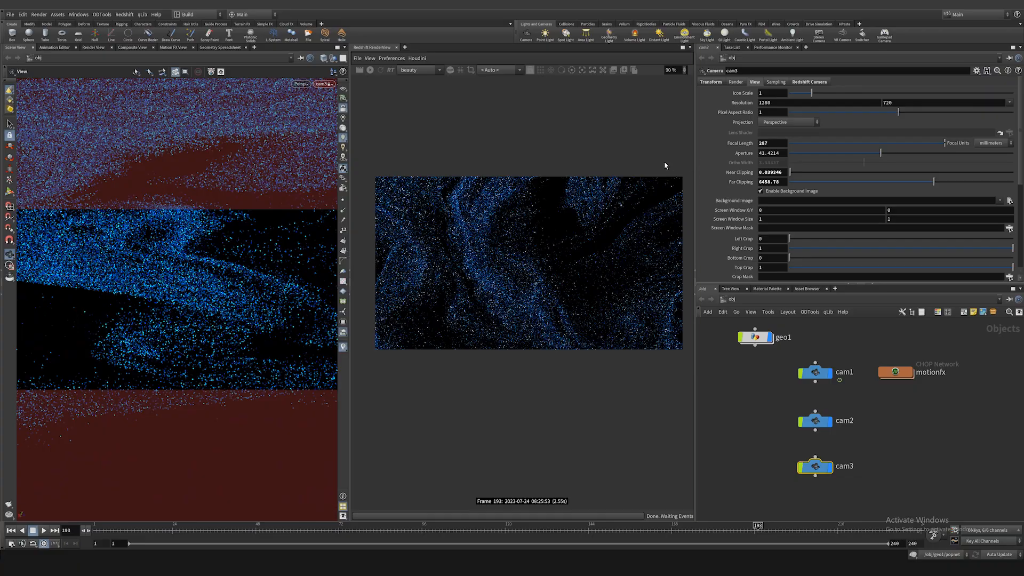
{"action": "left_click_drag", "start_coordinate": [251, 227], "coordinate": [235, 247]}
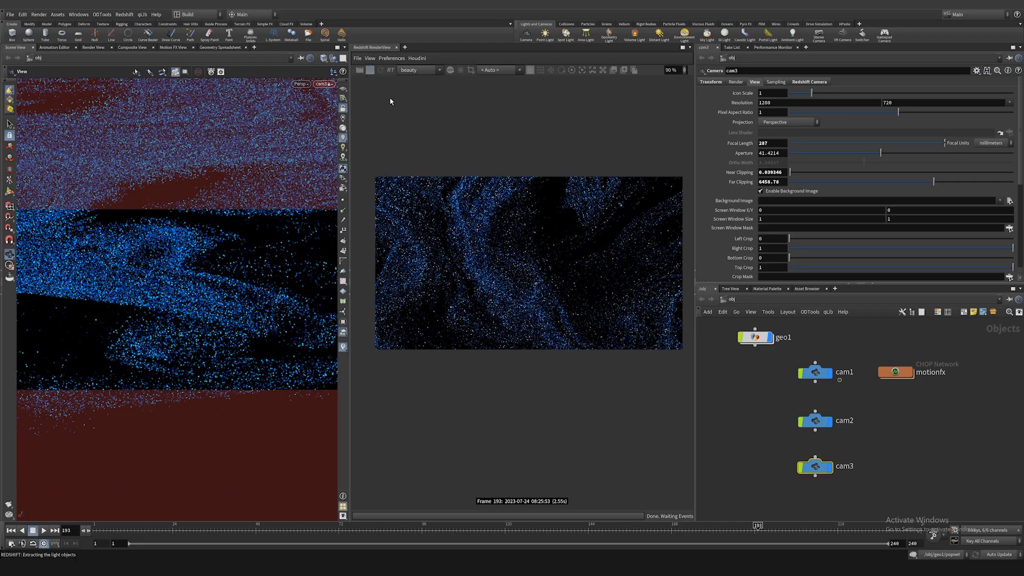
- Render from cam3 in the Redshift RenderView and set the camera's depth-of-field Focus Distance to about 2.139
{"action": "left_click", "coordinate": [496, 73]}
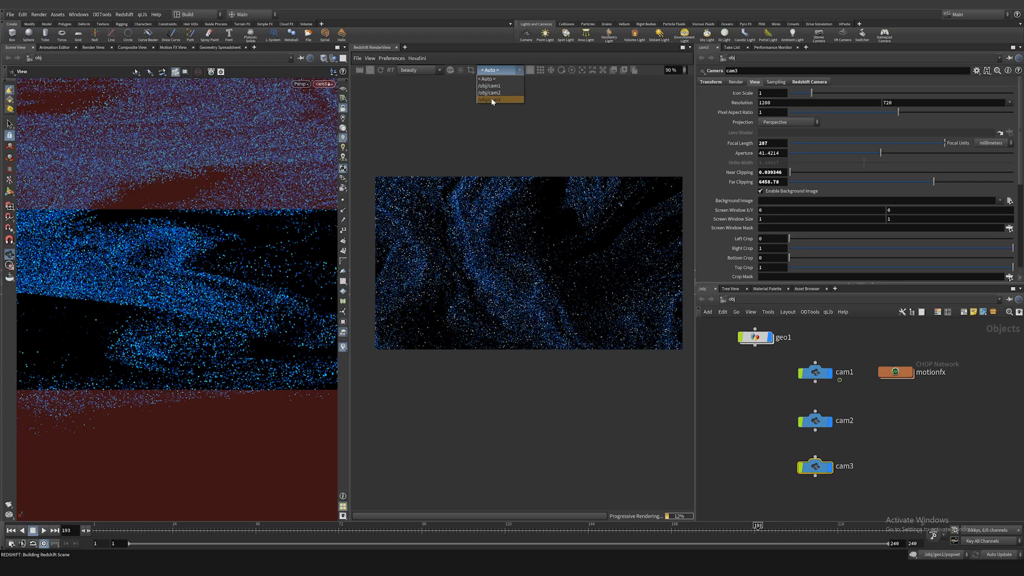
{"action": "left_click", "coordinate": [493, 100]}
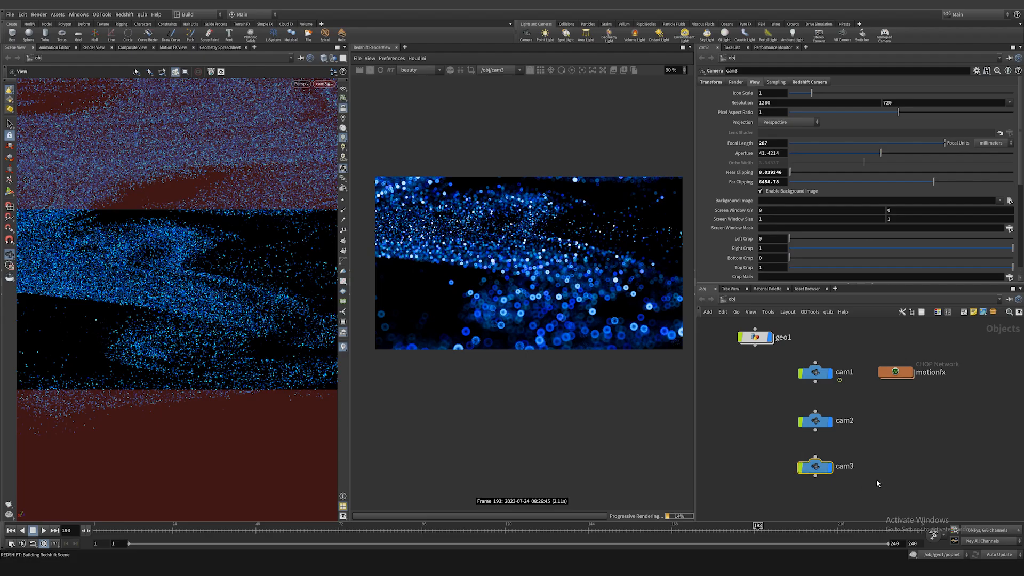
{"action": "left_click", "coordinate": [803, 83]}
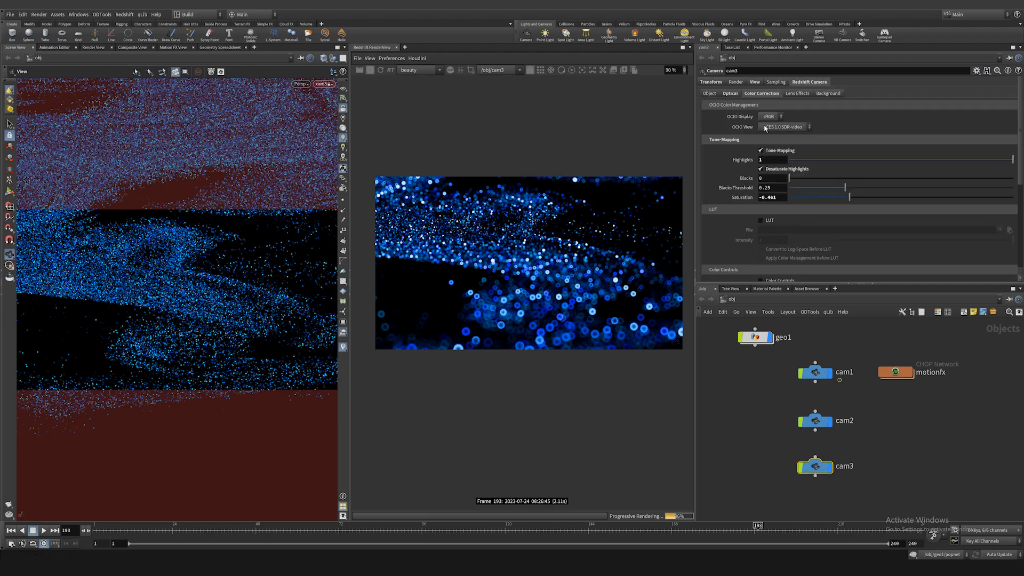
{"action": "left_click", "coordinate": [736, 94]}
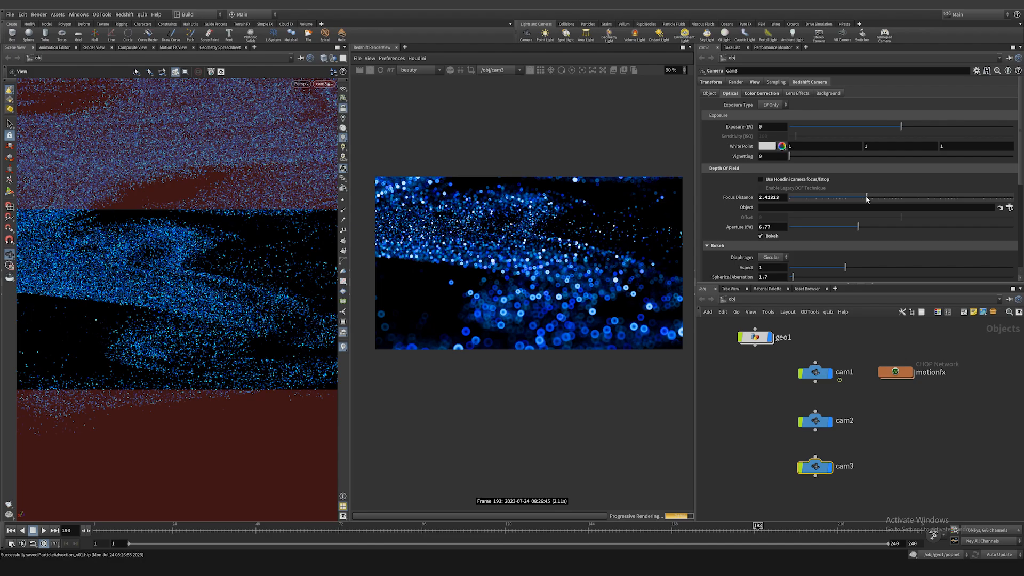
{"action": "left_click_drag", "start_coordinate": [868, 199], "coordinate": [865, 198]}
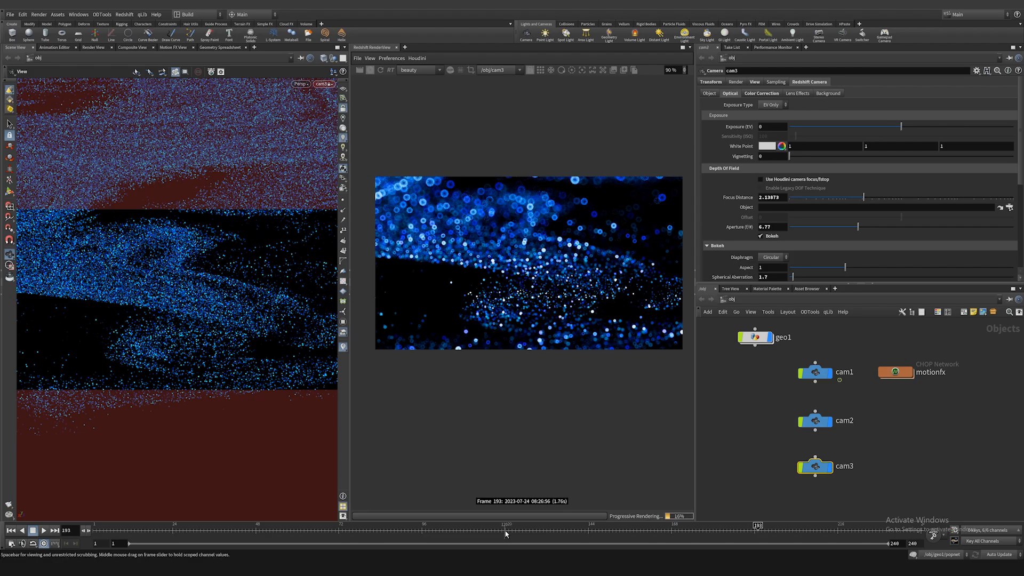
- At frame 150, reframe the particle edge through cam3 and keyframe the camera's rotation
{"action": "left_click_drag", "start_coordinate": [506, 533], "coordinate": [606, 537]}
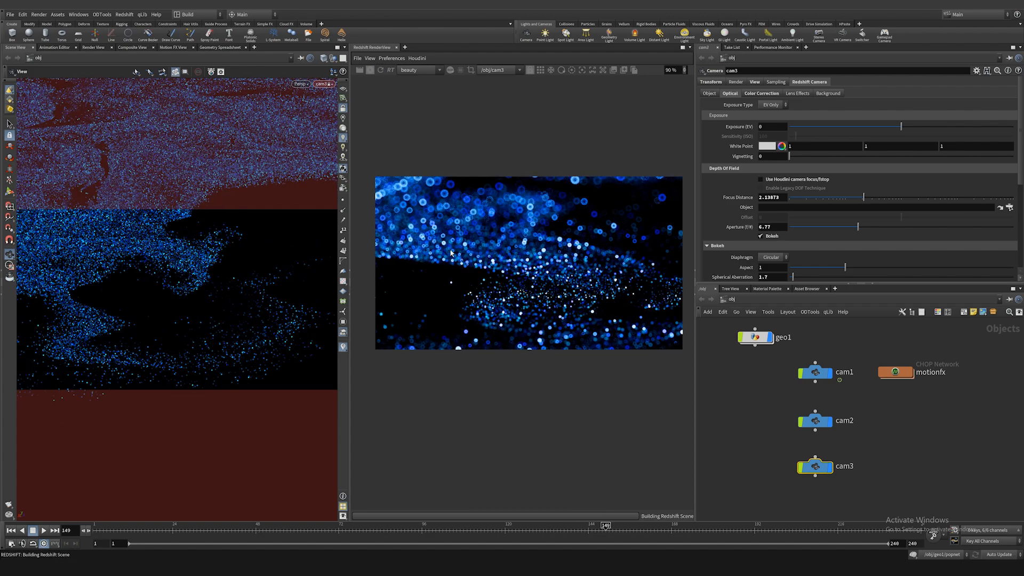
{"action": "middle_click_drag", "start_coordinate": [165, 274], "coordinate": [189, 289]}
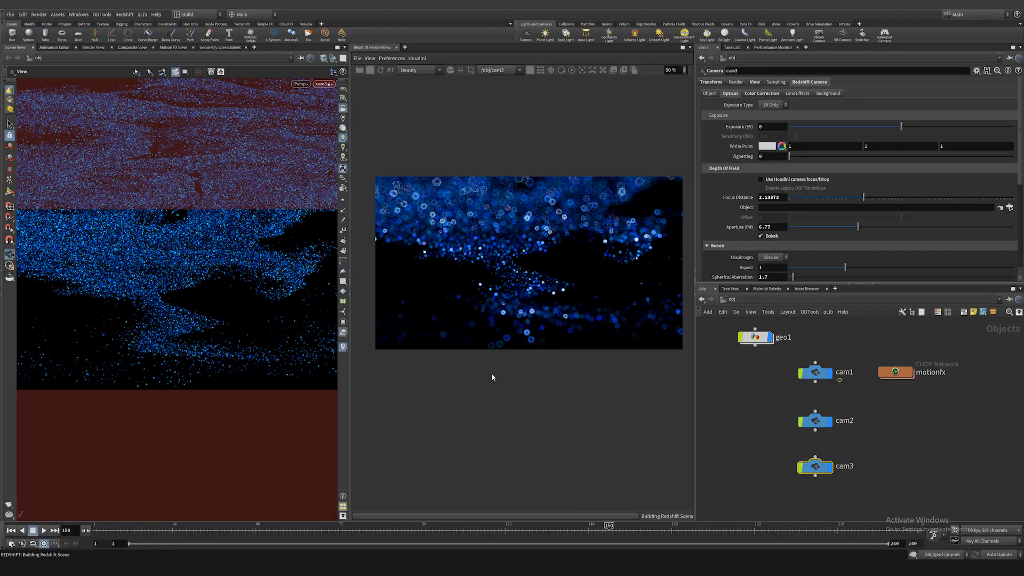
{"action": "left_click", "coordinate": [712, 82]}
{"action": "left_click", "coordinate": [748, 114], "text": "alt"}
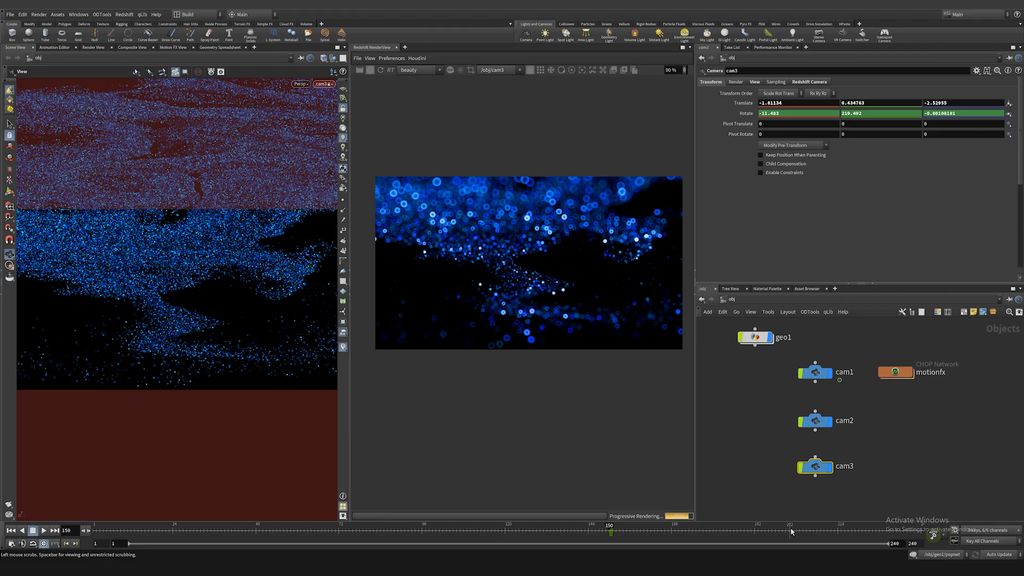
- Keyframe cam3's Focus Distance at frame 150, and at frame 210 set its rotation to about -10.683 in X and 220.592 in Y
{"action": "left_click", "coordinate": [796, 82]}
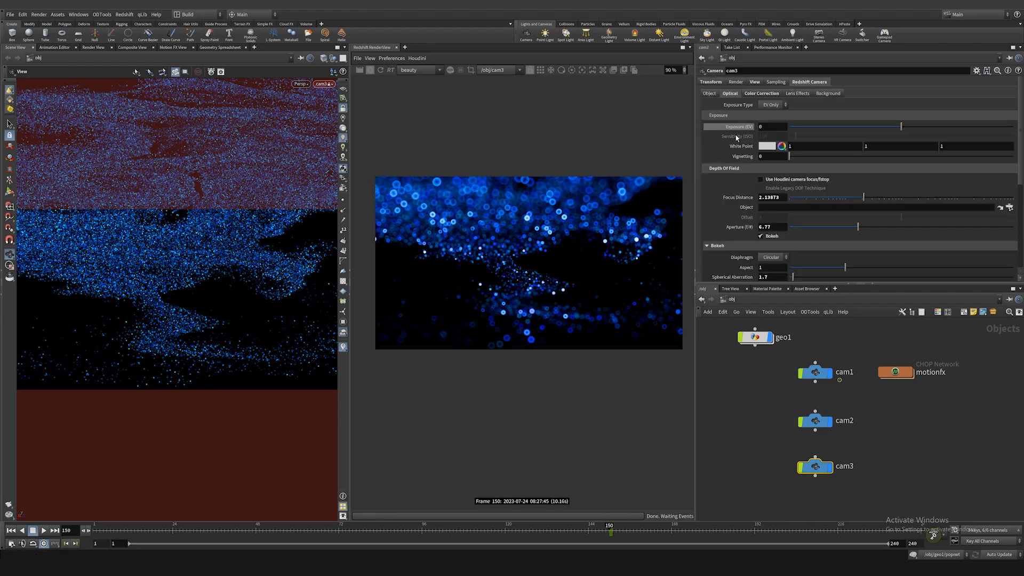
{"action": "left_click", "coordinate": [740, 199], "text": "alt"}
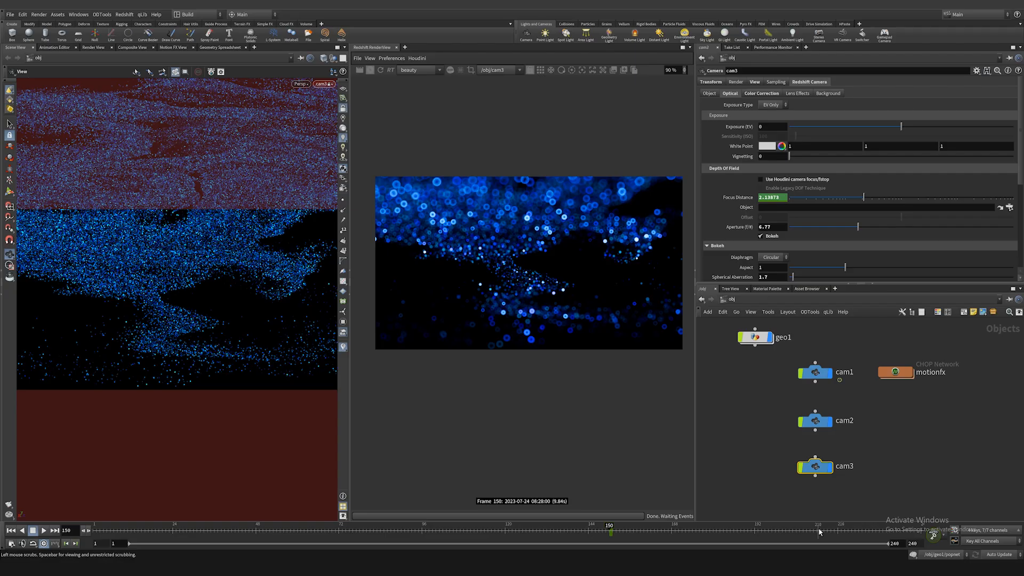
{"action": "left_click", "coordinate": [819, 531]}
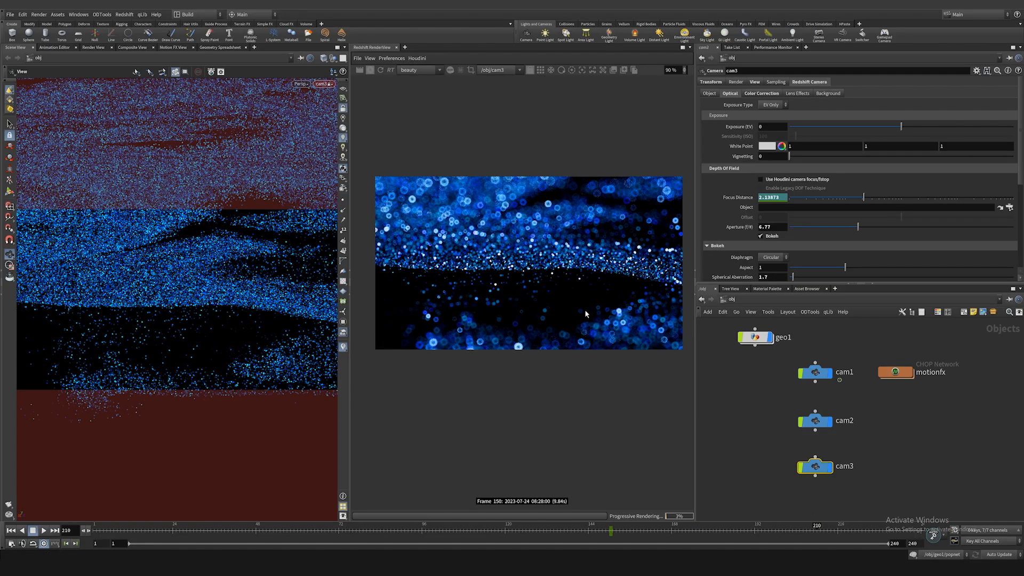
{"action": "left_click", "coordinate": [713, 82]}
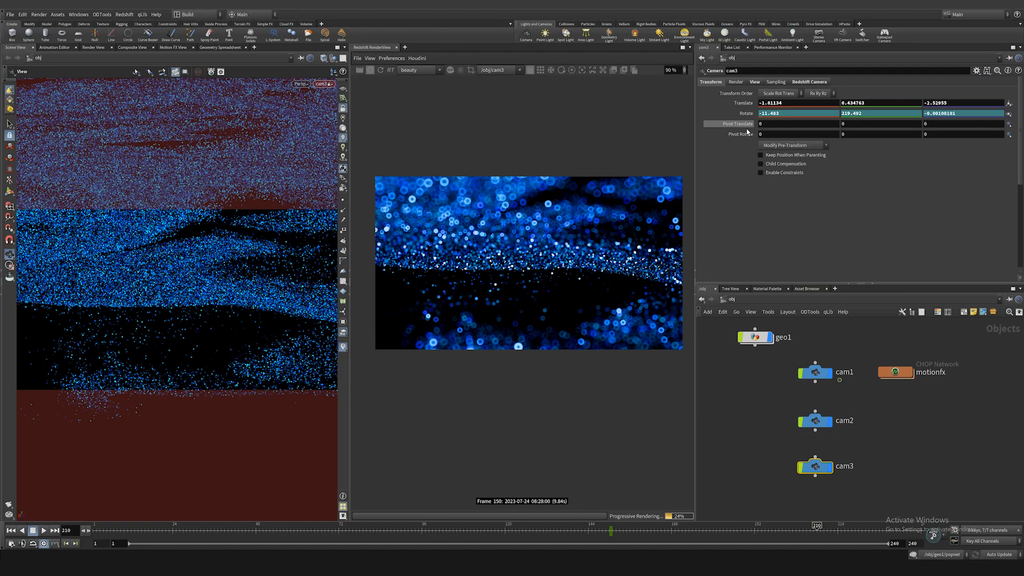
{"action": "middle_click_drag", "start_coordinate": [767, 113], "coordinate": [907, 110]}
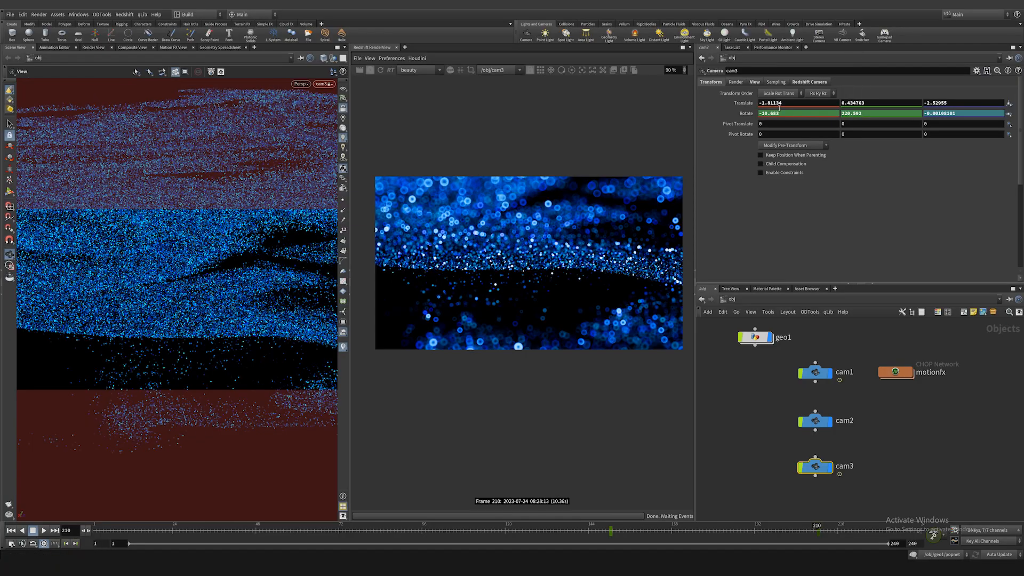
- Refresh the Redshift render at frame 210 and keyframe cam3's Focus Distance there at about 2.387
{"action": "left_click", "coordinate": [382, 70]}
{"action": "middle_click_drag", "start_coordinate": [548, 247], "coordinate": [513, 192]}
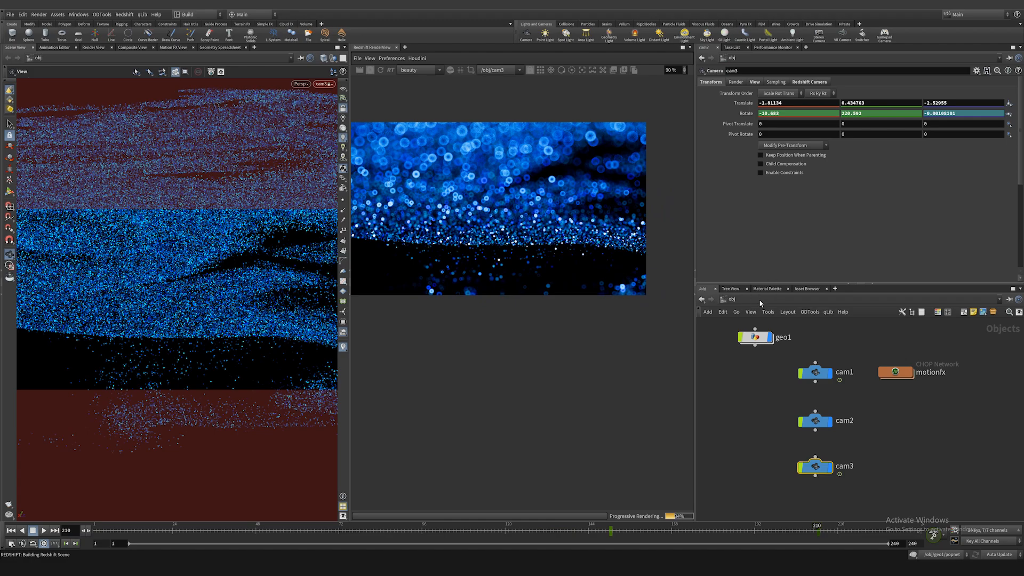
{"action": "left_click", "coordinate": [807, 82]}
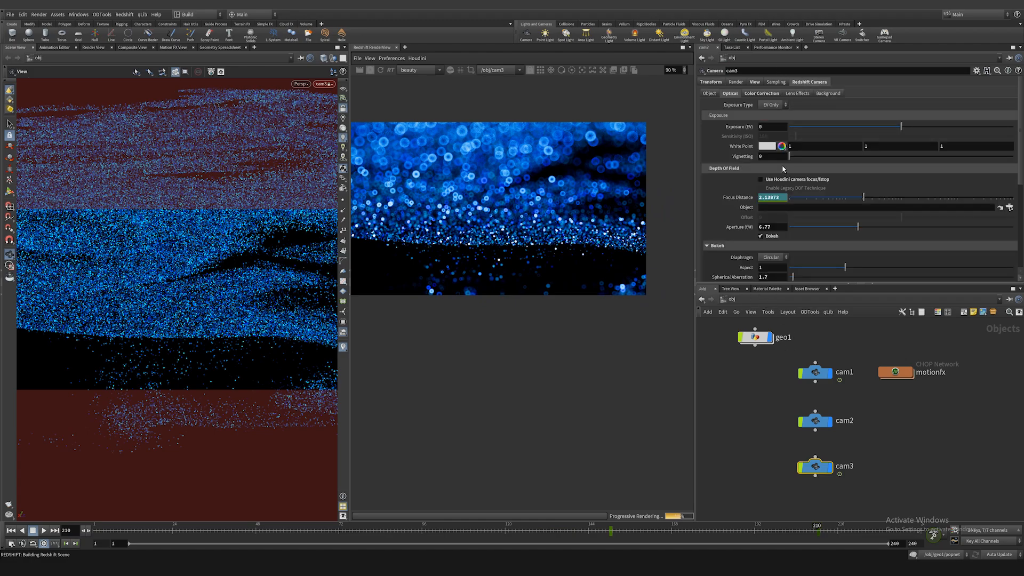
{"action": "left_click_drag", "start_coordinate": [864, 197], "coordinate": [868, 199]}
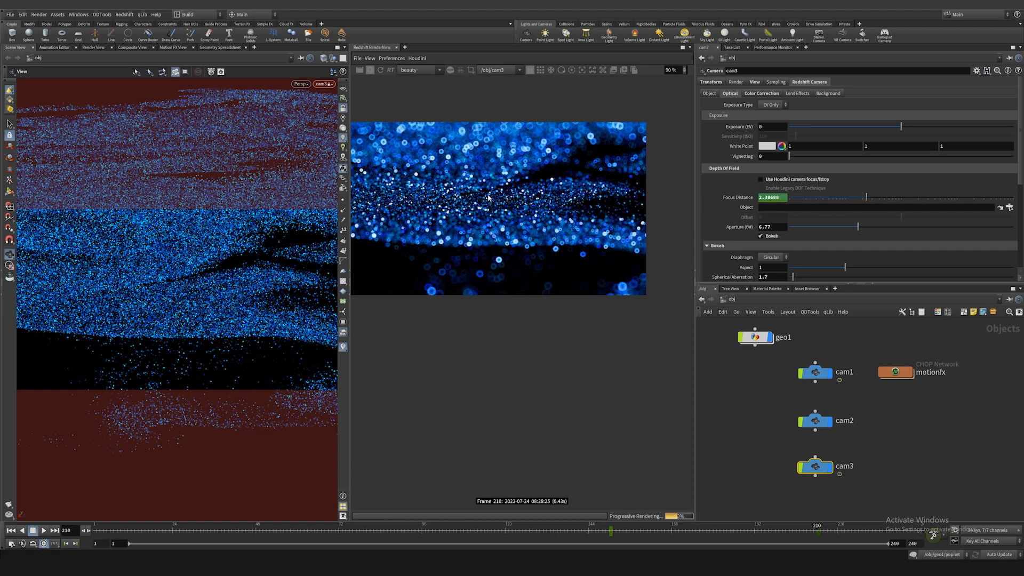
- Straighten cam3's Focus Distance animation curve between the keyframes at frames 150 and 210
{"action": "left_click", "coordinate": [772, 198], "text": "shift"}
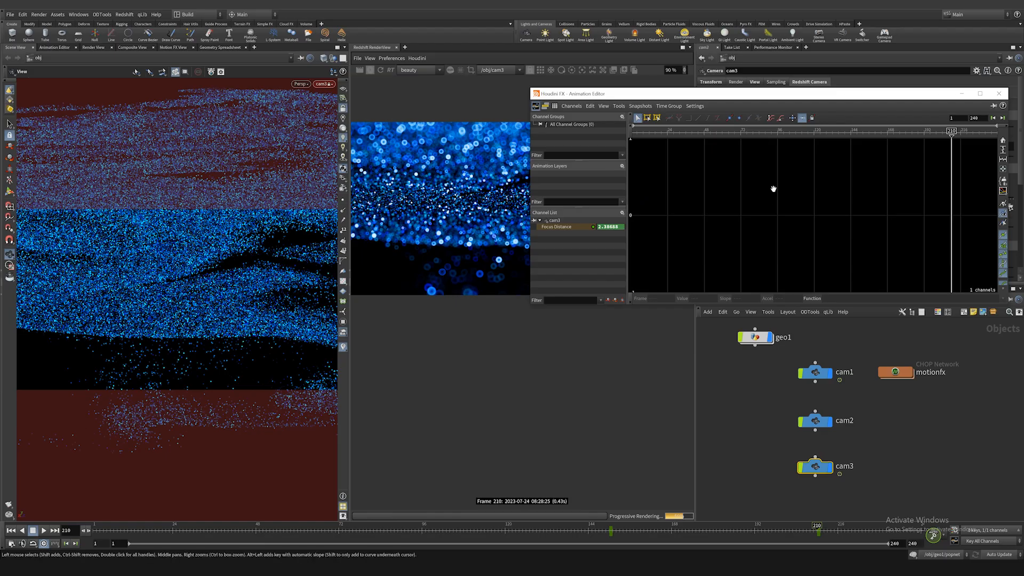
{"action": "key", "text": "h"}
{"action": "scroll", "coordinate": [771, 184], "scroll_direction": "down", "scroll_amount": 2}
{"action": "middle_click_drag", "start_coordinate": [760, 184], "coordinate": [731, 197]}
{"action": "left_click_drag", "start_coordinate": [723, 206], "coordinate": [680, 263]}
{"action": "left_click", "coordinate": [699, 118]}
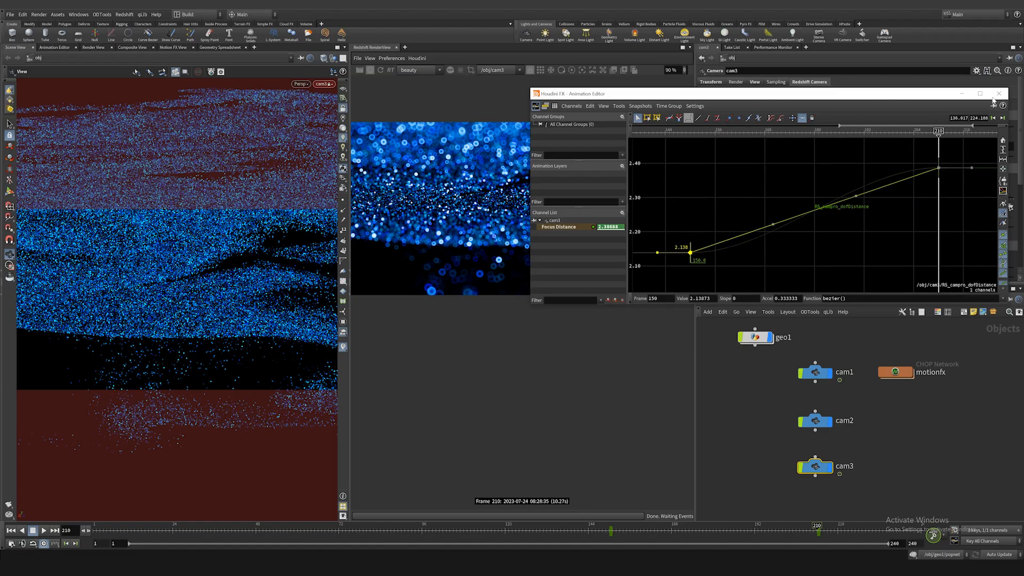
{"action": "left_click", "coordinate": [999, 94]}
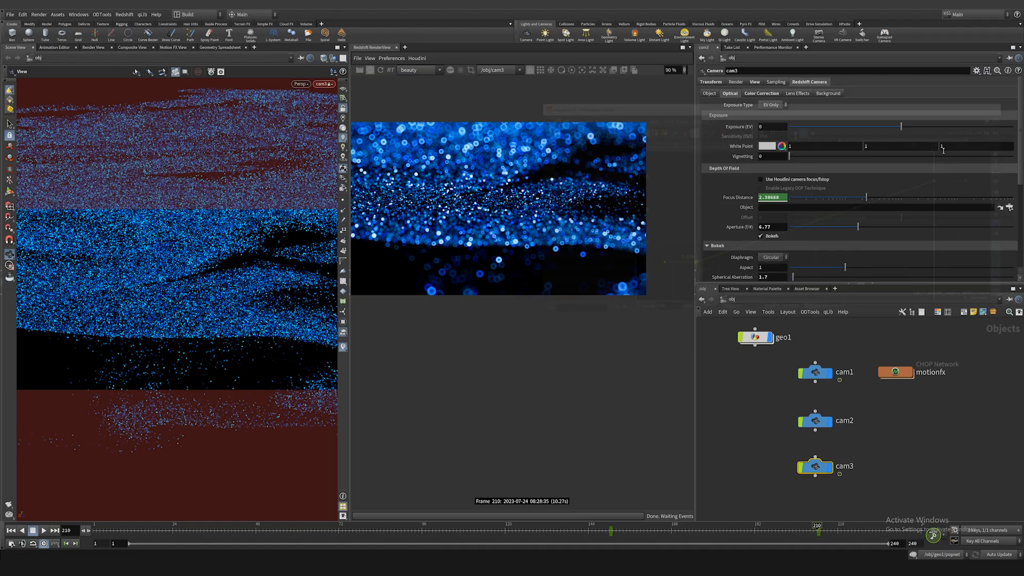
- Straighten cam3's Rotate X, Y and Z animation curves between frames 150 and 210
{"action": "left_click", "coordinate": [714, 83]}
{"action": "left_click", "coordinate": [746, 122], "text": "shift"}
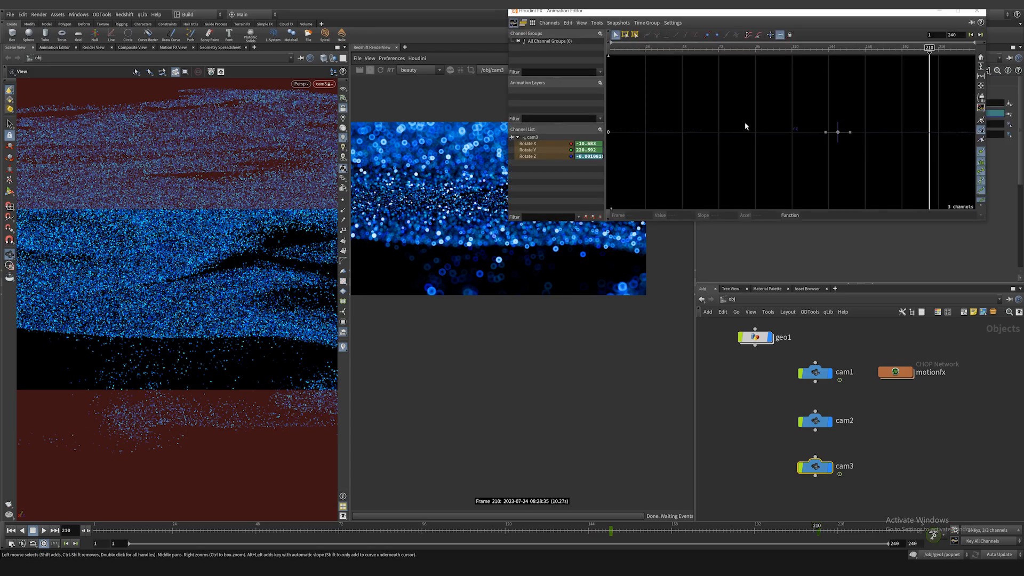
{"action": "key", "text": "h"}
{"action": "scroll", "coordinate": [746, 123], "scroll_direction": "down", "scroll_amount": 2}
{"action": "left_click_drag", "start_coordinate": [727, 77], "coordinate": [656, 208]}
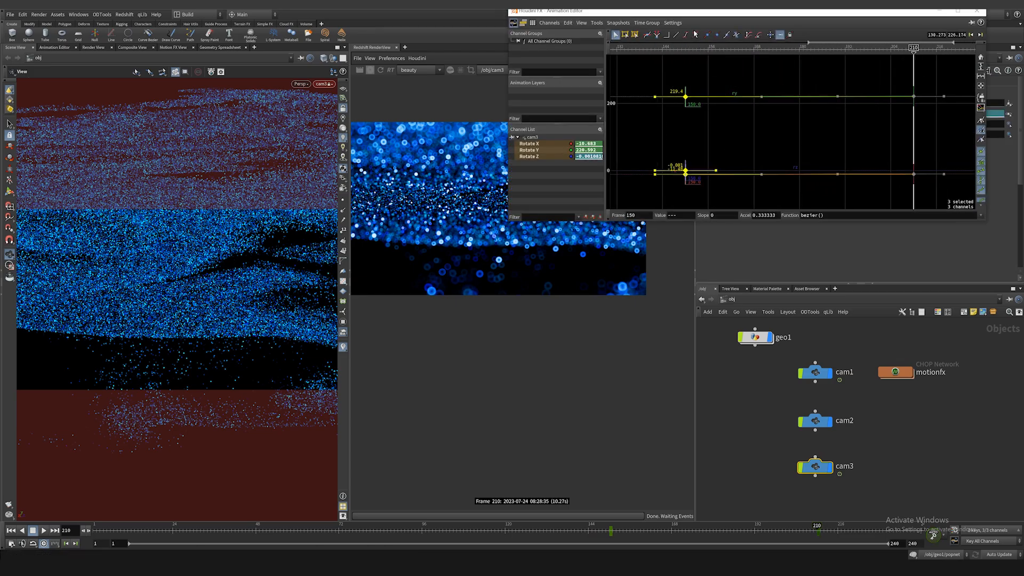
{"action": "left_click", "coordinate": [979, 13]}
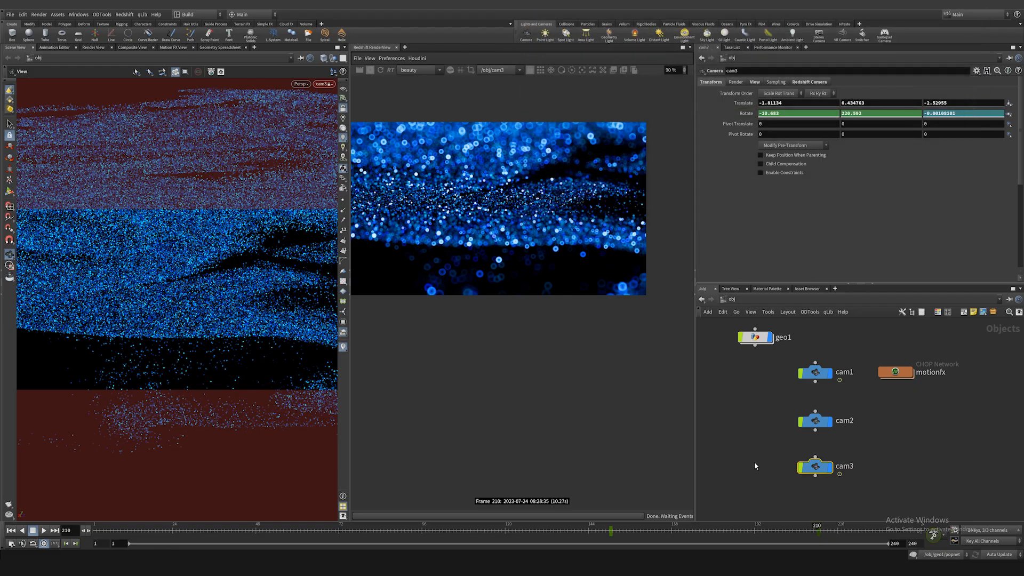
- At frame 166, enable Bloom in the RenderView's post effects with threshold 8.045, softness 0.345 and intensity 0.897
{"action": "left_click", "coordinate": [664, 530]}
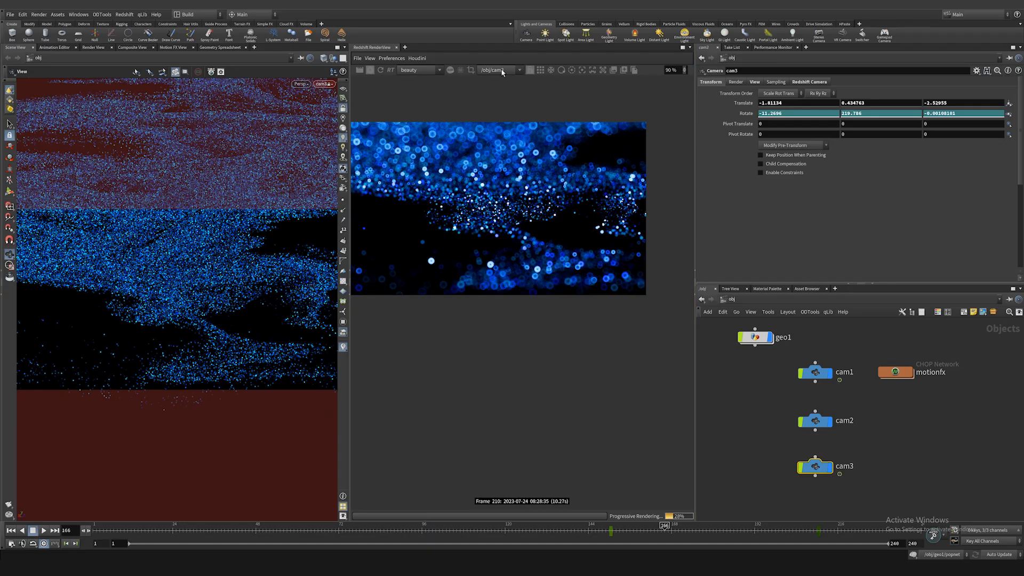
{"action": "left_click", "coordinate": [691, 70]}
{"action": "left_click", "coordinate": [403, 80]}
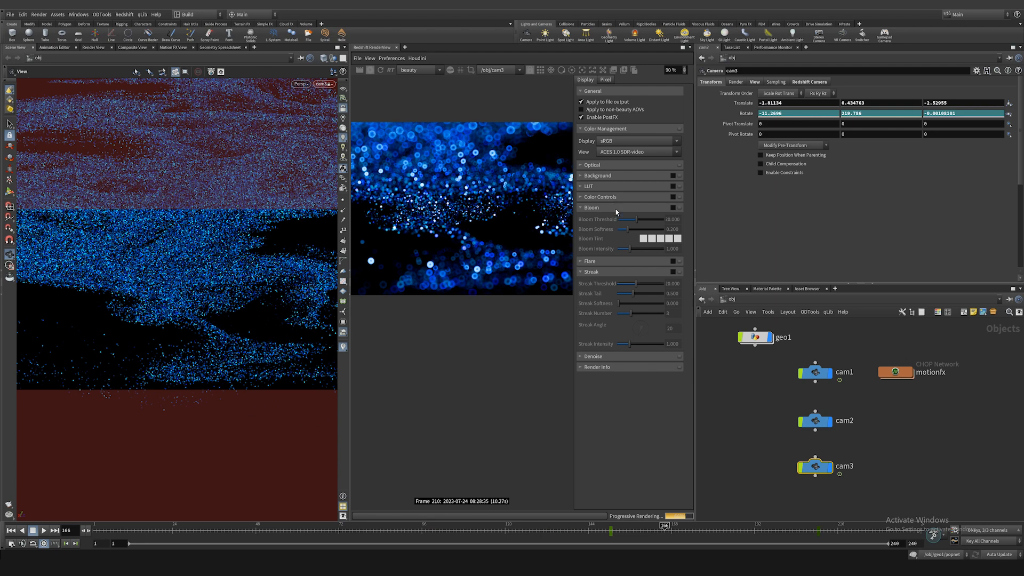
{"action": "left_click", "coordinate": [673, 207]}
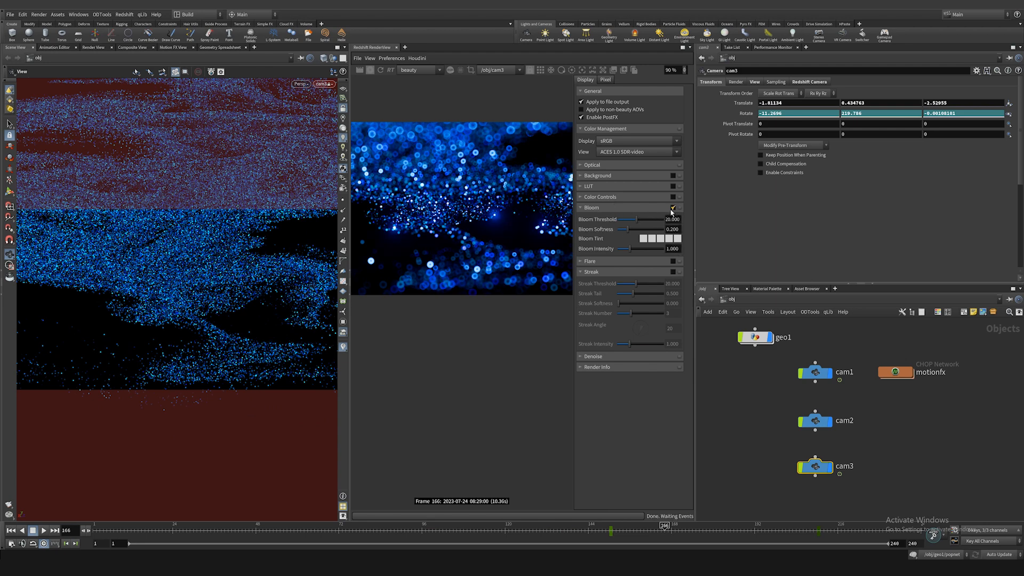
{"action": "left_click_drag", "start_coordinate": [639, 220], "coordinate": [625, 223]}
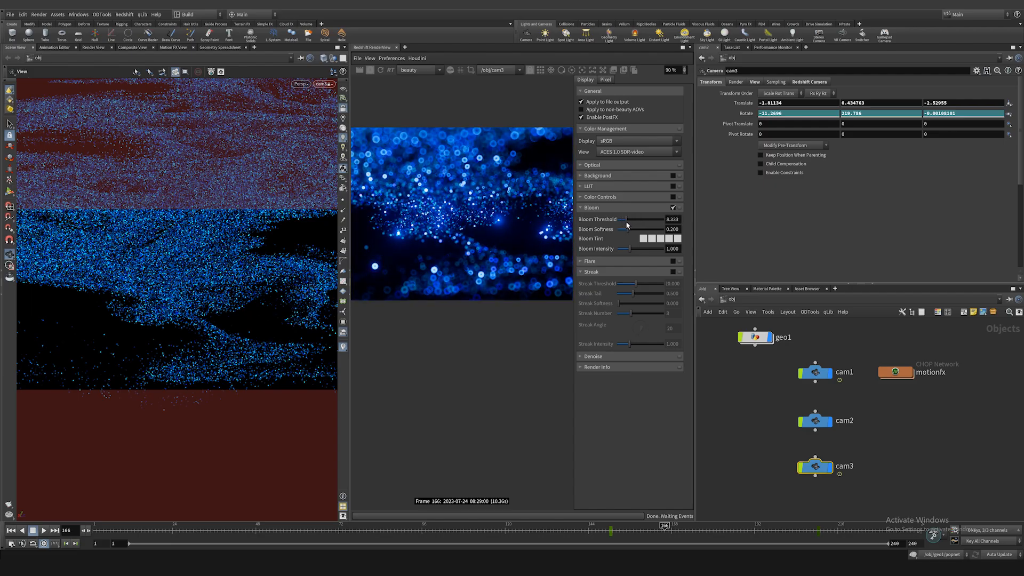
{"action": "scroll", "coordinate": [435, 231], "scroll_direction": "down", "scroll_amount": 2}
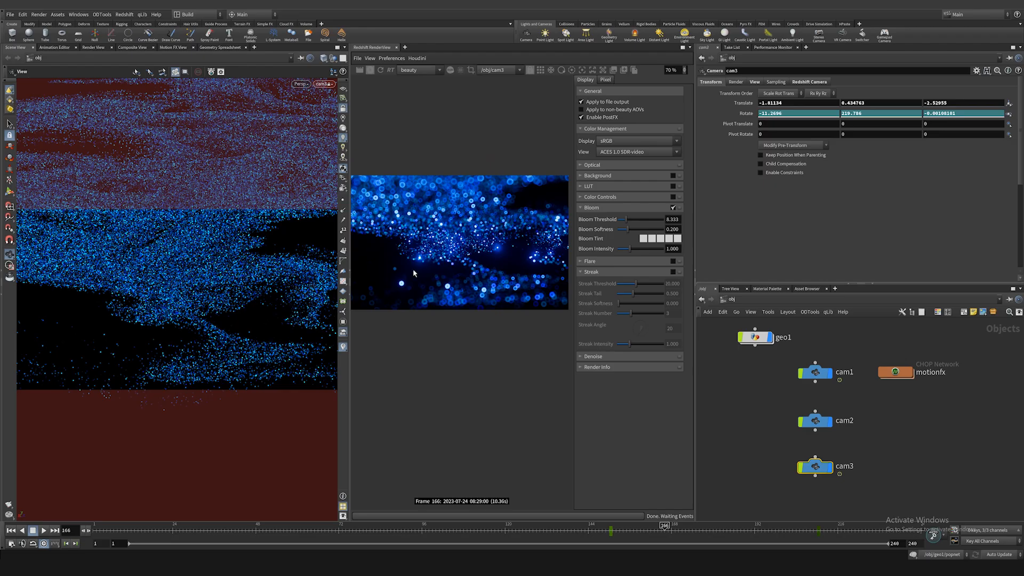
{"action": "scroll", "coordinate": [414, 273], "scroll_direction": "up", "scroll_amount": 1}
{"action": "mouse_move", "coordinate": [629, 249]}
{"action": "left_mouse_down"}
{"action": "mouse_move", "coordinate": [643, 255]}
{"action": "mouse_move", "coordinate": [622, 223]}
{"action": "mouse_move", "coordinate": [634, 230]}
{"action": "mouse_move", "coordinate": [618, 253]}
{"action": "mouse_move", "coordinate": [629, 254]}
{"action": "left_mouse_up"}
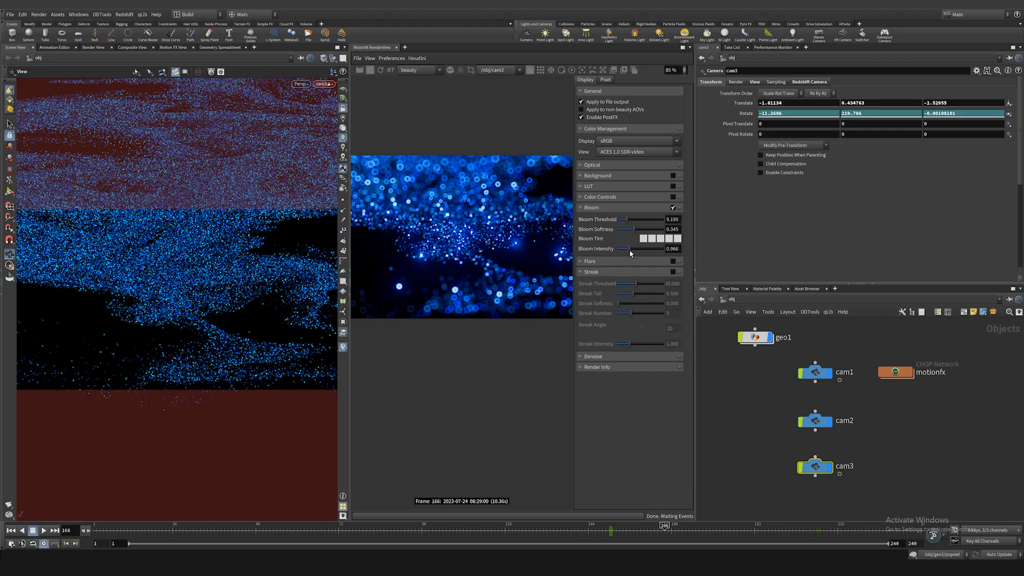
{"action": "left_click_drag", "start_coordinate": [624, 219], "coordinate": [642, 231]}
- Enable the Streak post effect with a threshold of 3.977 and an intensity of 2
{"action": "left_click", "coordinate": [674, 272]}
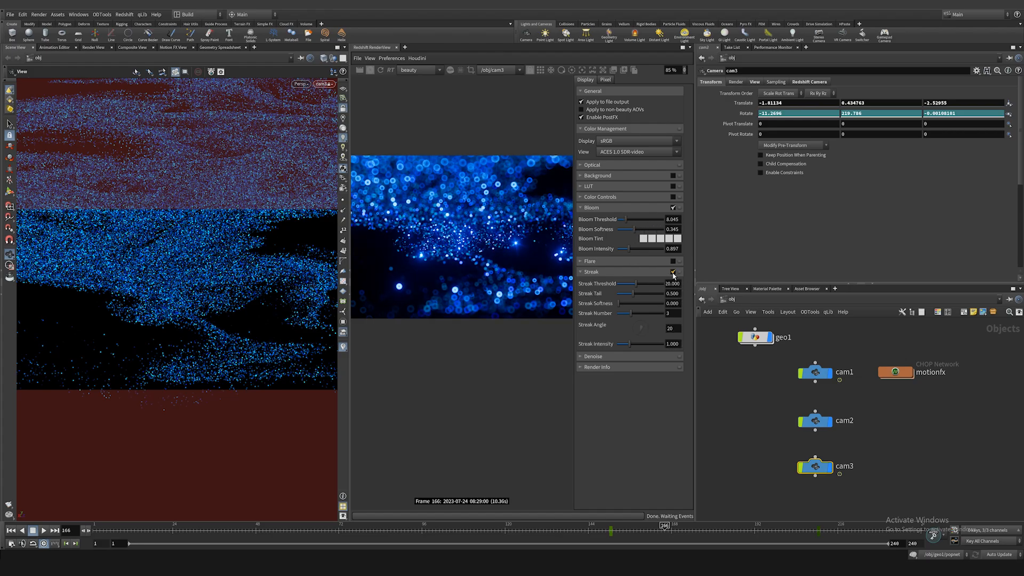
{"action": "left_click_drag", "start_coordinate": [635, 288], "coordinate": [625, 286]}
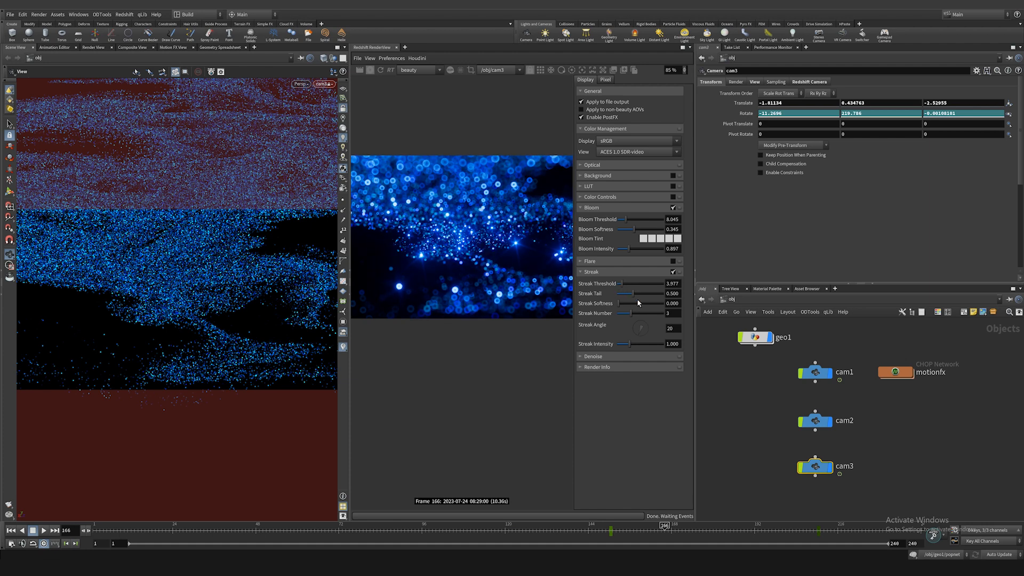
{"action": "left_click_drag", "start_coordinate": [633, 347], "coordinate": [643, 346]}
{"action": "scroll", "coordinate": [471, 260], "scroll_direction": "down", "scroll_amount": 2}
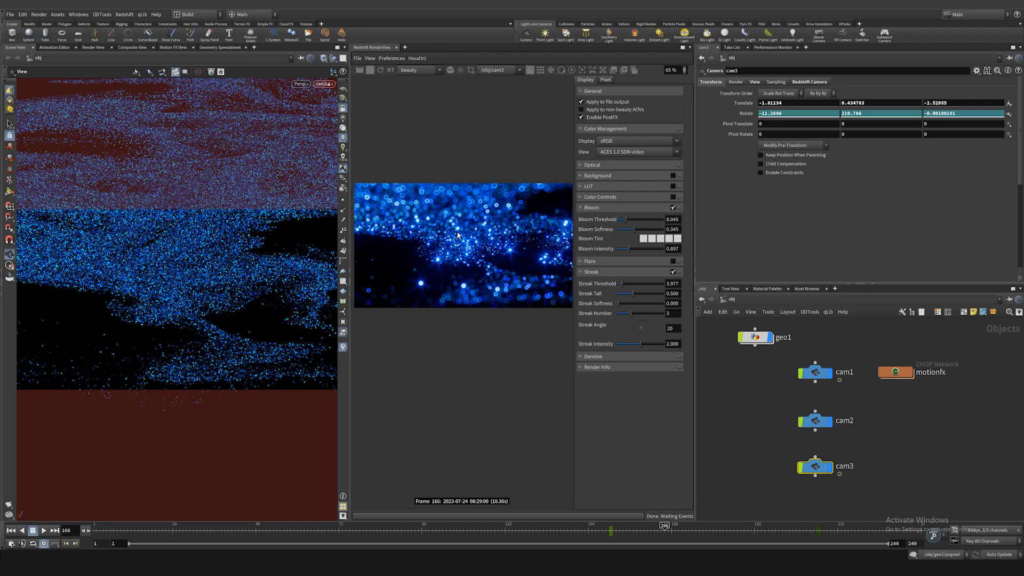
{"action": "scroll", "coordinate": [458, 235], "scroll_direction": "up", "scroll_amount": 5}
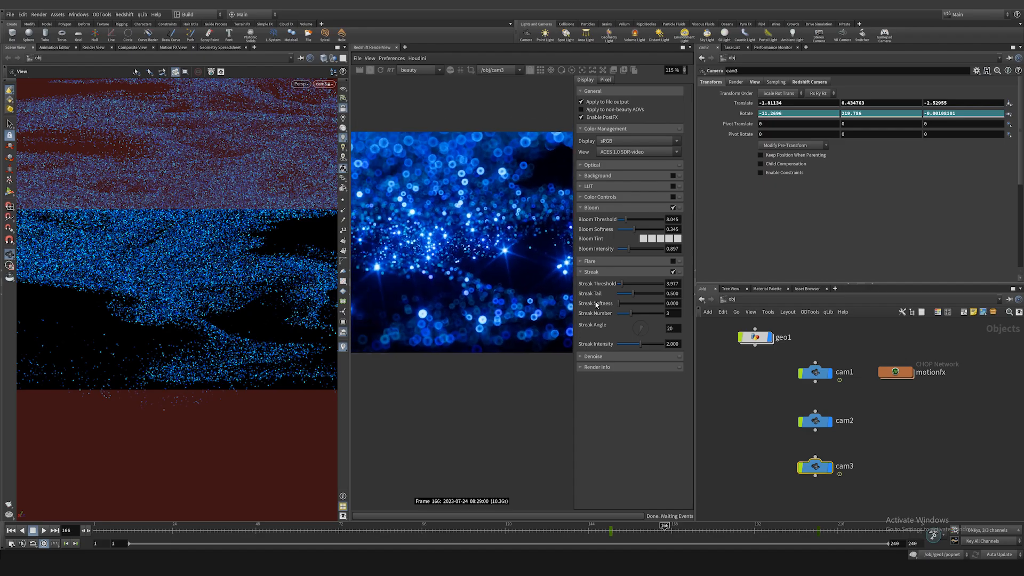
- Shorten the Streak Tail to 0.327 and reduce the Streak Intensity to 0.773, keeping the Streak Number at 3
{"action": "mouse_move", "coordinate": [639, 294]}
{"action": "left_mouse_down"}
{"action": "mouse_move", "coordinate": [654, 294]}
{"action": "mouse_move", "coordinate": [620, 294]}
{"action": "left_mouse_up"}
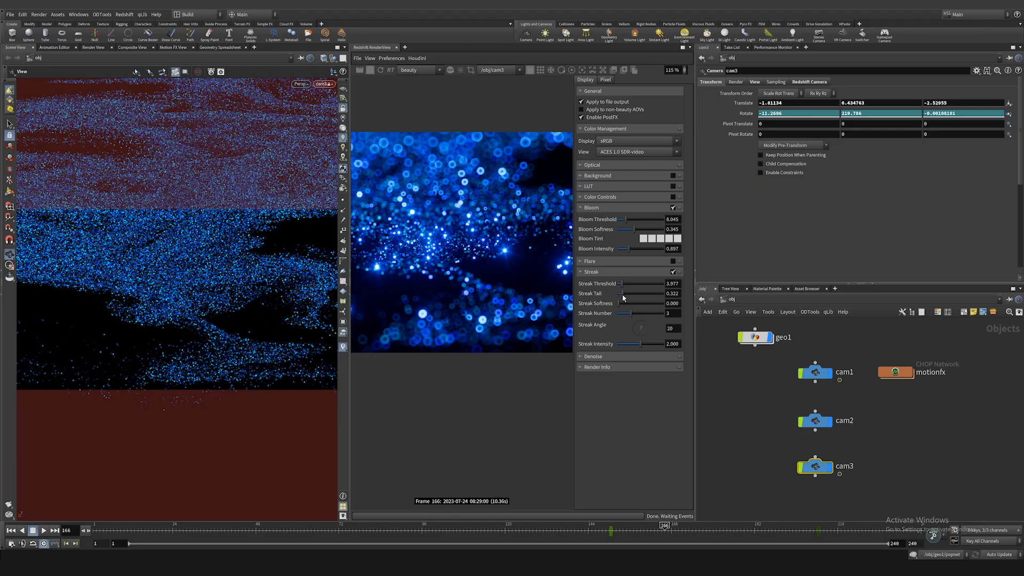
{"action": "scroll", "coordinate": [504, 252], "scroll_direction": "up", "scroll_amount": 5}
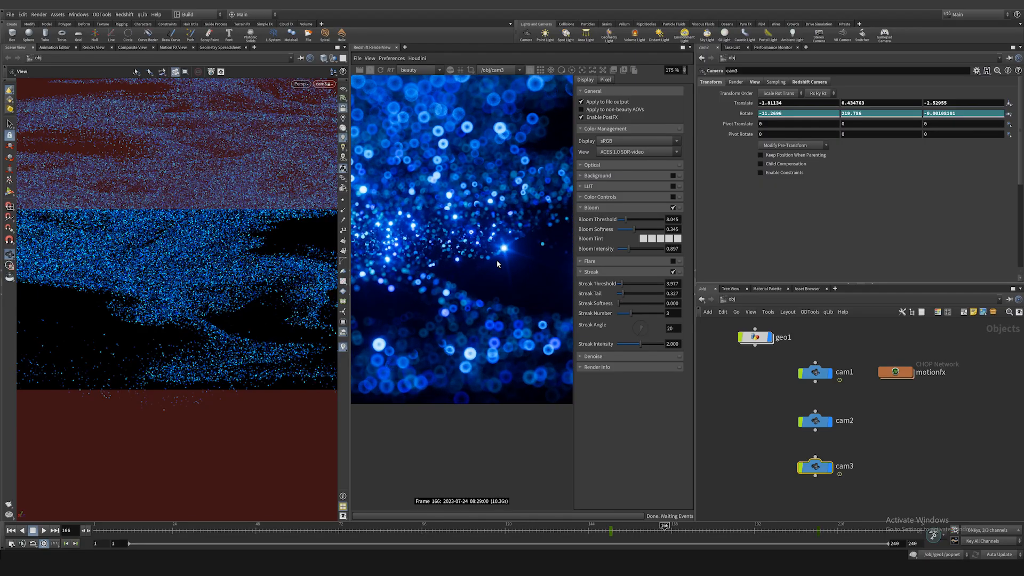
{"action": "left_click_drag", "start_coordinate": [640, 344], "coordinate": [625, 345]}
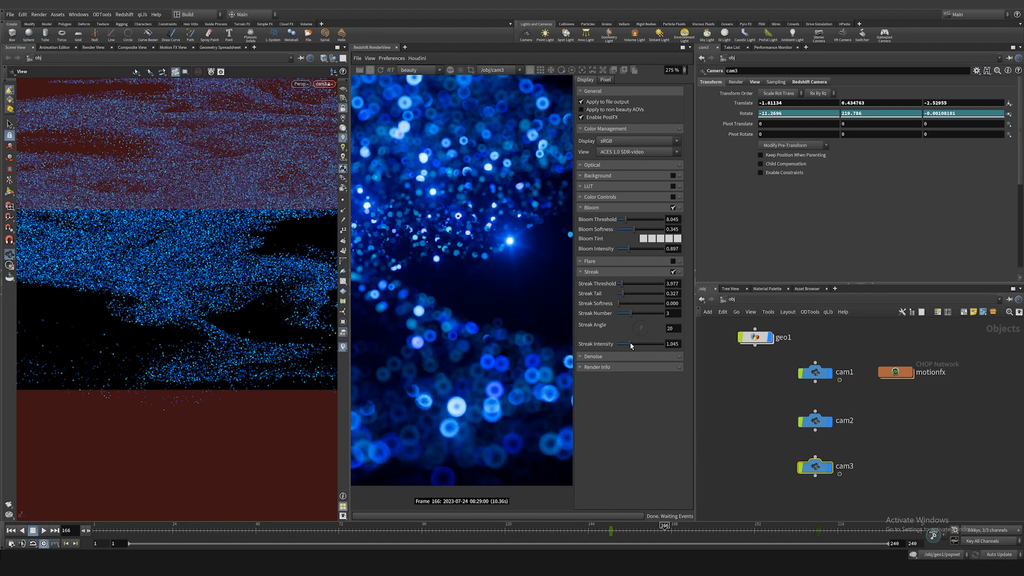
{"action": "scroll", "coordinate": [456, 303], "scroll_direction": "down", "scroll_amount": 5}
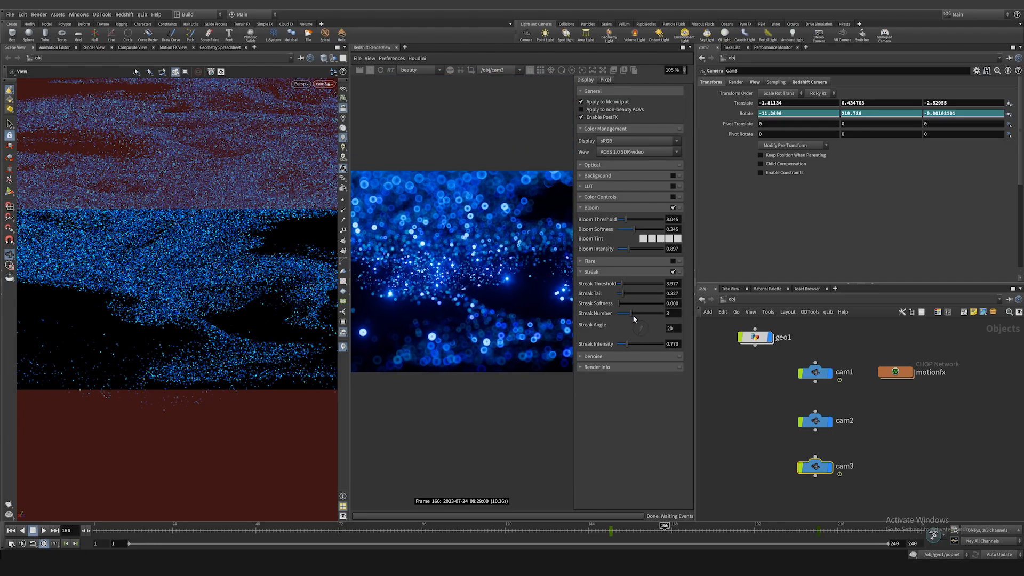
{"action": "left_click_drag", "start_coordinate": [631, 313], "coordinate": [632, 314]}
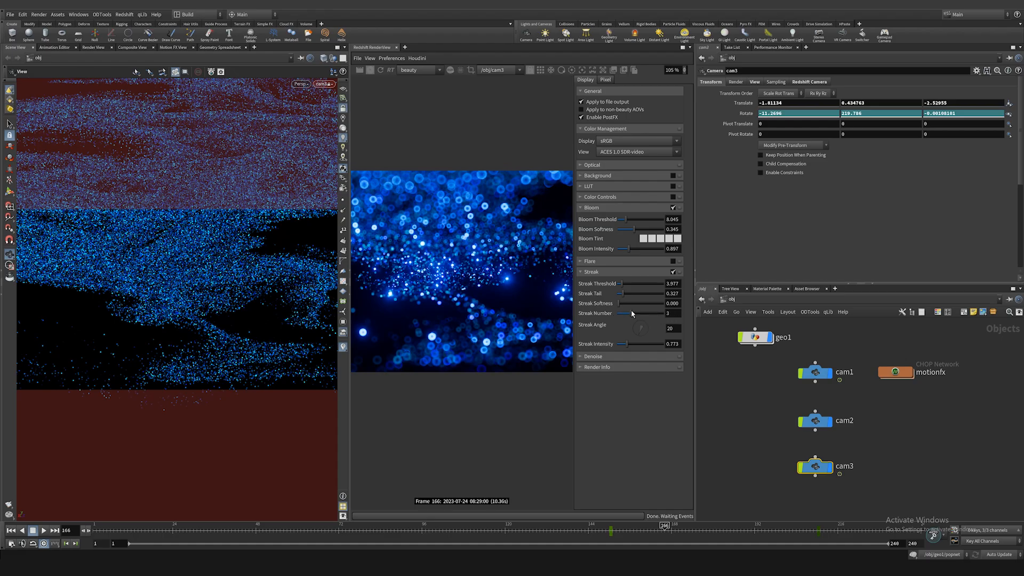